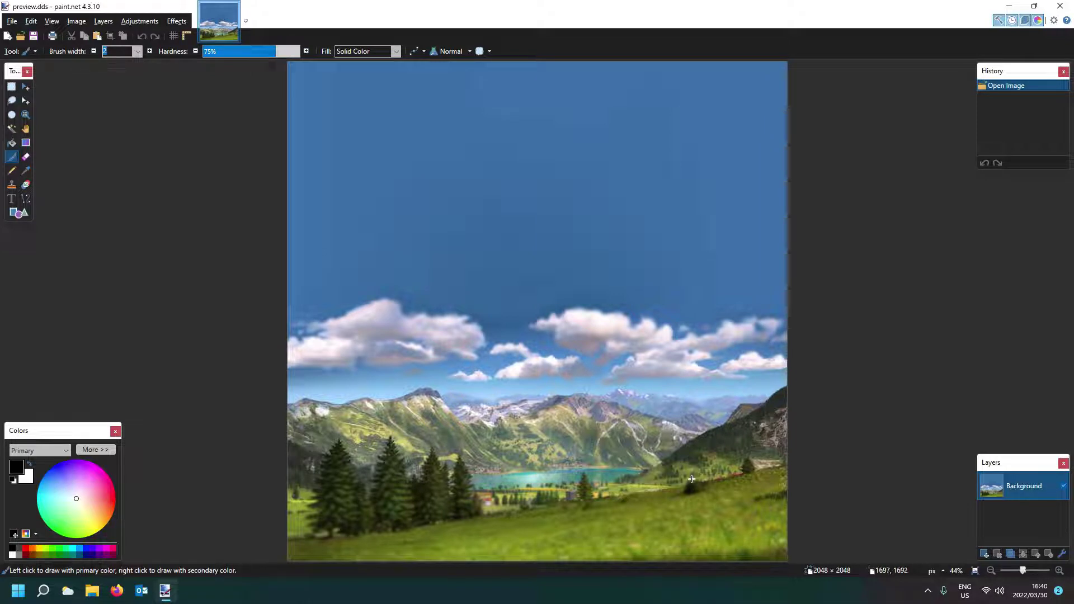
Open the TestMap mod folder in File Explorer.
{"action": "left_click", "coordinate": [92, 591]}
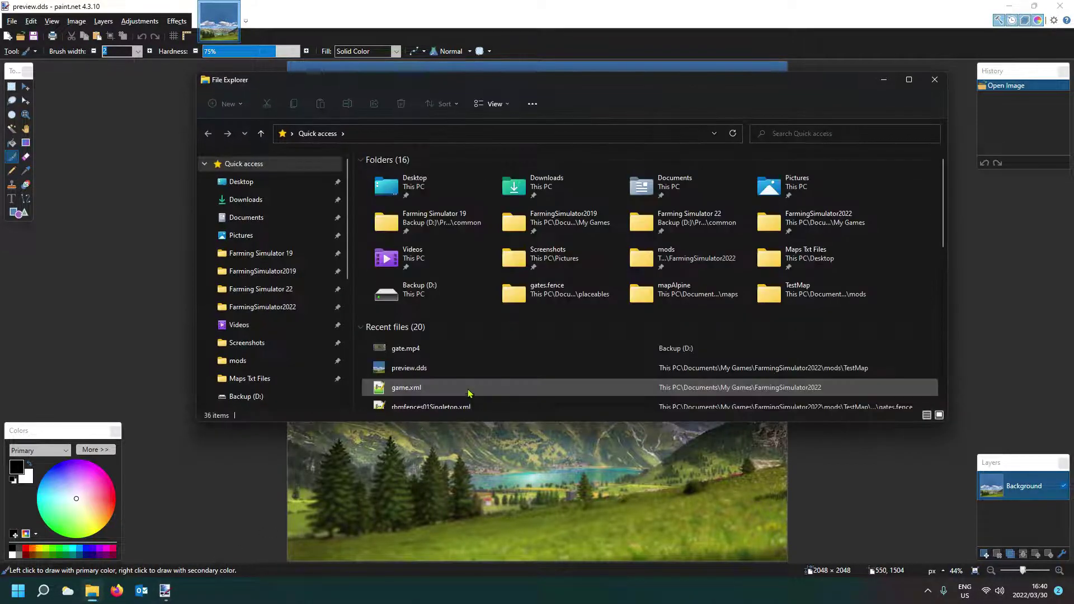
{"action": "left_click", "coordinate": [238, 361]}
{"action": "double_click", "coordinate": [386, 193]}
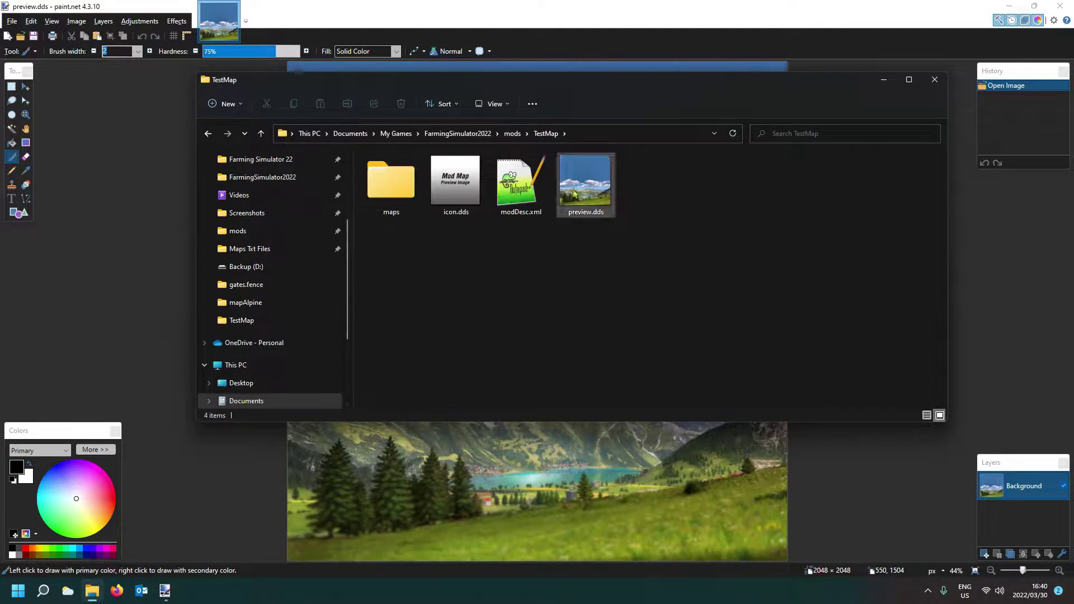
Examine the files in the TestMap folder, checking the image dimensions and file details of preview.dds.
{"action": "left_click", "coordinate": [514, 193]}
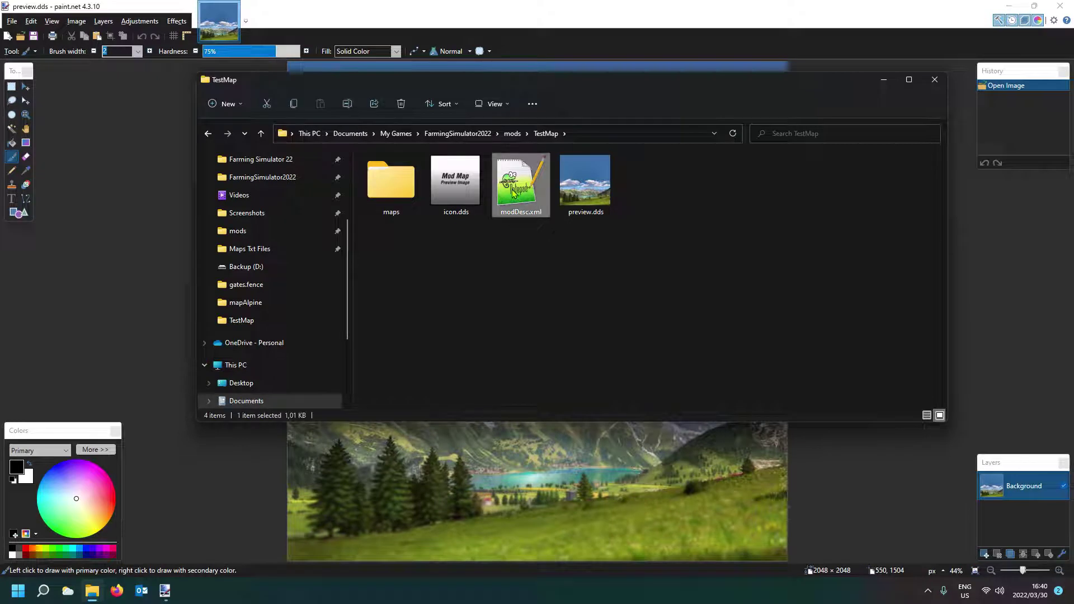
{"action": "left_click", "coordinate": [455, 188]}
{"action": "left_click", "coordinate": [583, 216]}
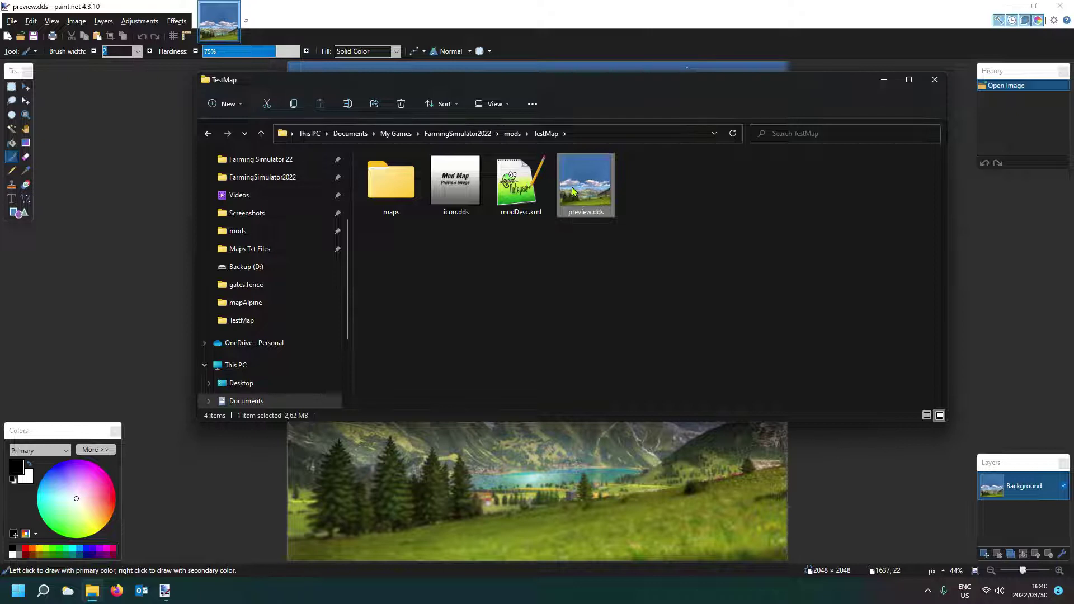
{"action": "mouse_move", "coordinate": [572, 191]}
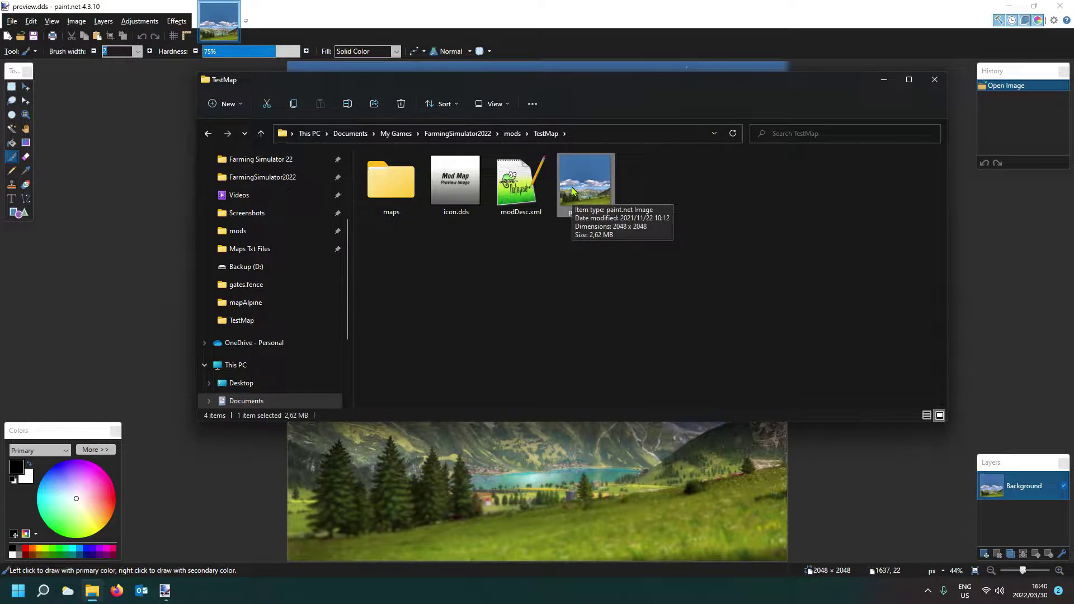
{"action": "left_click", "coordinate": [660, 294]}
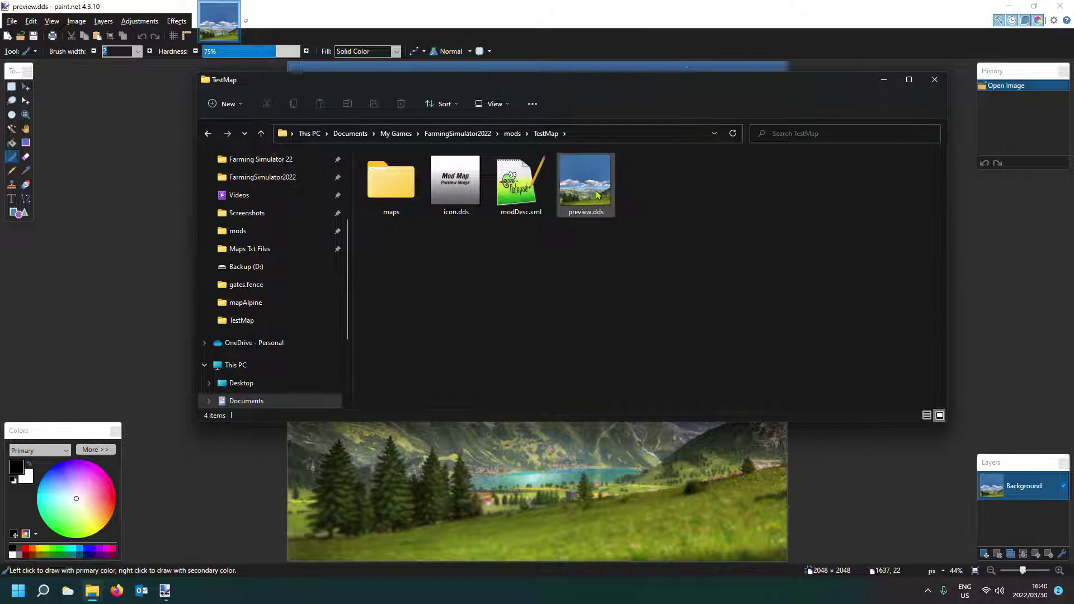
{"action": "mouse_move", "coordinate": [598, 194]}
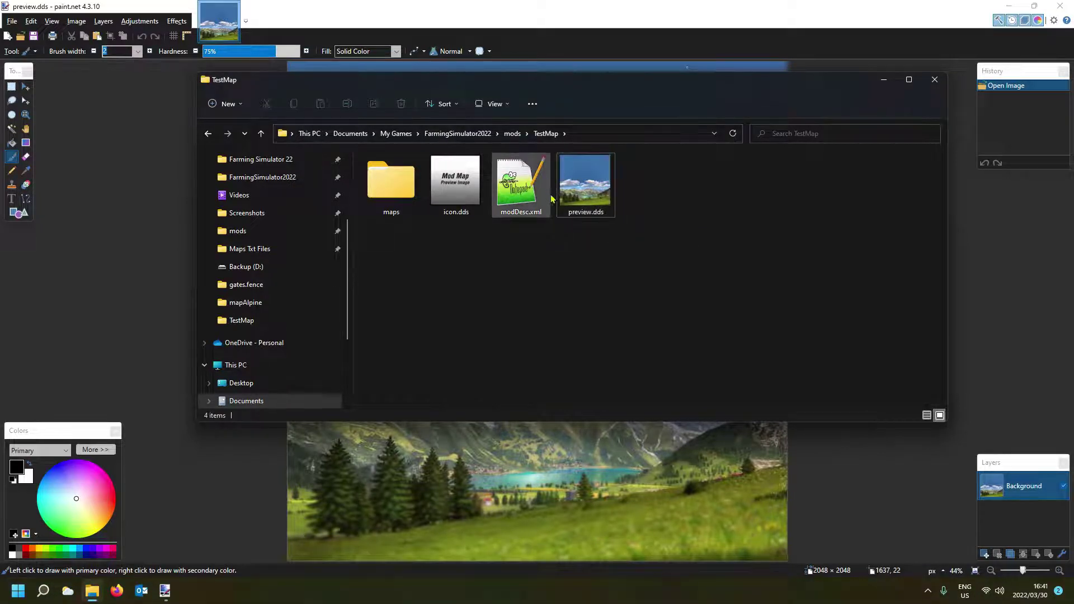
{"action": "left_click", "coordinate": [583, 194]}
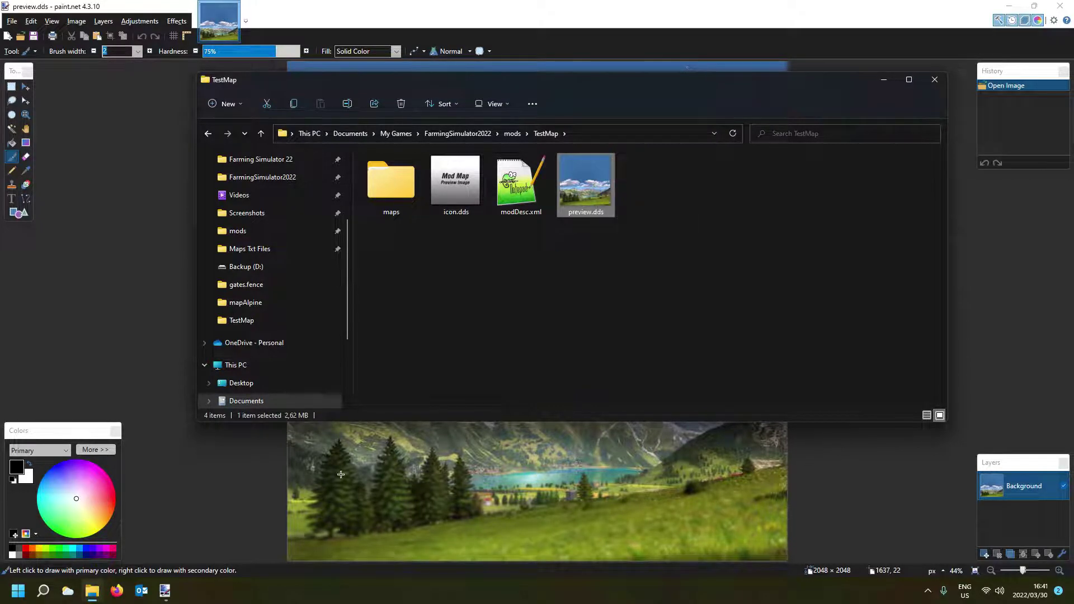
Launch Farming Simulator 22 through Steam and skip its intro video to reach the main menu.
{"action": "left_click", "coordinate": [765, 9]}
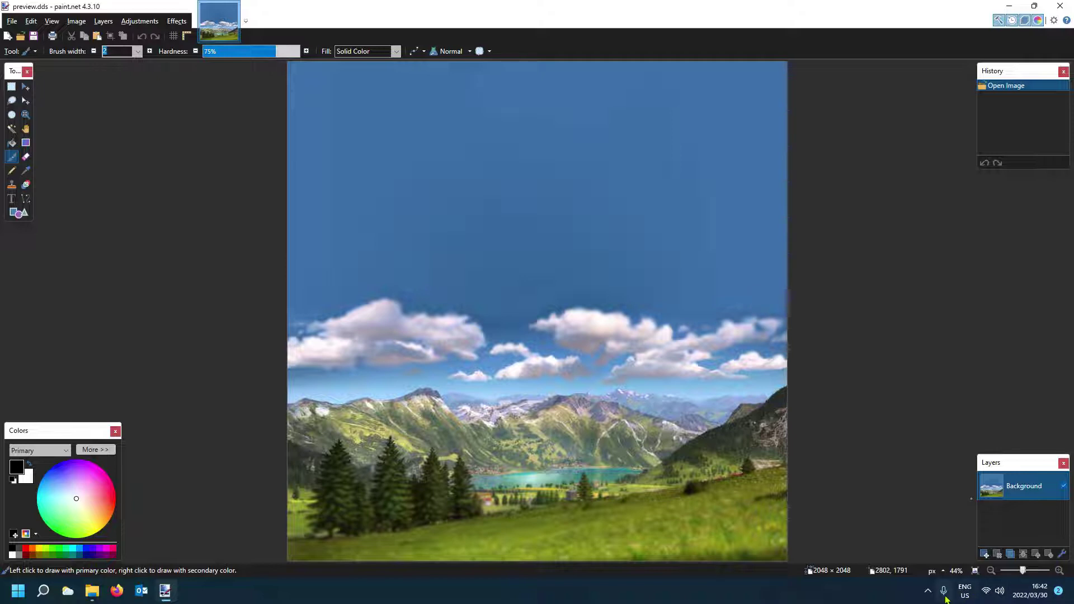
{"action": "left_click", "coordinate": [928, 591]}
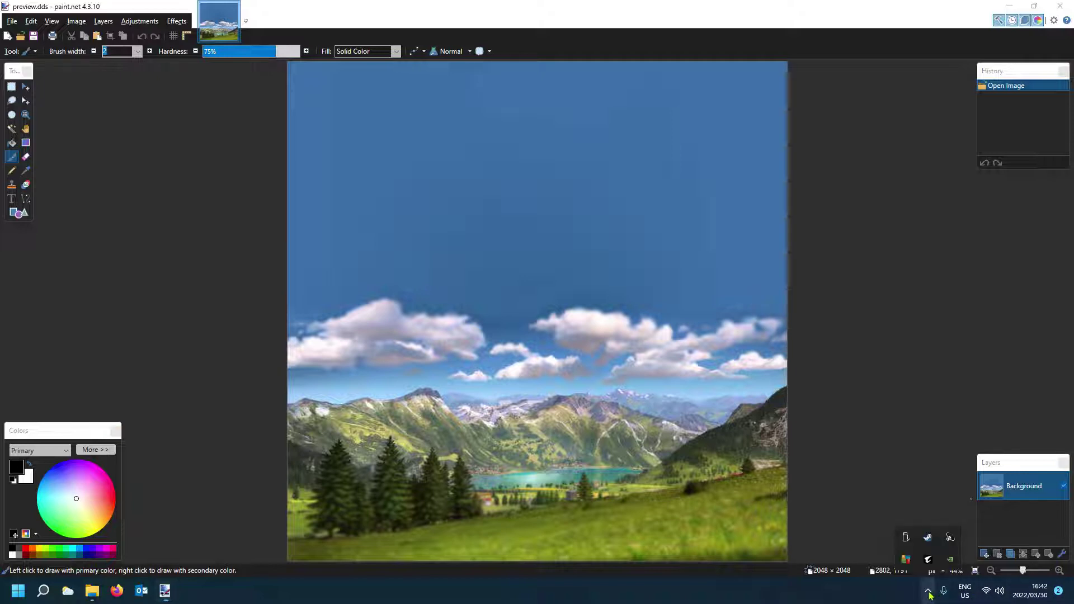
{"action": "right_click", "coordinate": [932, 542]}
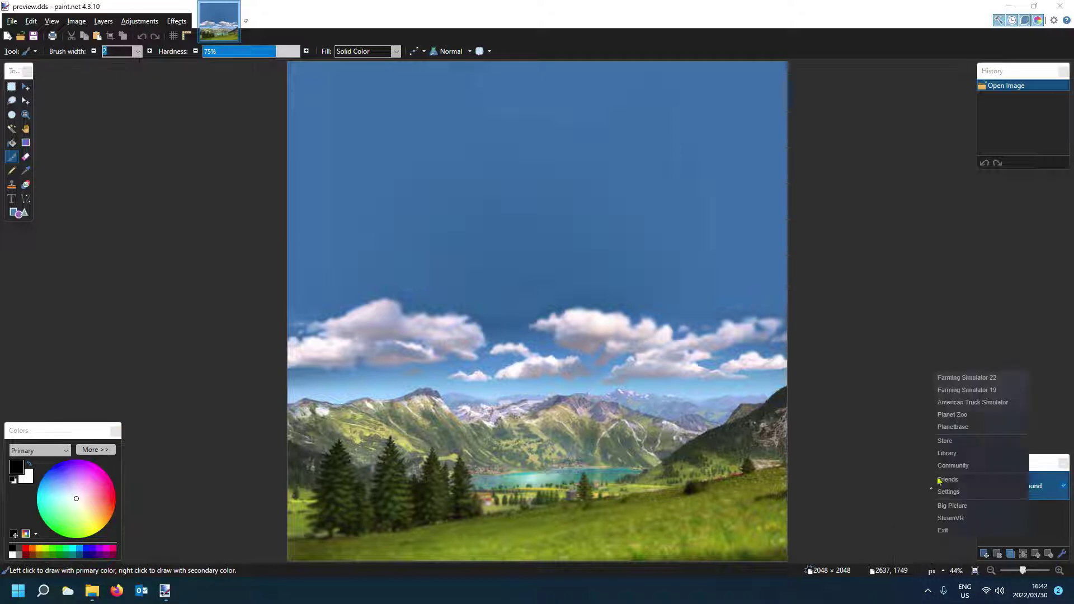
{"action": "left_click", "coordinate": [967, 377]}
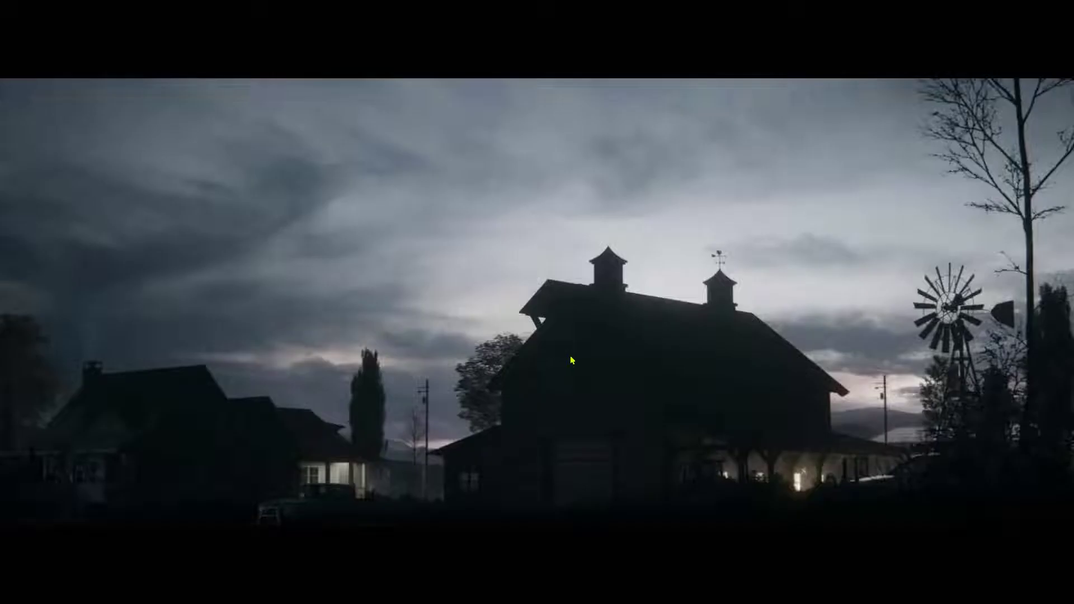
{"action": "left_click", "coordinate": [571, 359]}
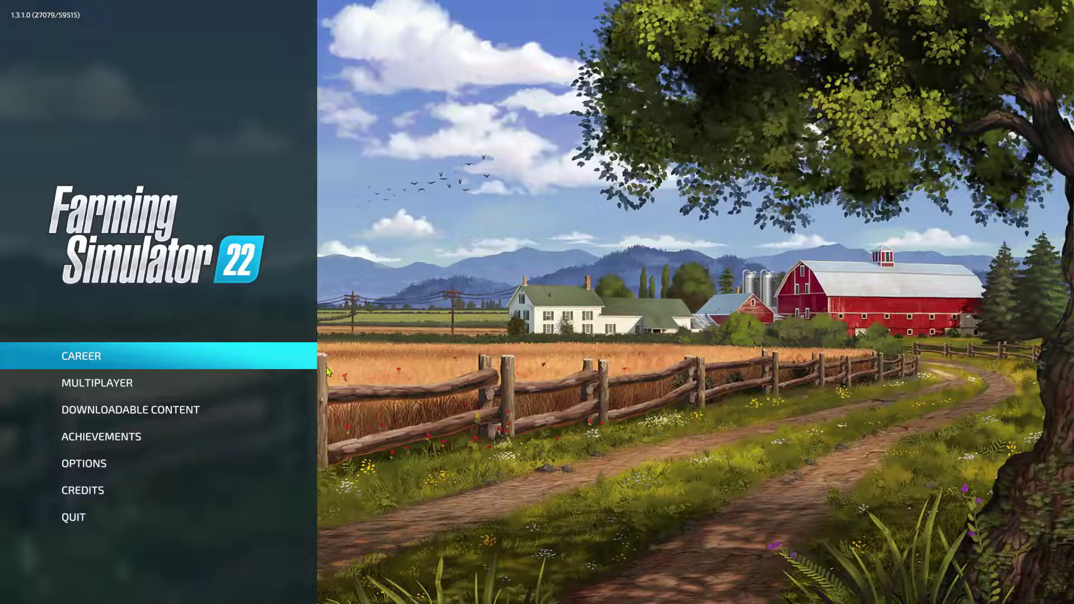
View the TestMap preview in the map selection of a new New Farmer career and return to the desktop.
{"action": "left_click", "coordinate": [210, 362]}
{"action": "left_click", "coordinate": [359, 338]}
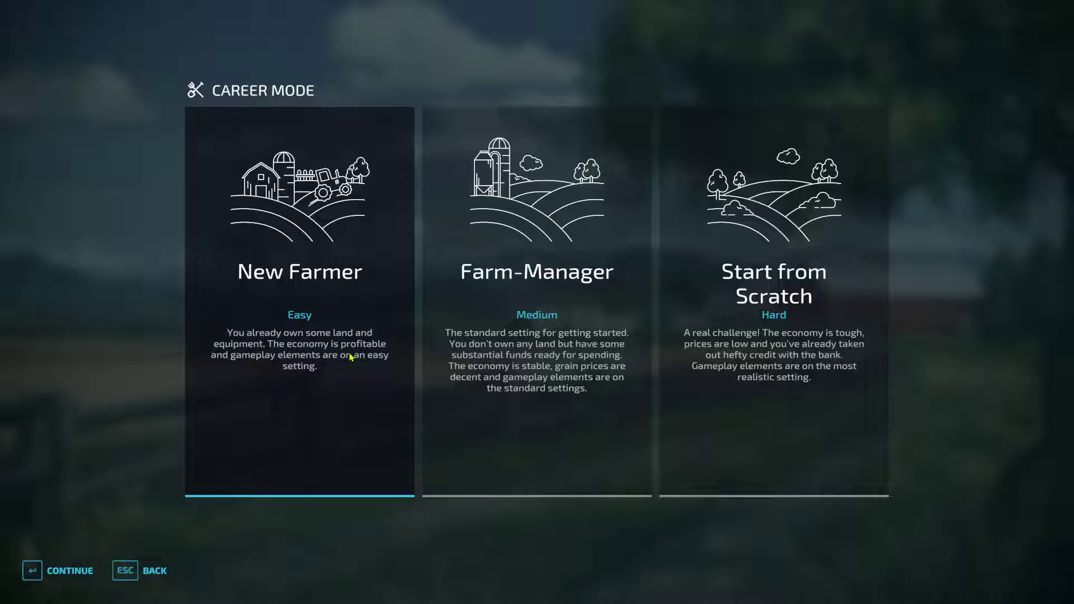
{"action": "left_click", "coordinate": [309, 414]}
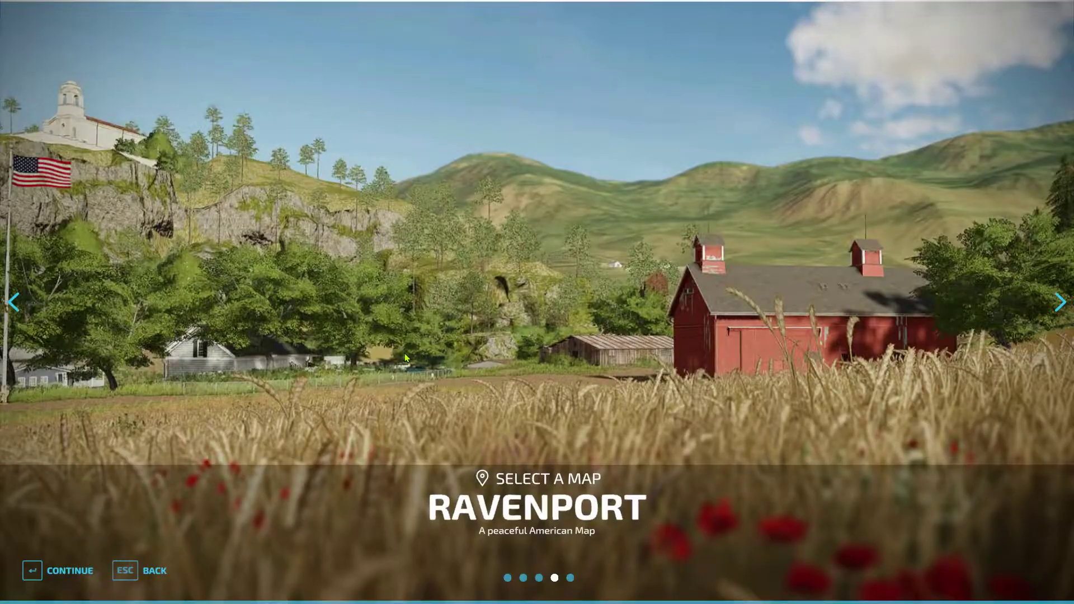
{"action": "key", "text": "Right"}
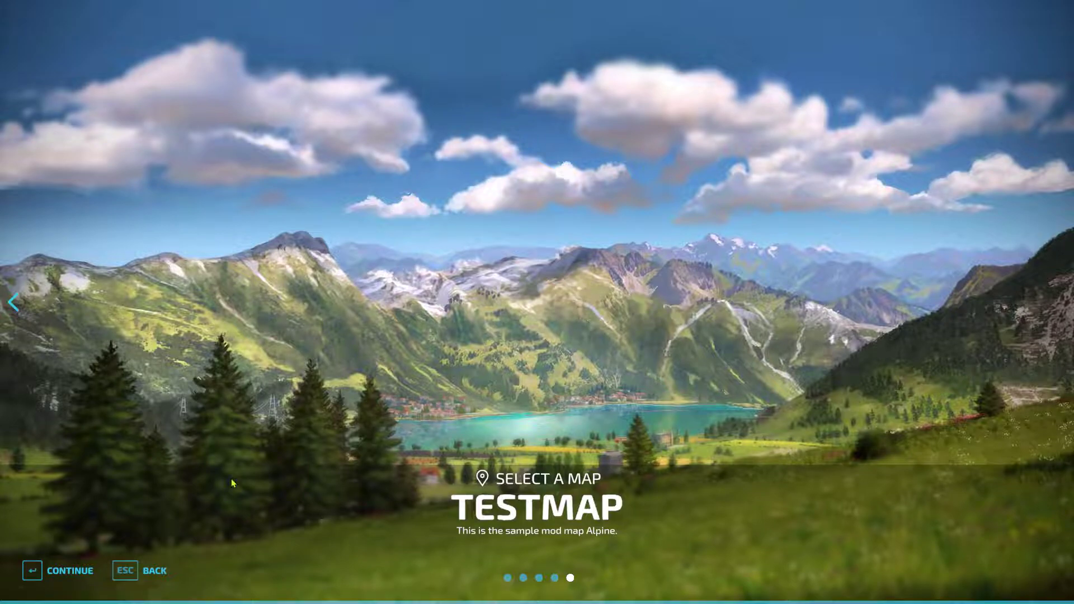
{"action": "key", "text": "Return"}
{"action": "key", "text": "Escape"}
{"action": "key", "text": "Escape"}
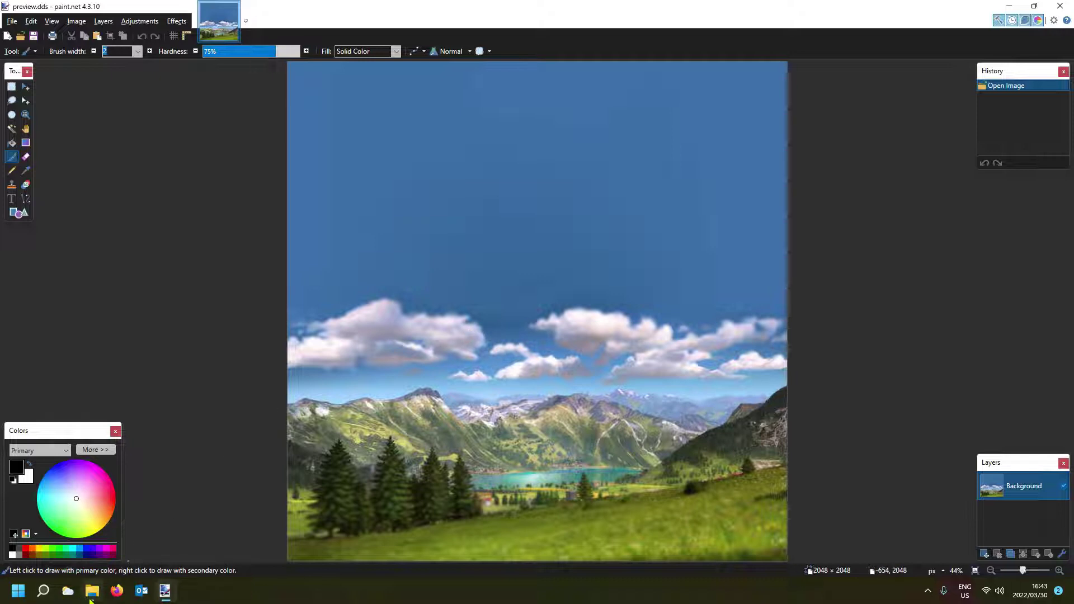
In File Explorer, open the mapUS folder inside the data/maps directory of Farming Simulator 19.
{"action": "mouse_move", "coordinate": [90, 600]}
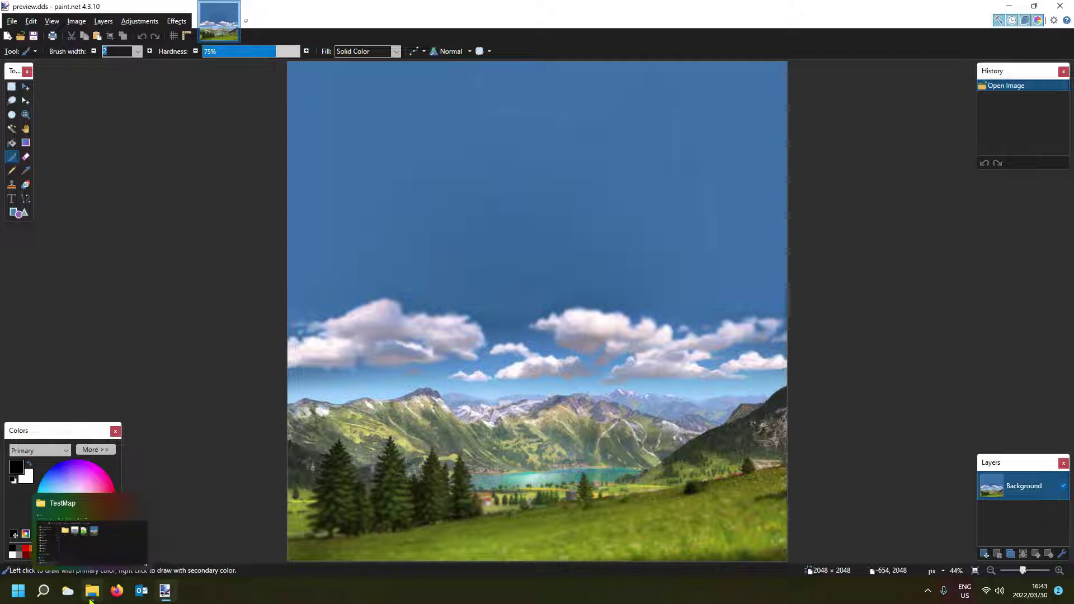
{"action": "left_click", "coordinate": [91, 593]}
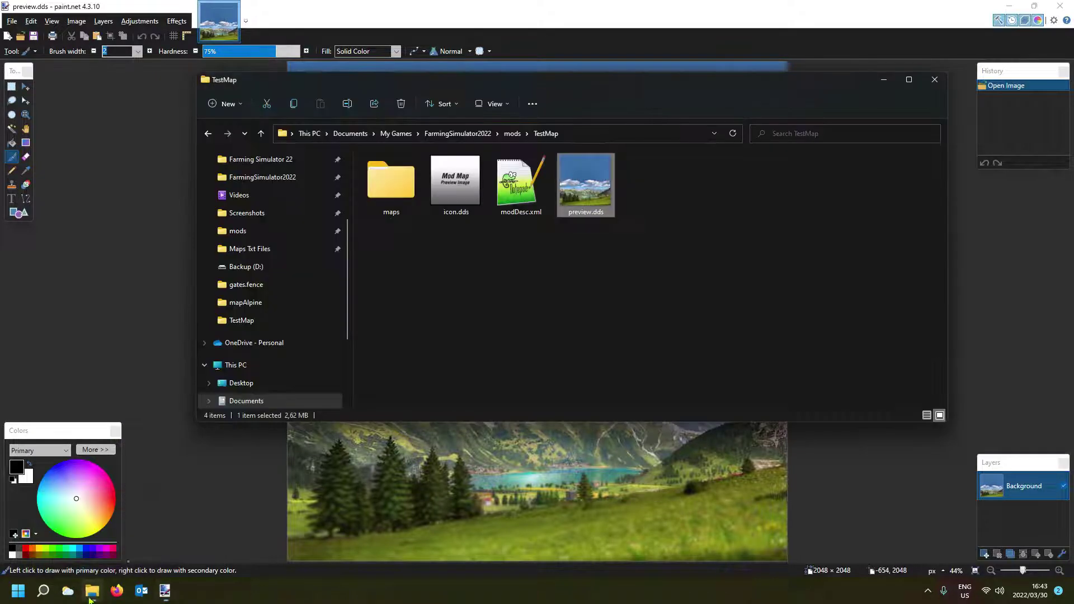
{"action": "scroll", "coordinate": [300, 285], "scroll_direction": "up", "scroll_amount": 2}
{"action": "scroll", "coordinate": [300, 289], "scroll_direction": "up", "scroll_amount": 1}
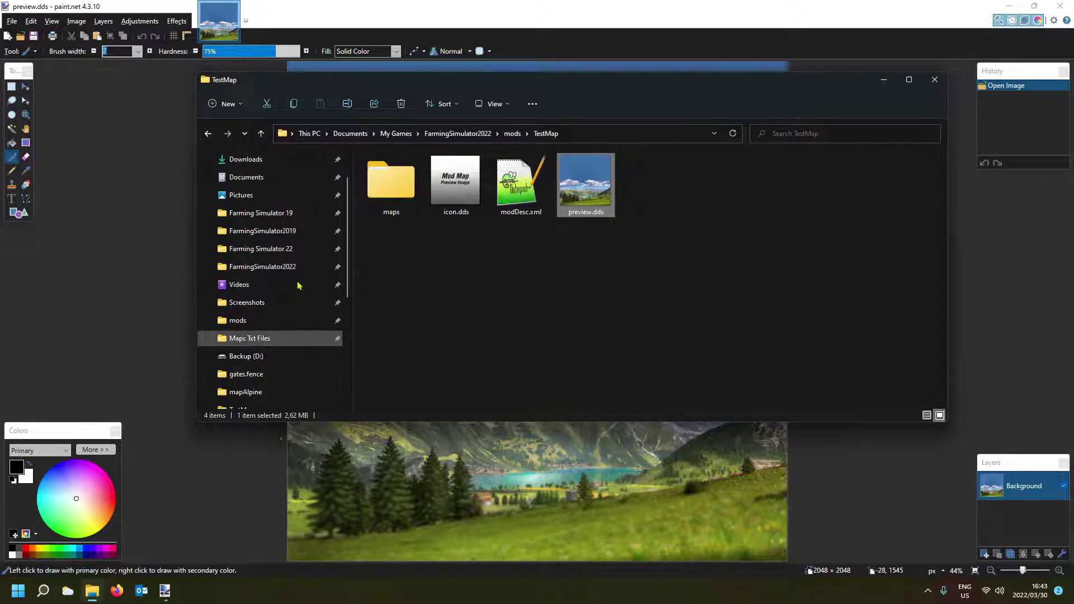
{"action": "left_click", "coordinate": [271, 213]}
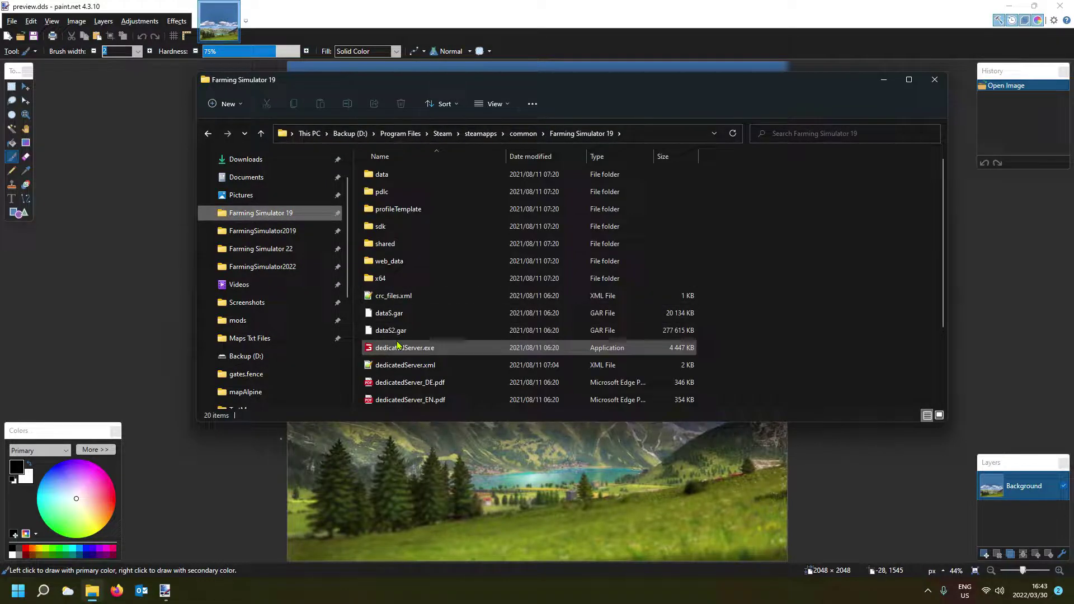
{"action": "double_click", "coordinate": [410, 183]}
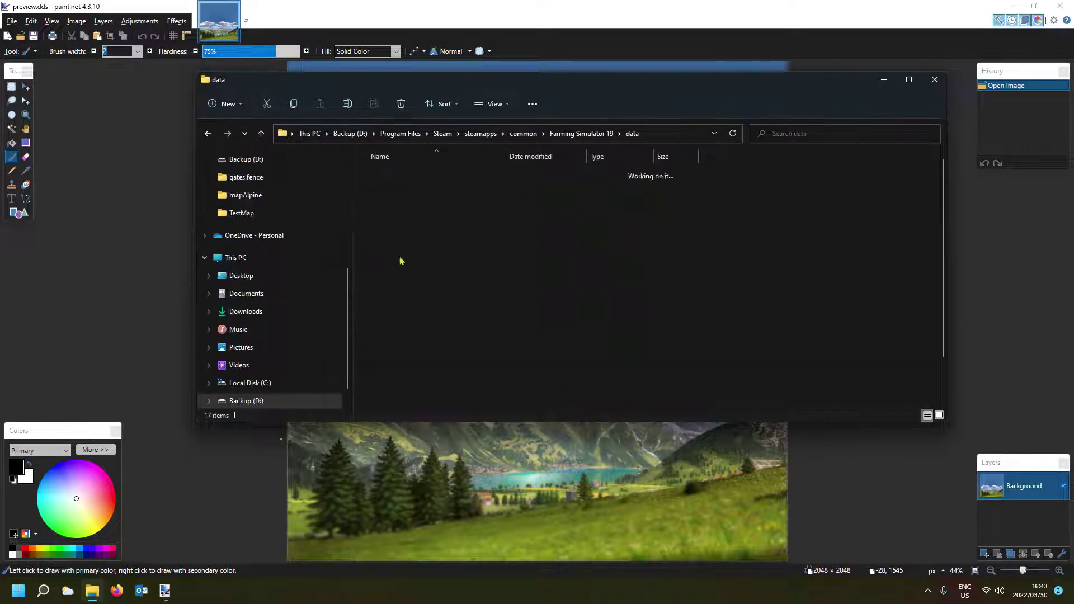
{"action": "double_click", "coordinate": [414, 244]}
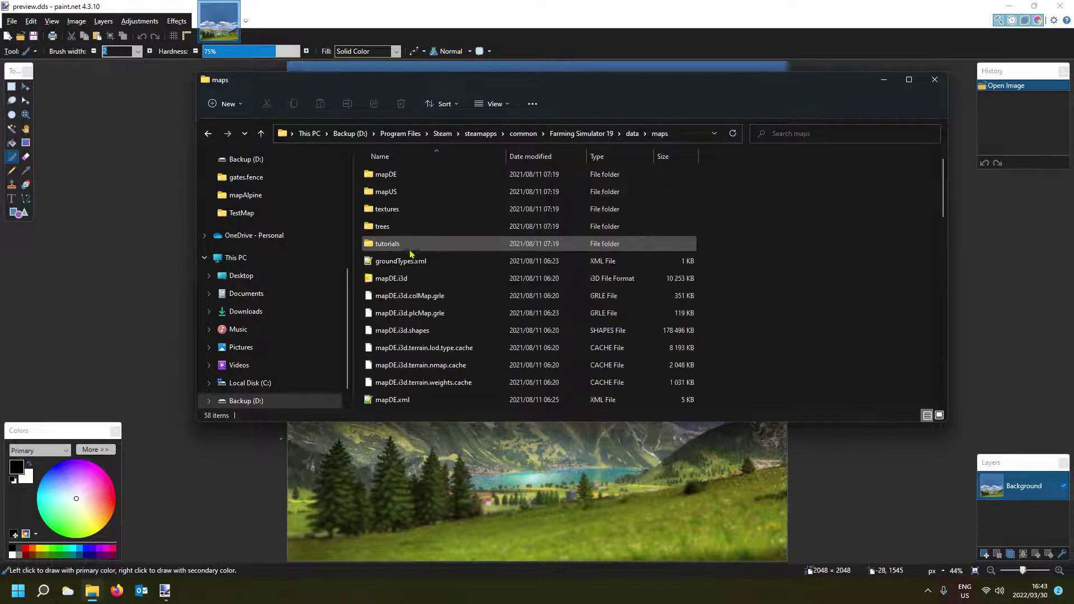
{"action": "double_click", "coordinate": [417, 194]}
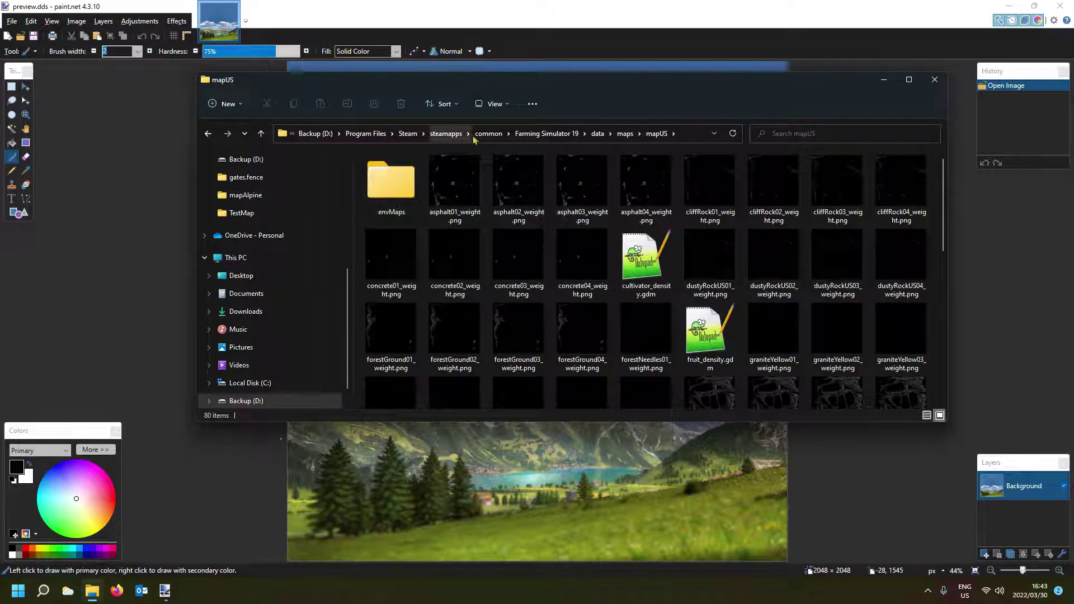
Go up to the Farming Simulator 19 maps folder and examine its mapDE and mapUS files.
{"action": "left_click", "coordinate": [625, 133]}
{"action": "scroll", "coordinate": [495, 283], "scroll_direction": "down", "scroll_amount": 9}
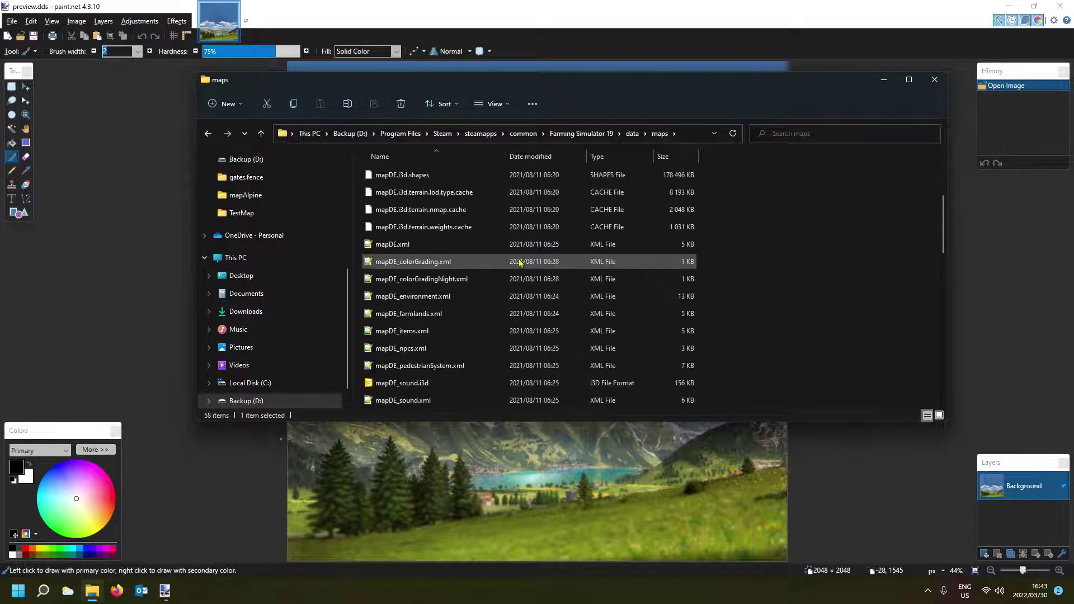
{"action": "scroll", "coordinate": [469, 338], "scroll_direction": "down", "scroll_amount": 3}
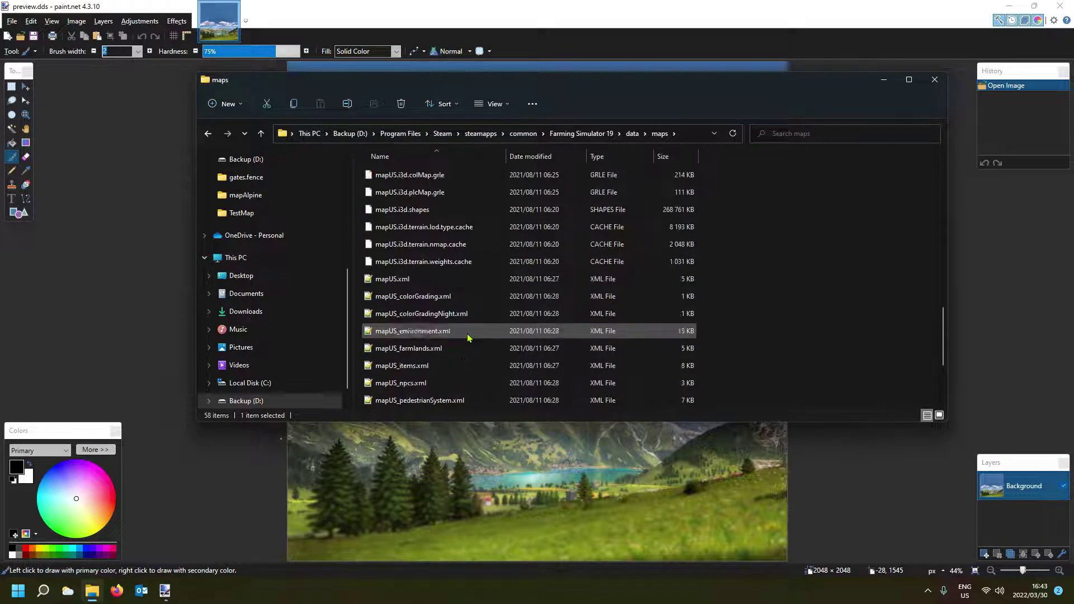
{"action": "scroll", "coordinate": [481, 380], "scroll_direction": "down", "scroll_amount": 3}
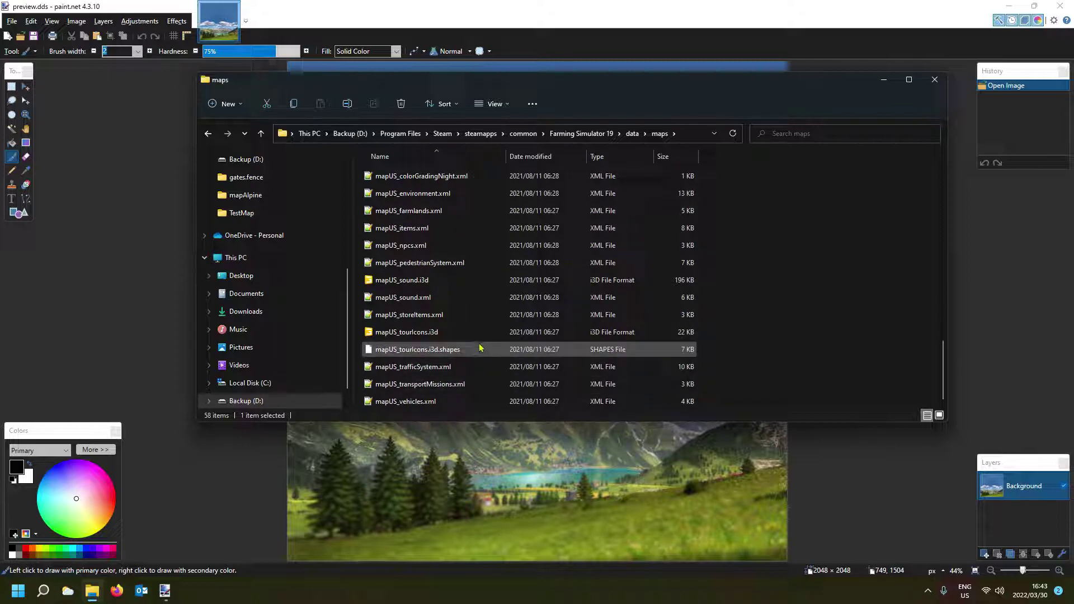
{"action": "scroll", "coordinate": [467, 379], "scroll_direction": "up", "scroll_amount": 2}
{"action": "scroll", "coordinate": [466, 379], "scroll_direction": "up", "scroll_amount": 5}
{"action": "scroll", "coordinate": [467, 380], "scroll_direction": "up", "scroll_amount": 5}
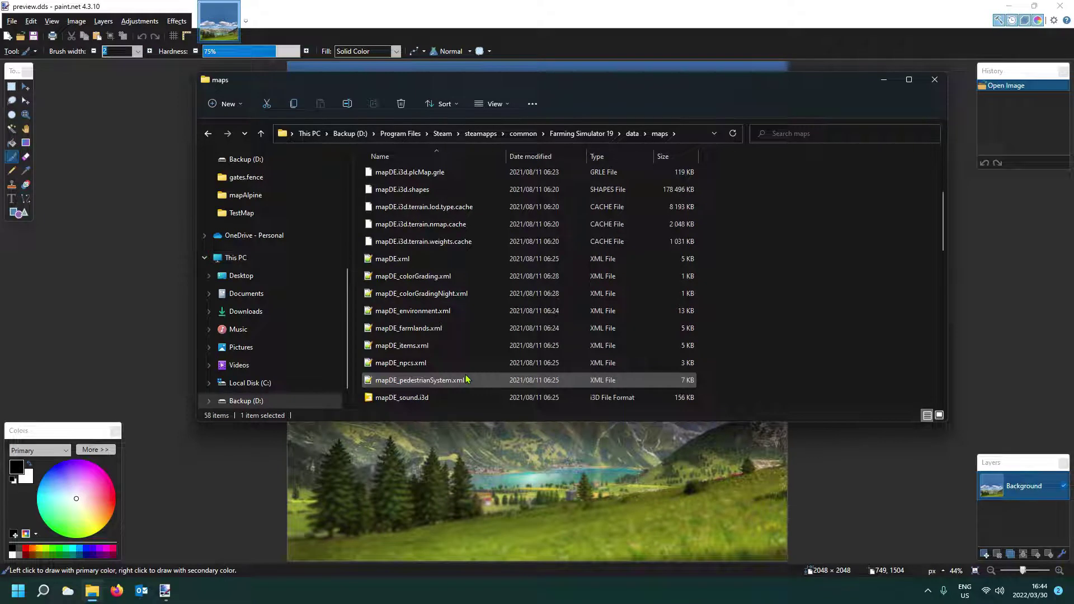
{"action": "scroll", "coordinate": [471, 288], "scroll_direction": "up", "scroll_amount": 2}
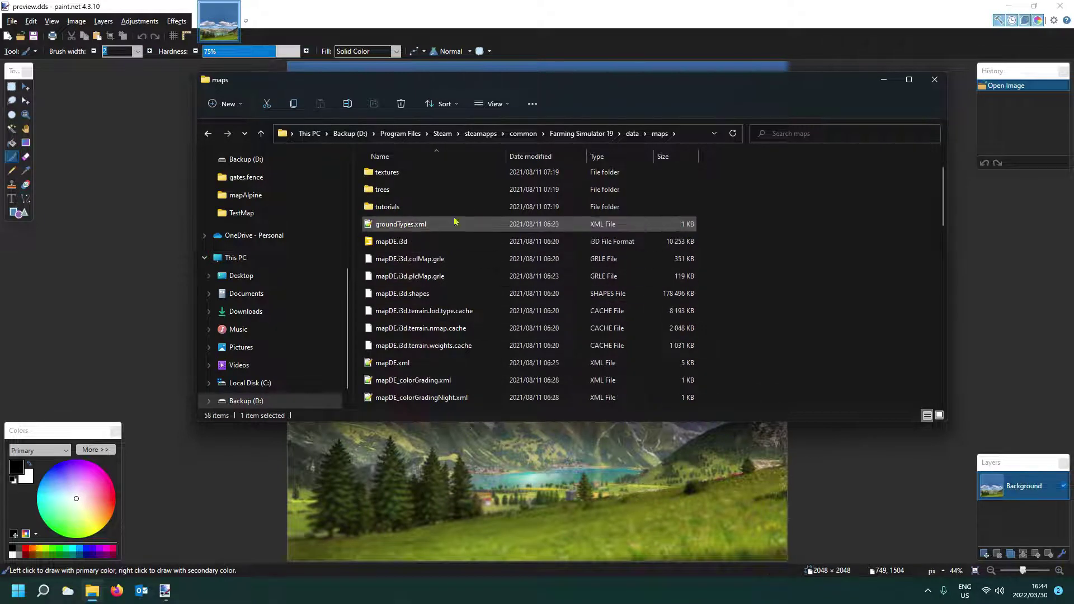
{"action": "scroll", "coordinate": [472, 320], "scroll_direction": "down", "scroll_amount": 1}
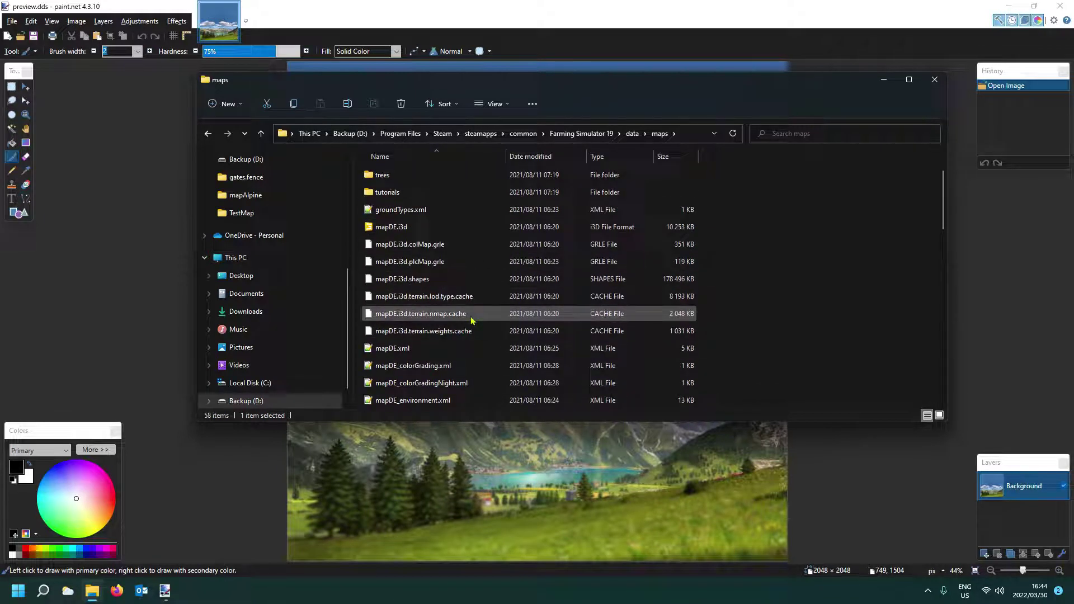
{"action": "scroll", "coordinate": [472, 320], "scroll_direction": "down", "scroll_amount": 1}
{"action": "scroll", "coordinate": [472, 320], "scroll_direction": "down", "scroll_amount": 1}
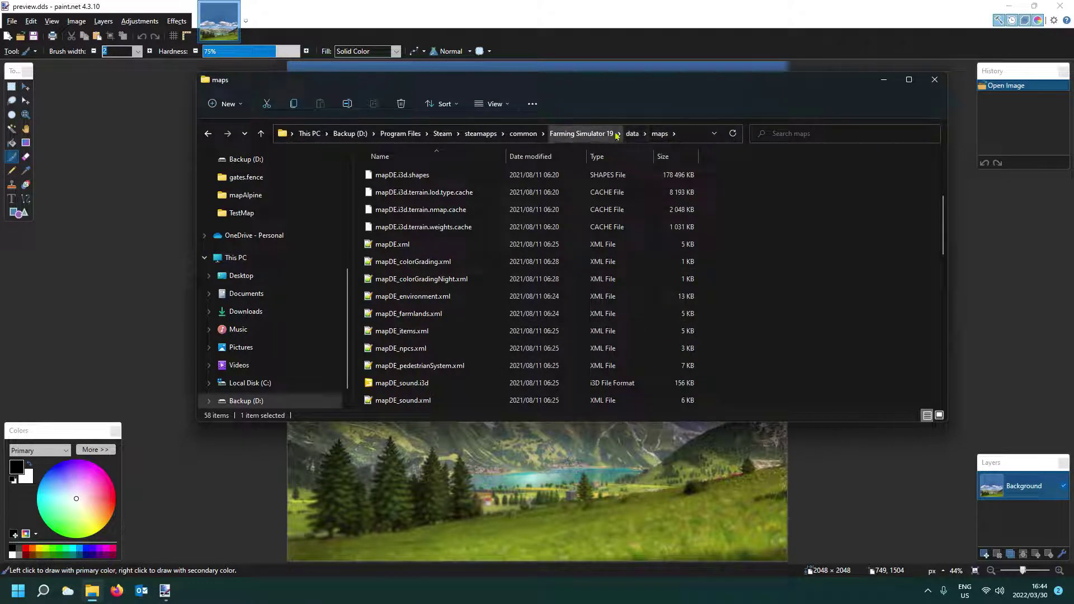
Return to the Farming Simulator 19 root folder, reopen its data/maps folder and look through the maps and mapUS files.
{"action": "left_click", "coordinate": [582, 133]}
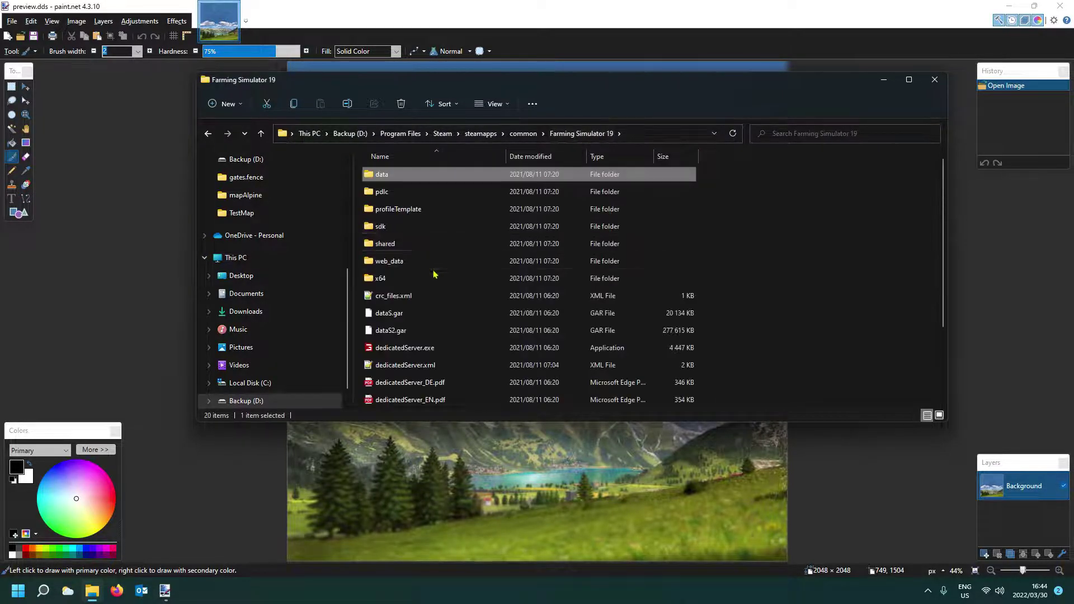
{"action": "scroll", "coordinate": [435, 301], "scroll_direction": "down", "scroll_amount": 2}
{"action": "scroll", "coordinate": [435, 301], "scroll_direction": "up", "scroll_amount": 2}
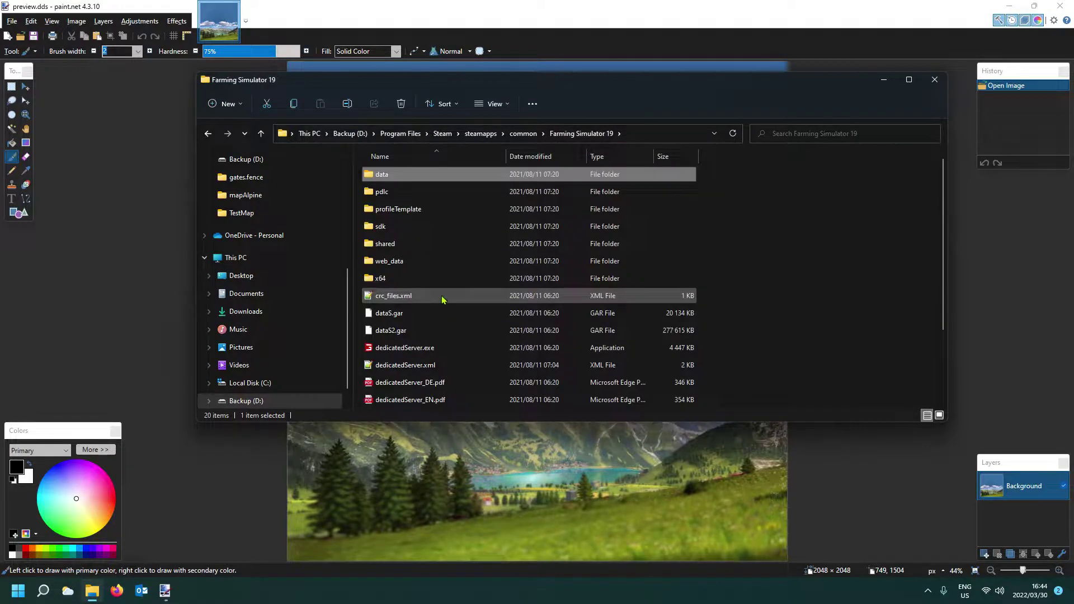
{"action": "double_click", "coordinate": [407, 176]}
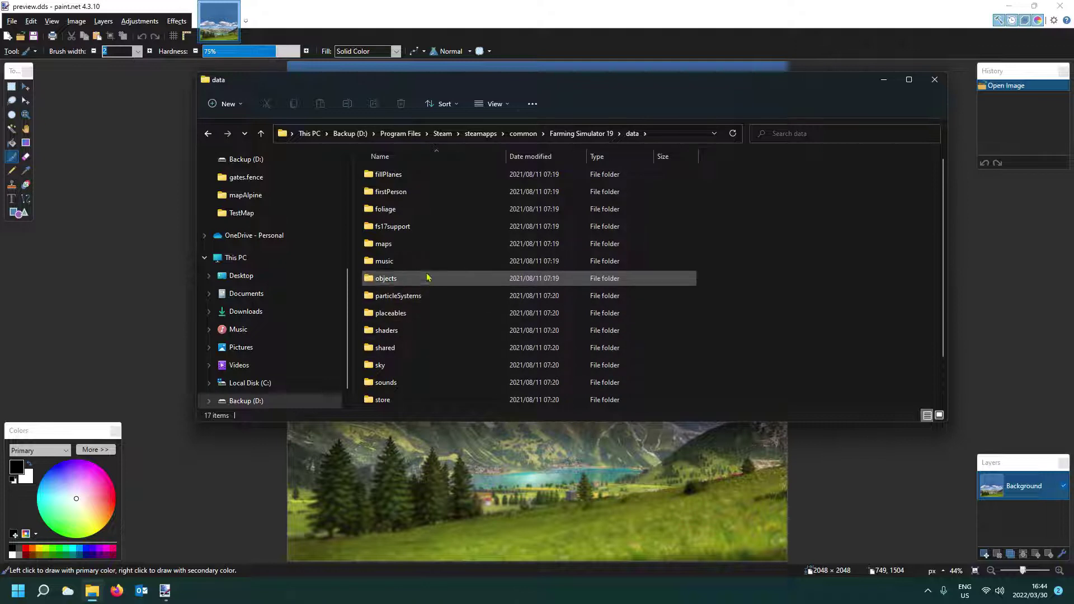
{"action": "double_click", "coordinate": [427, 243]}
{"action": "scroll", "coordinate": [461, 281], "scroll_direction": "down", "scroll_amount": 6}
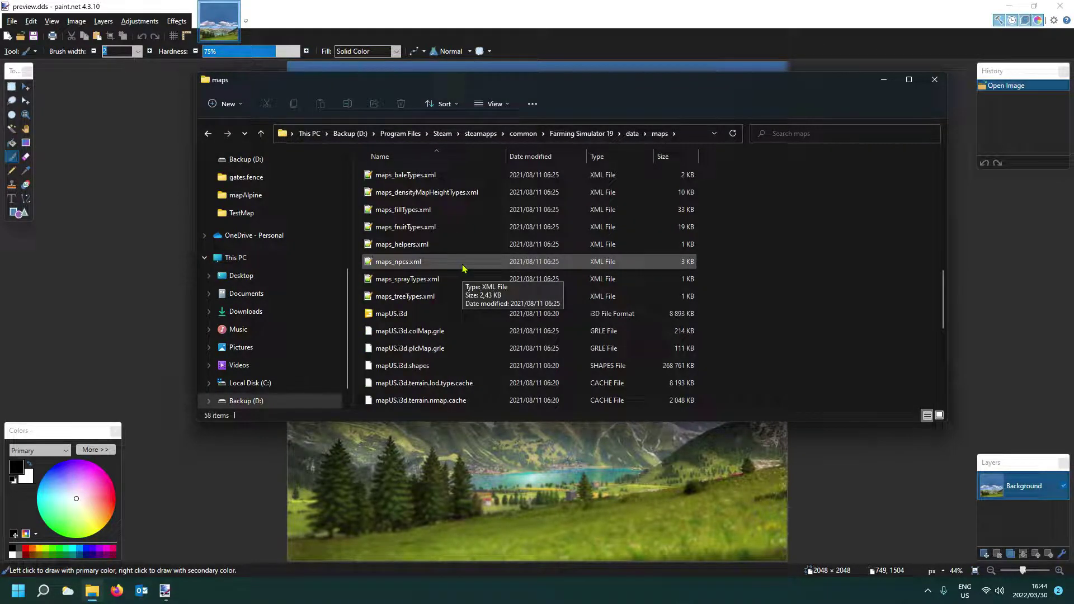
{"action": "scroll", "coordinate": [462, 275], "scroll_direction": "down", "scroll_amount": 6}
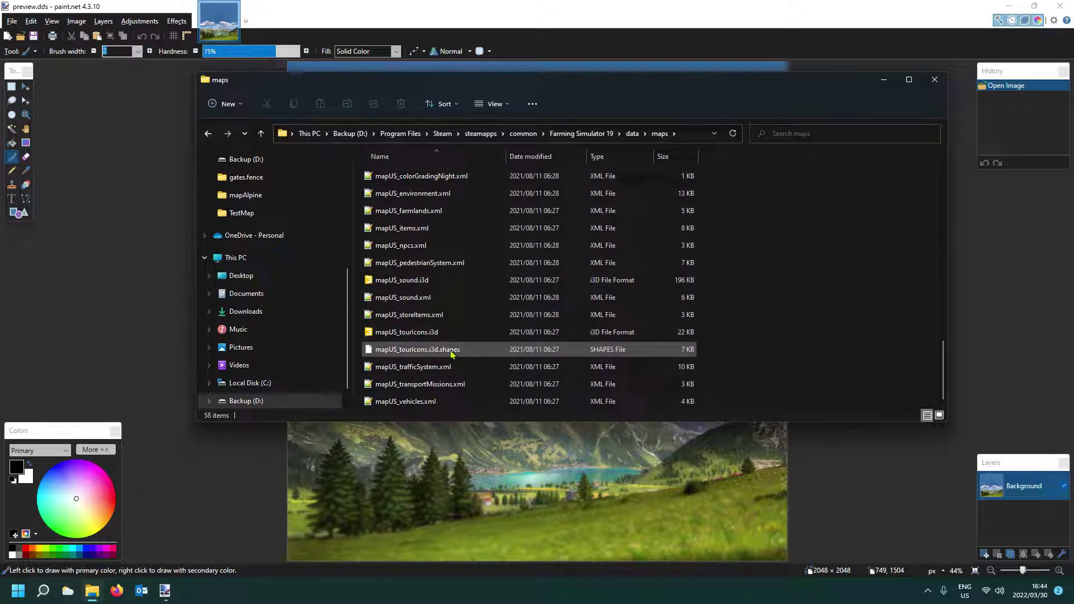
{"action": "scroll", "coordinate": [451, 356], "scroll_direction": "up", "scroll_amount": 5}
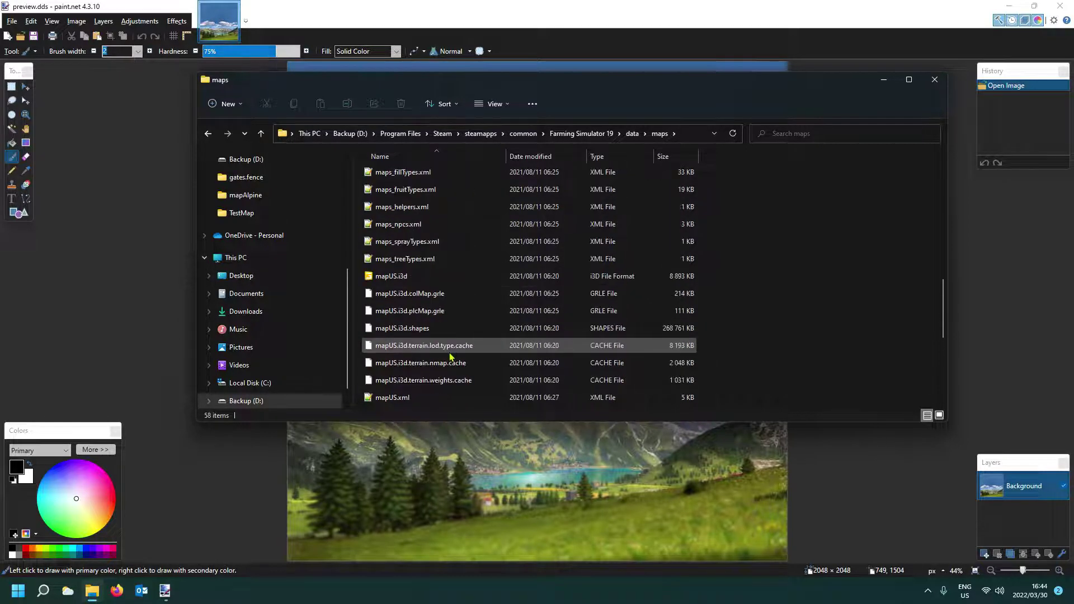
{"action": "scroll", "coordinate": [464, 309], "scroll_direction": "up", "scroll_amount": 3}
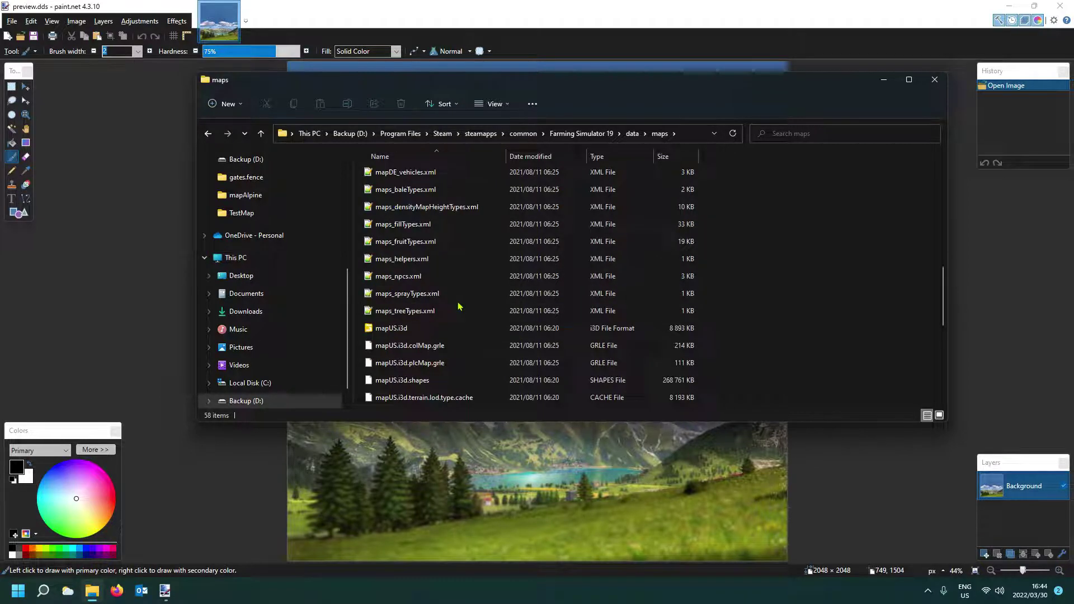
{"action": "scroll", "coordinate": [466, 263], "scroll_direction": "up", "scroll_amount": 1}
{"action": "scroll", "coordinate": [466, 262], "scroll_direction": "up", "scroll_amount": 5}
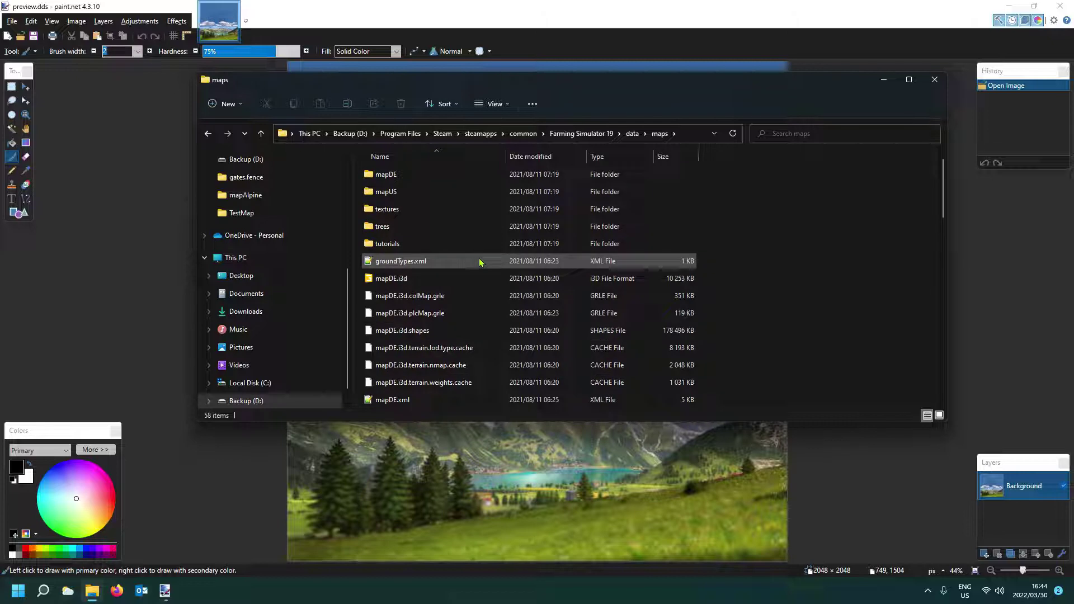
Open mapUS_preview.dds from the mapUS folder in paint.net and compare it with the TestMap preview.dds image.
{"action": "double_click", "coordinate": [411, 193]}
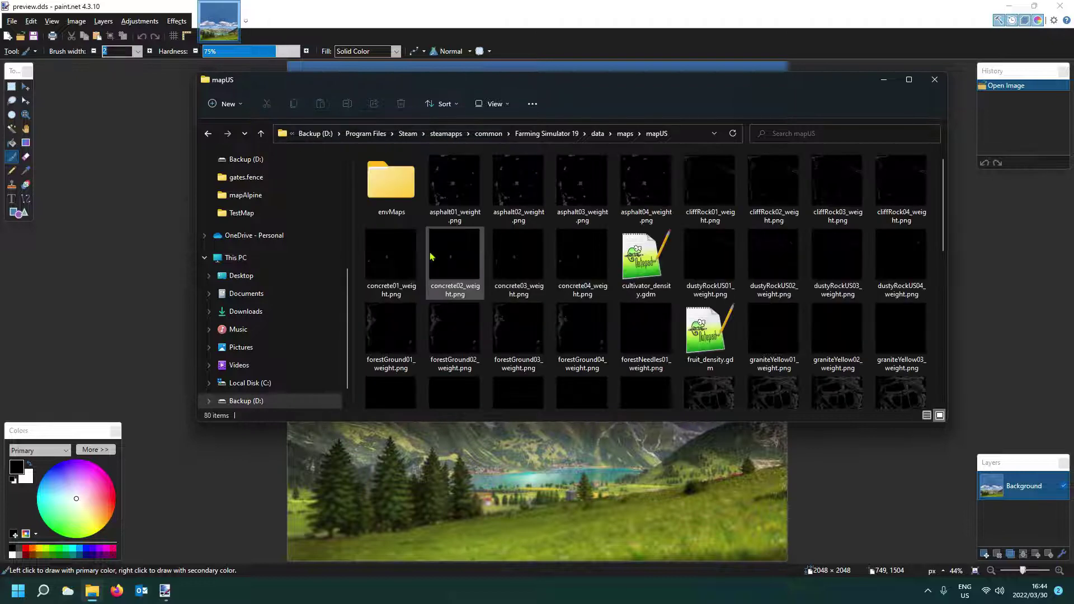
{"action": "scroll", "coordinate": [456, 262], "scroll_direction": "down", "scroll_amount": 3}
{"action": "left_click", "coordinate": [572, 333]}
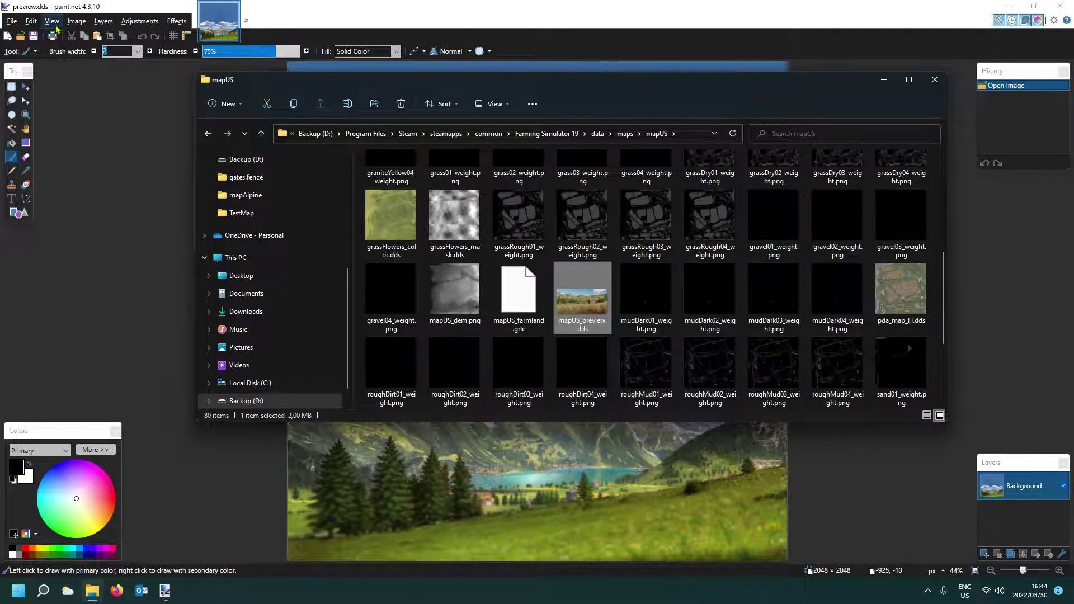
{"action": "left_click_drag", "start_coordinate": [557, 92], "coordinate": [547, 110]}
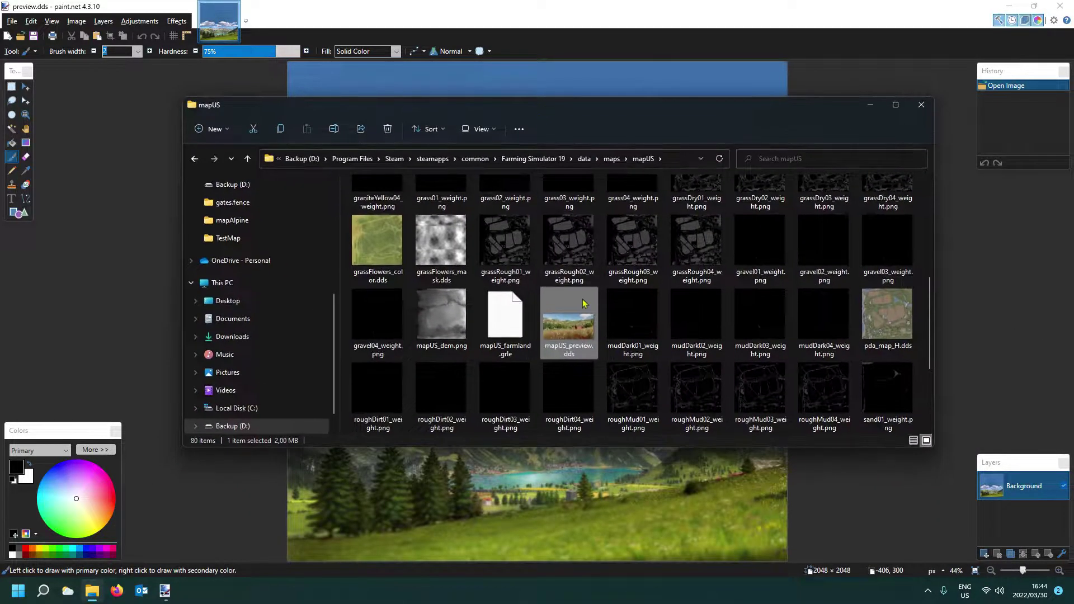
{"action": "double_click", "coordinate": [572, 328]}
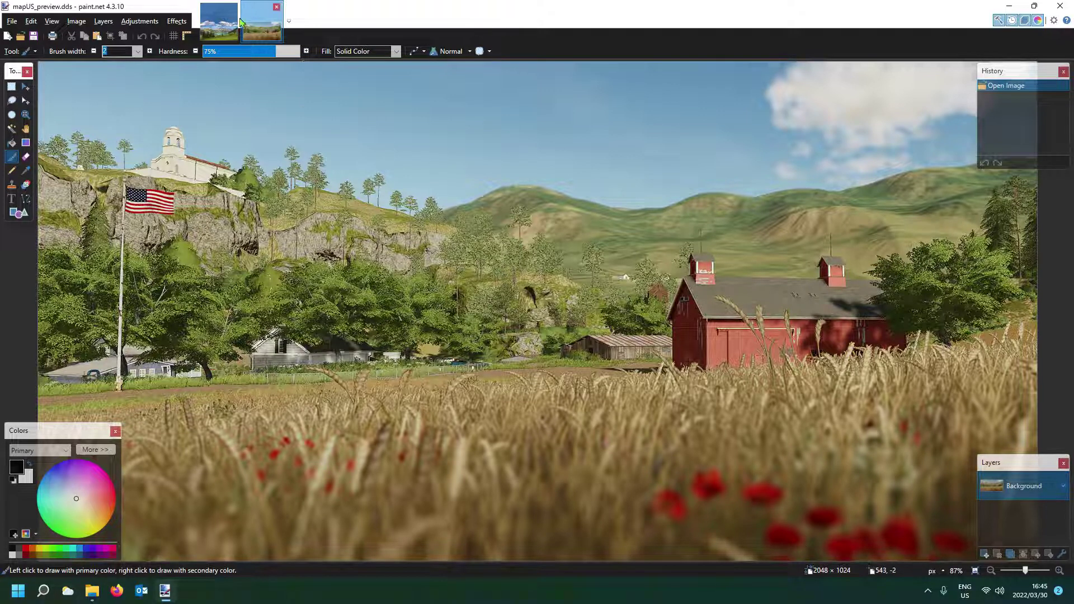
{"action": "left_click", "coordinate": [223, 20]}
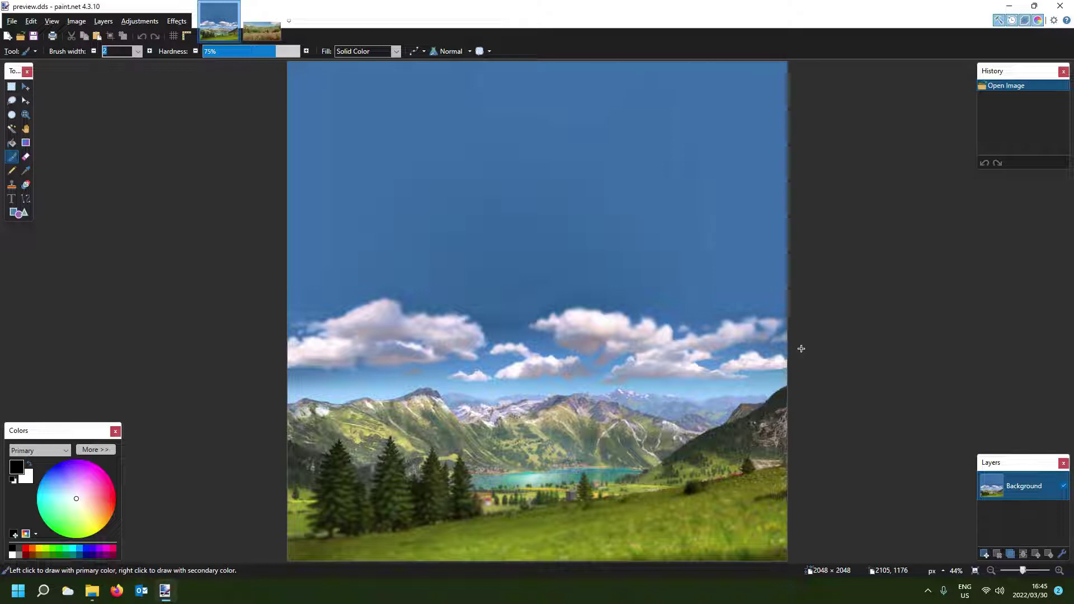
Try copying the mapUS_preview.dds image straight onto the Background layer of preview.dds, moving it into the lower part and deselecting it.
{"action": "left_click", "coordinate": [262, 23]}
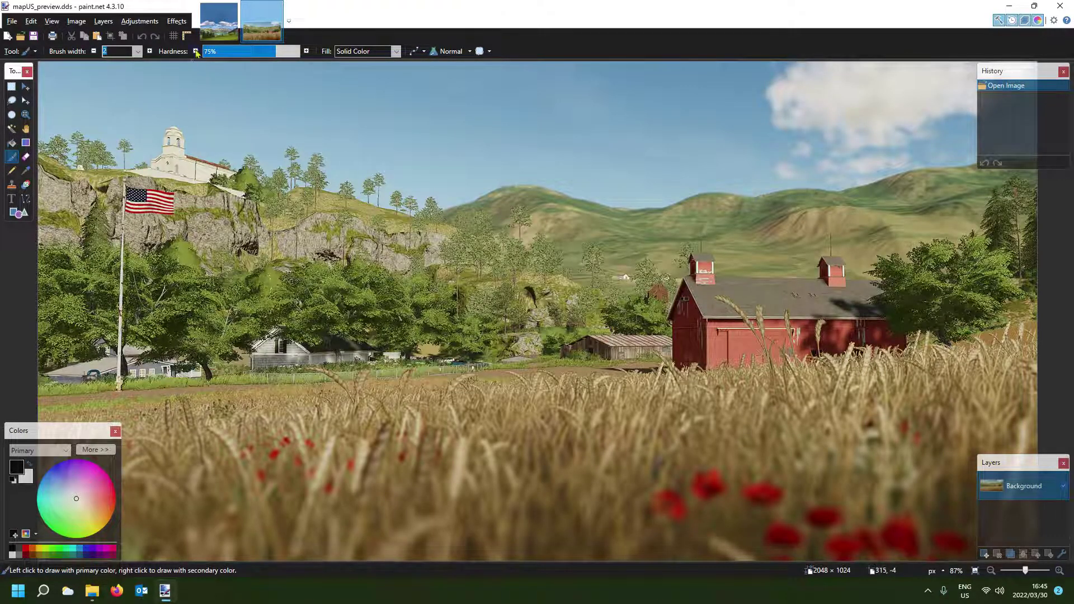
{"action": "left_click", "coordinate": [219, 23]}
{"action": "key", "text": "ctrl+v"}
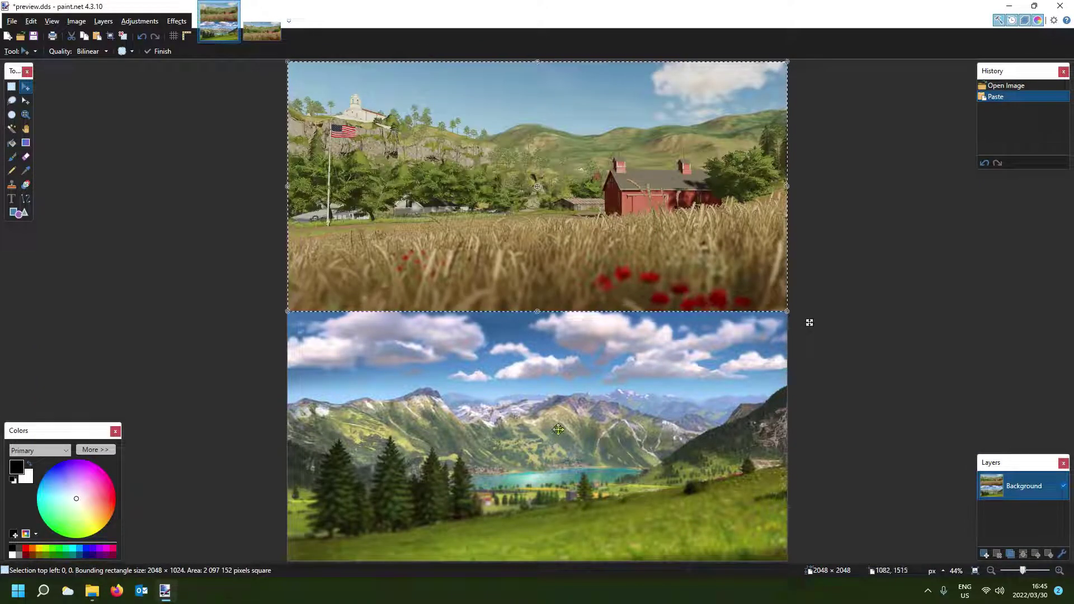
{"action": "left_click_drag", "start_coordinate": [593, 244], "coordinate": [580, 427]}
{"action": "key", "text": "ctrl+d"}
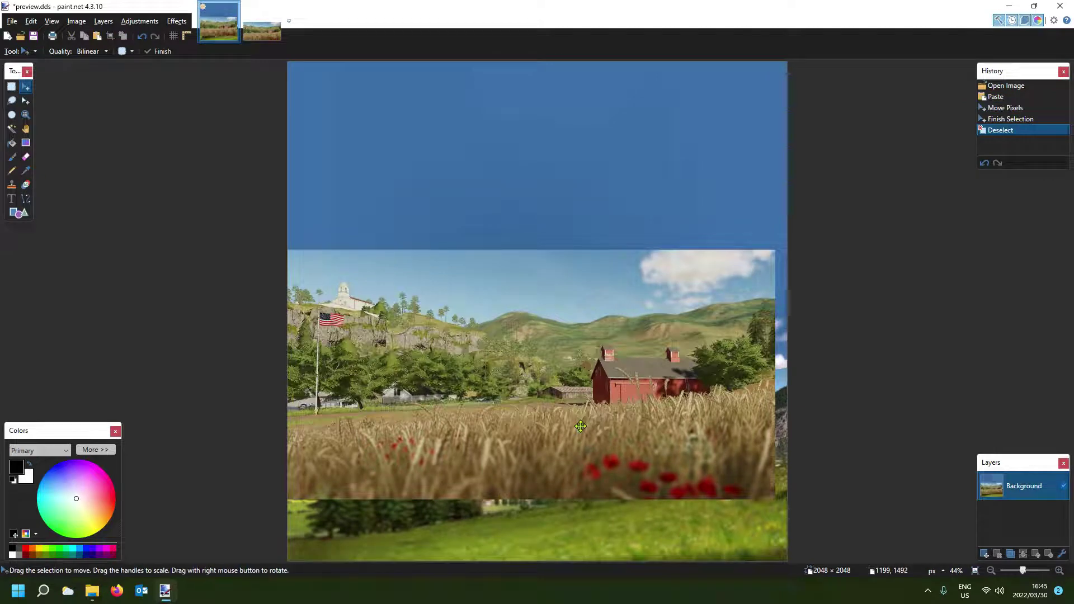
Undo the deselection, the move and the paste on the Background layer of preview.dds.
{"action": "key", "text": "ctrl+z"}
{"action": "key", "text": "ctrl+z"}
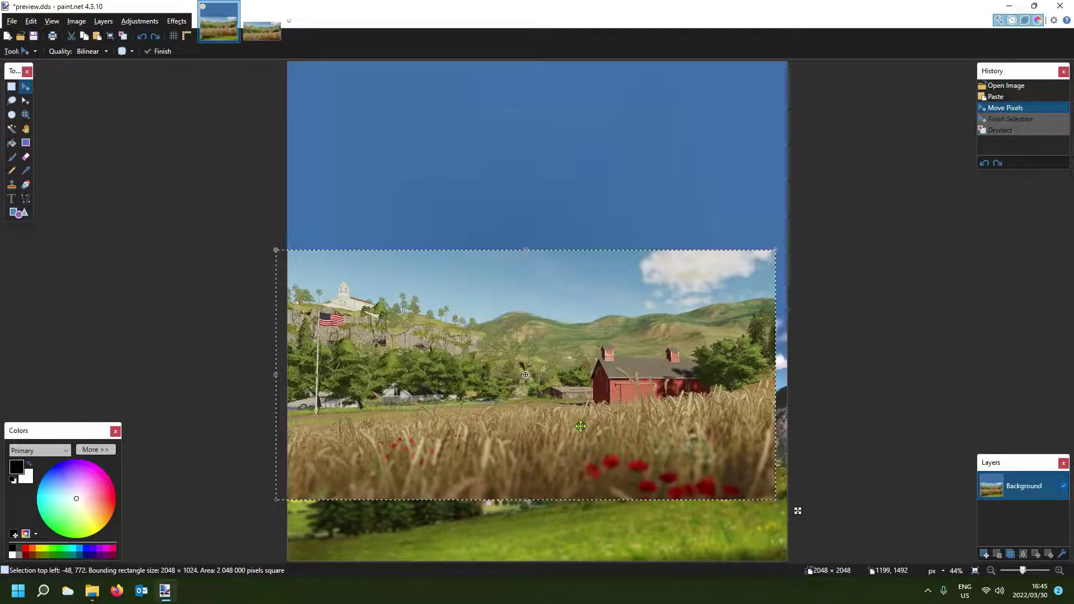
{"action": "key", "text": "ctrl+z"}
{"action": "key", "text": "ctrl+z"}
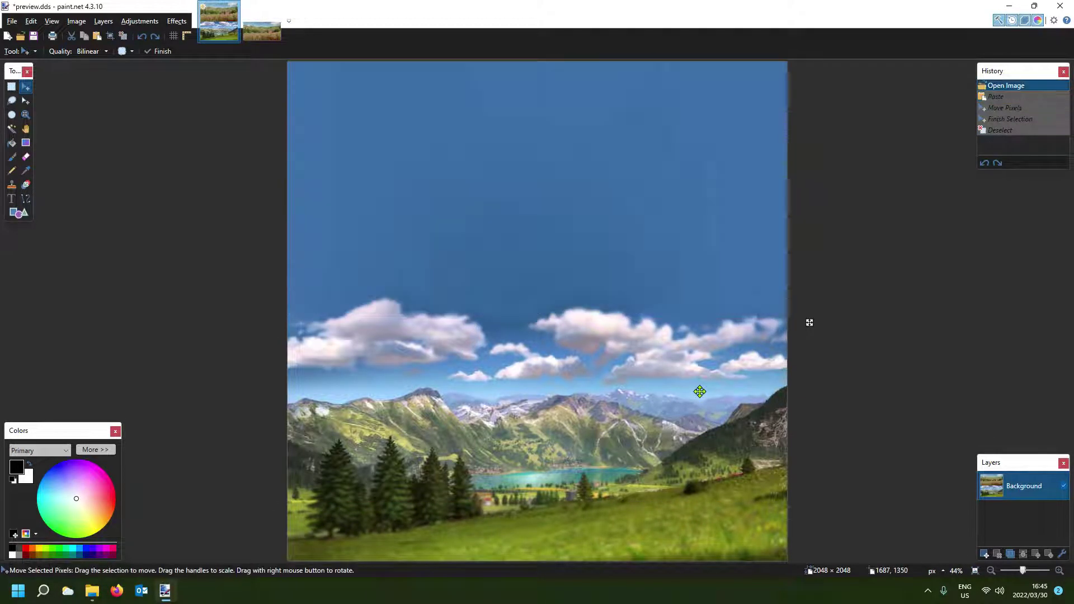
Copy the mapUS_preview.dds image onto a new layer in preview.dds and move it down to fill the lower half.
{"action": "left_click", "coordinate": [985, 555]}
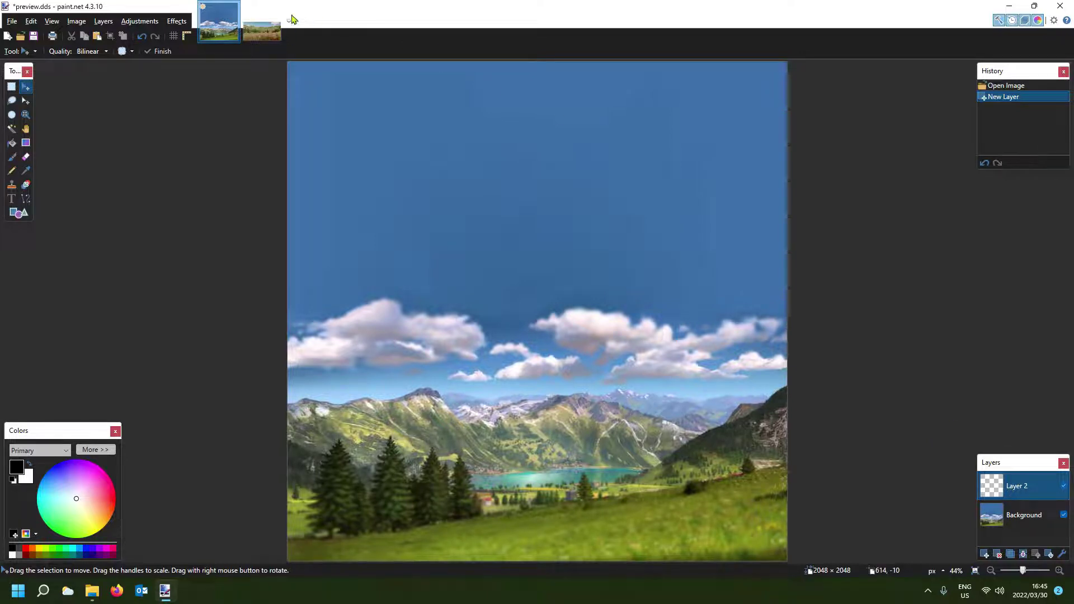
{"action": "left_click", "coordinate": [270, 25]}
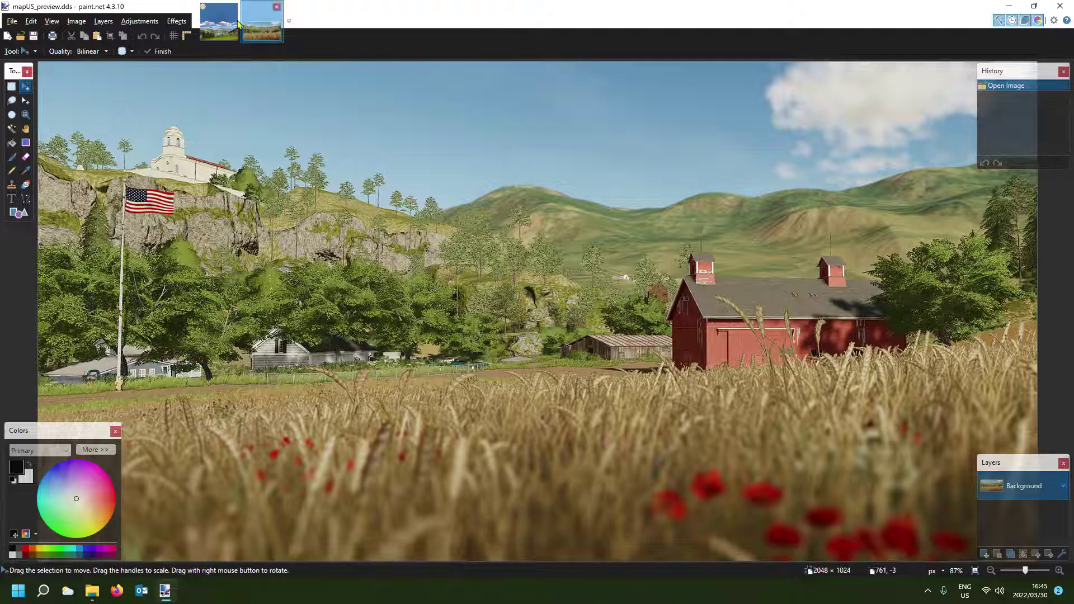
{"action": "left_click", "coordinate": [219, 23]}
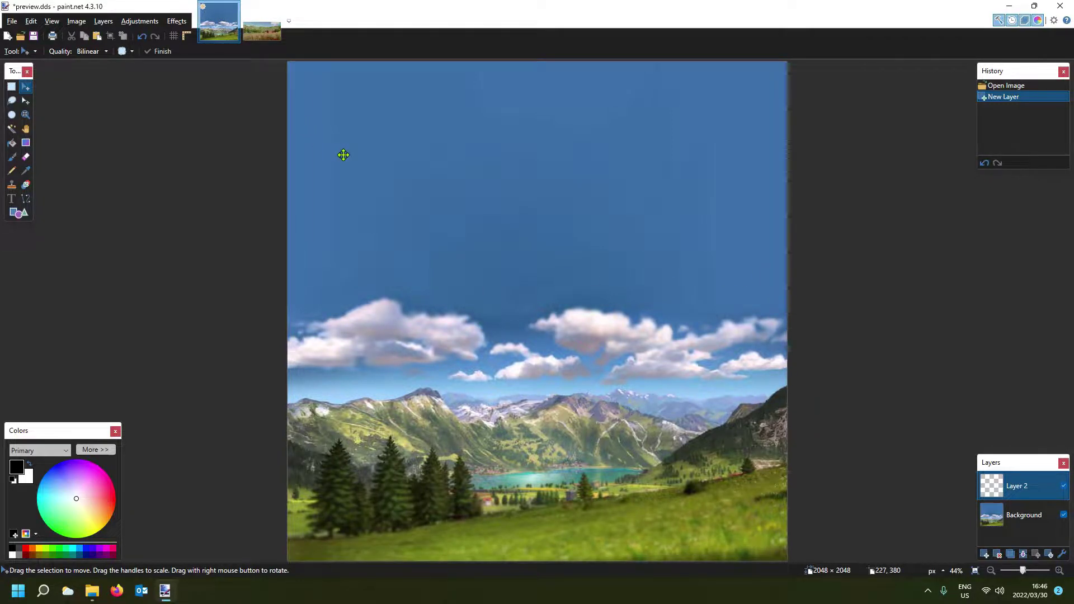
{"action": "key", "text": "ctrl+v"}
{"action": "left_click_drag", "start_coordinate": [579, 249], "coordinate": [578, 500]}
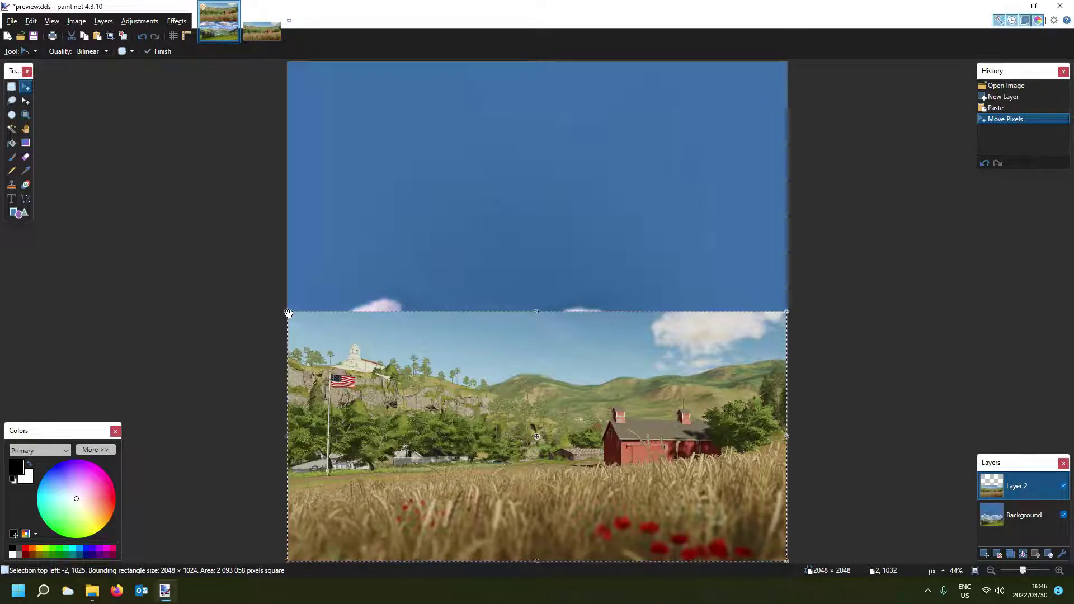
Enlarge the pasted farm picture proportionally to about 2245 × 1122 px and shift it sideways to centre it over the canvas's lower half.
{"action": "left_click_drag", "start_coordinate": [288, 313], "coordinate": [403, 340]}
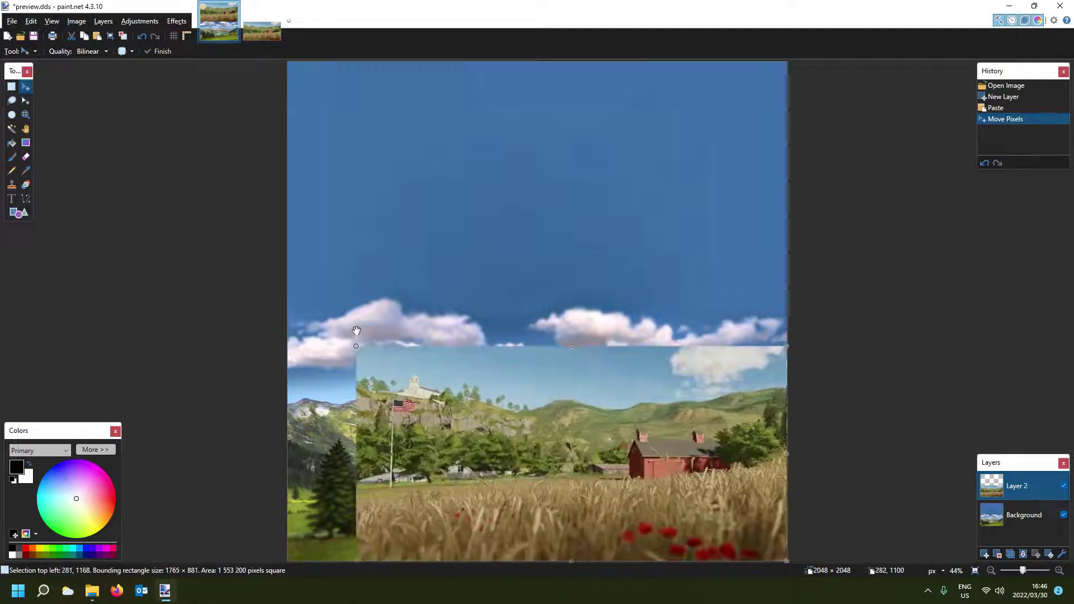
{"action": "left_click_drag", "start_coordinate": [312, 318], "coordinate": [241, 304]}
{"action": "left_click_drag", "start_coordinate": [340, 340], "coordinate": [307, 340]}
{"action": "left_click_drag", "start_coordinate": [249, 323], "coordinate": [213, 311]}
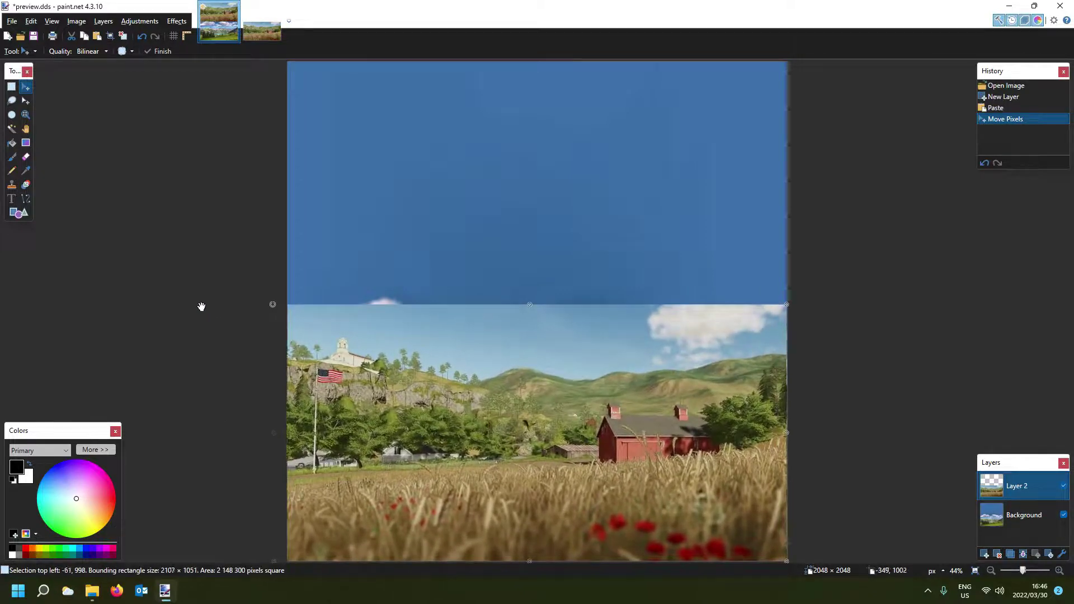
{"action": "left_click_drag", "start_coordinate": [174, 295], "coordinate": [248, 324]}
{"action": "left_click_drag", "start_coordinate": [168, 291], "coordinate": [167, 290]}
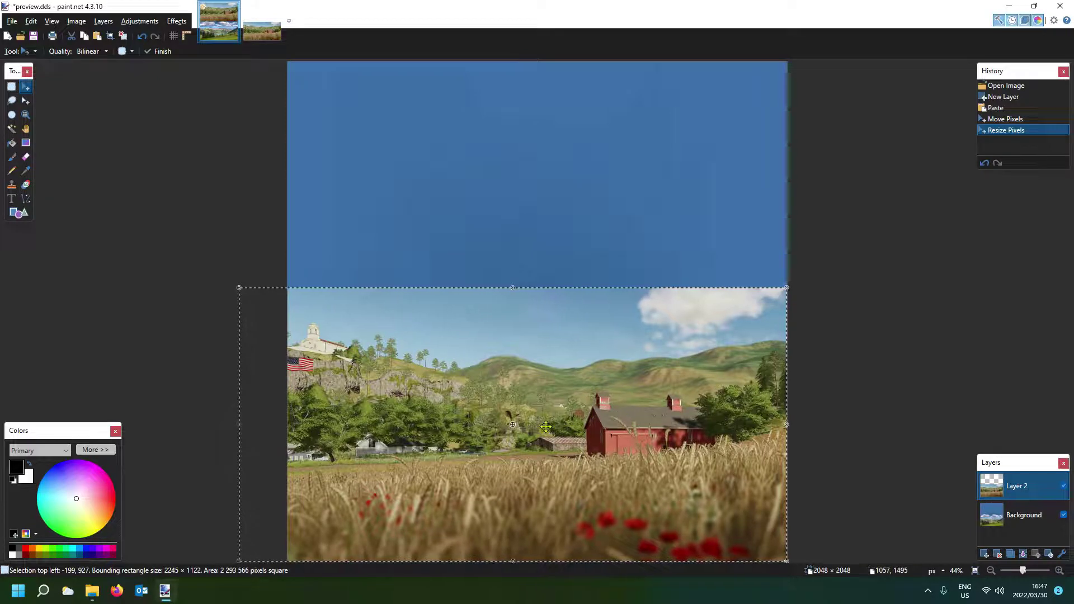
{"action": "left_click_drag", "start_coordinate": [515, 425], "coordinate": [554, 429]}
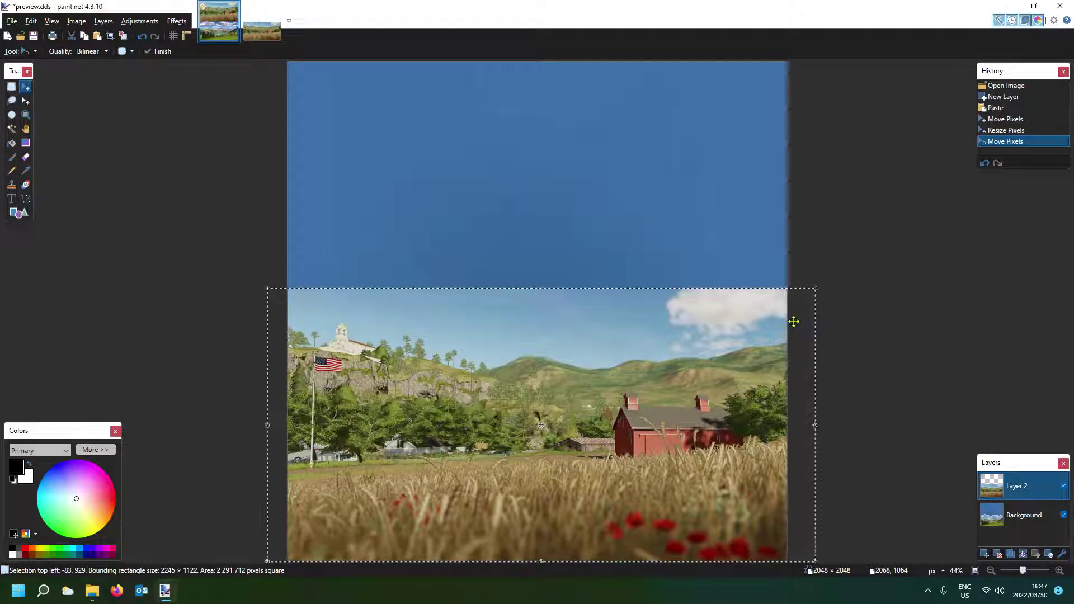
Save the image over preview.dds in the TestMap folder as DDS with BC1 (Linear, DXT1) compression and mip maps, flattening the layers.
{"action": "left_click", "coordinate": [11, 22]}
{"action": "left_click", "coordinate": [28, 94]}
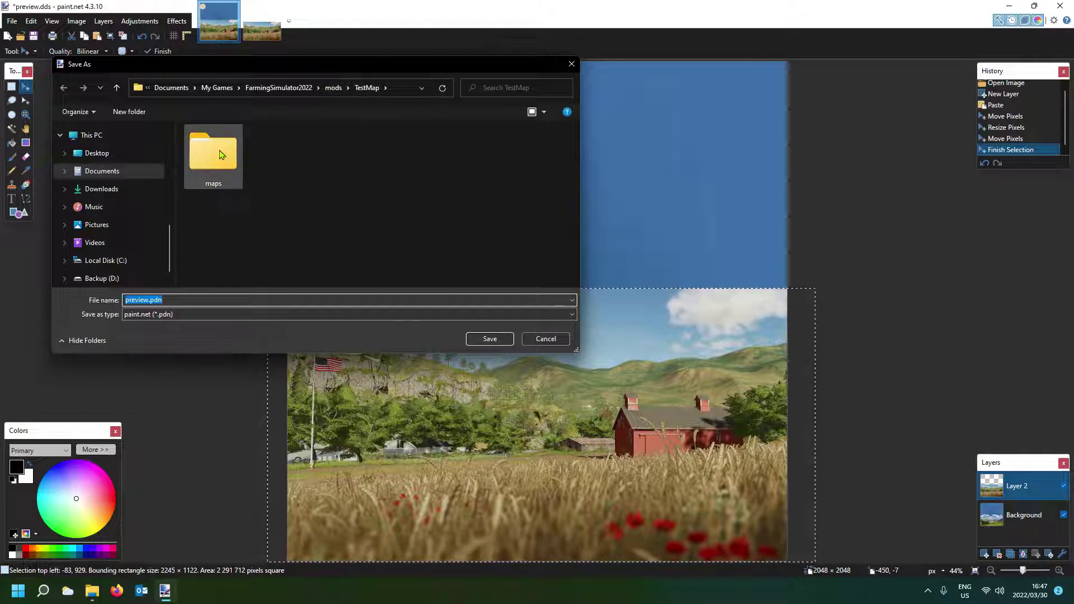
{"action": "left_click", "coordinate": [191, 319]}
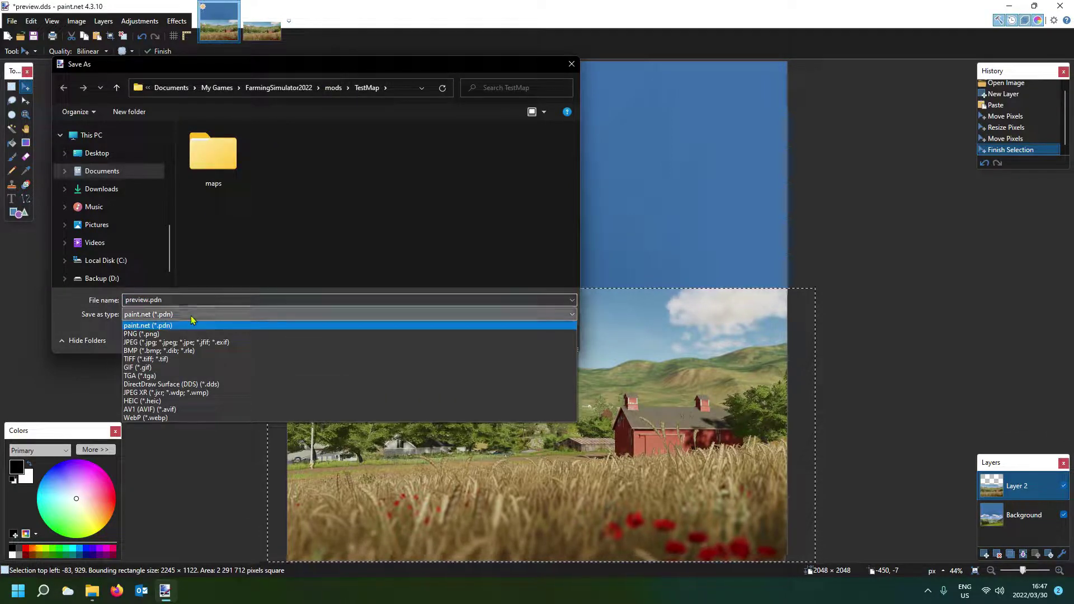
{"action": "left_click", "coordinate": [199, 388]}
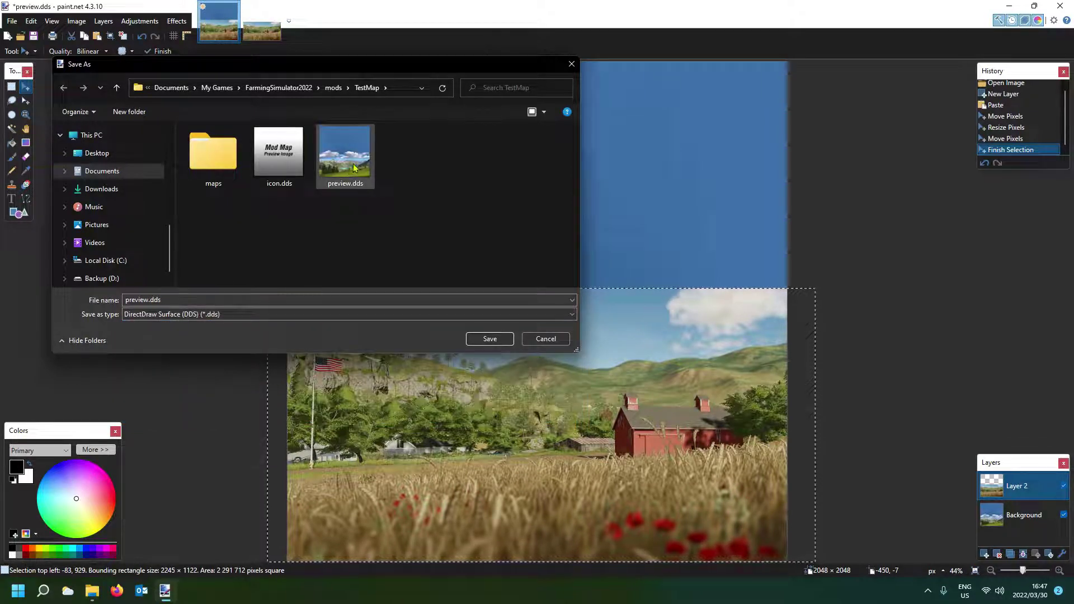
{"action": "left_click", "coordinate": [490, 338]}
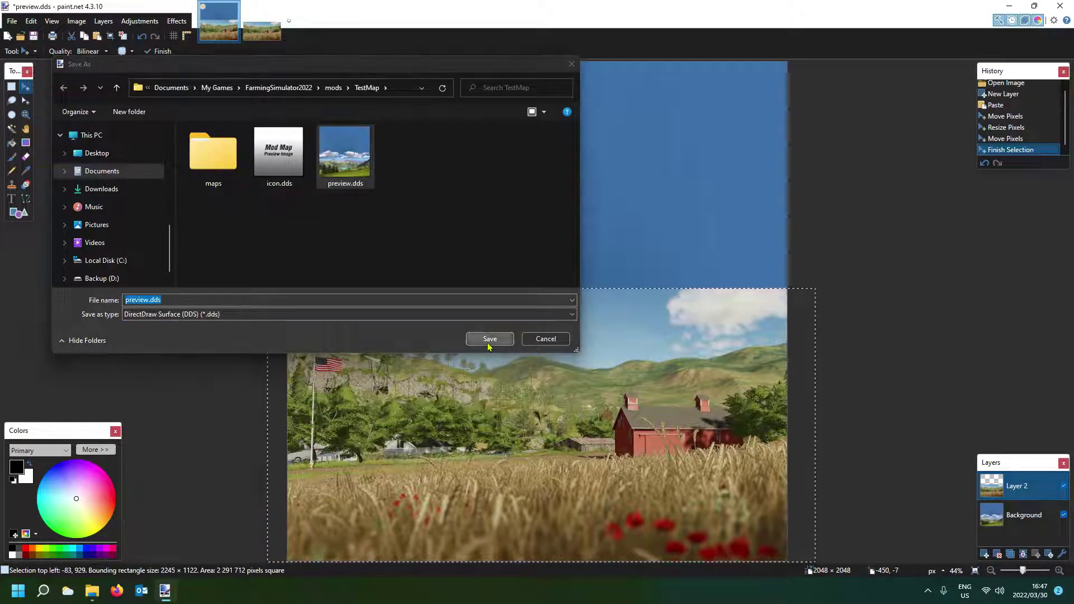
{"action": "left_click", "coordinate": [564, 295]}
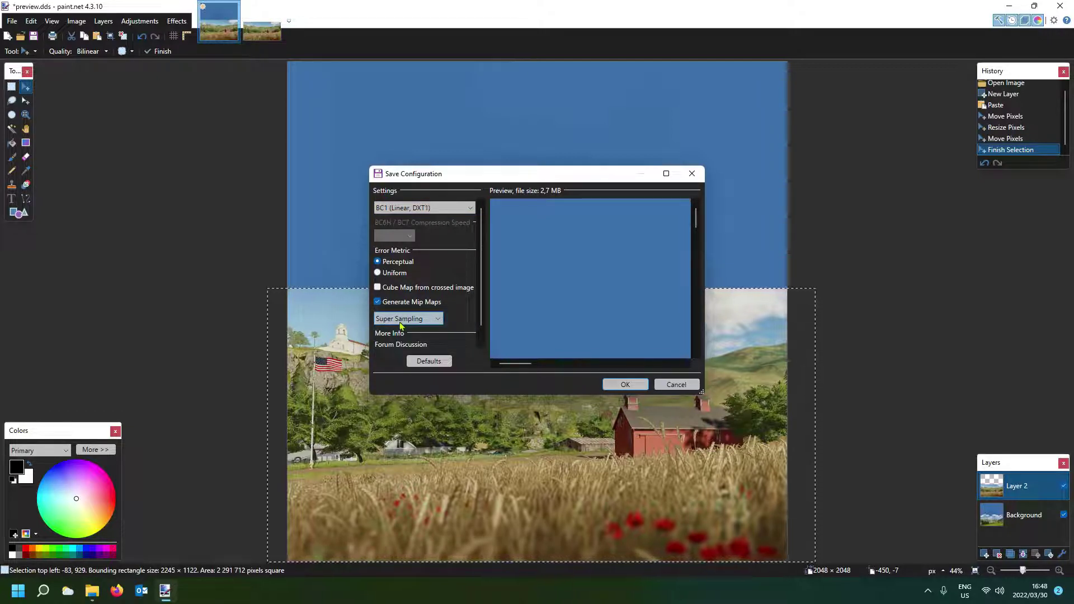
{"action": "left_click", "coordinate": [622, 384]}
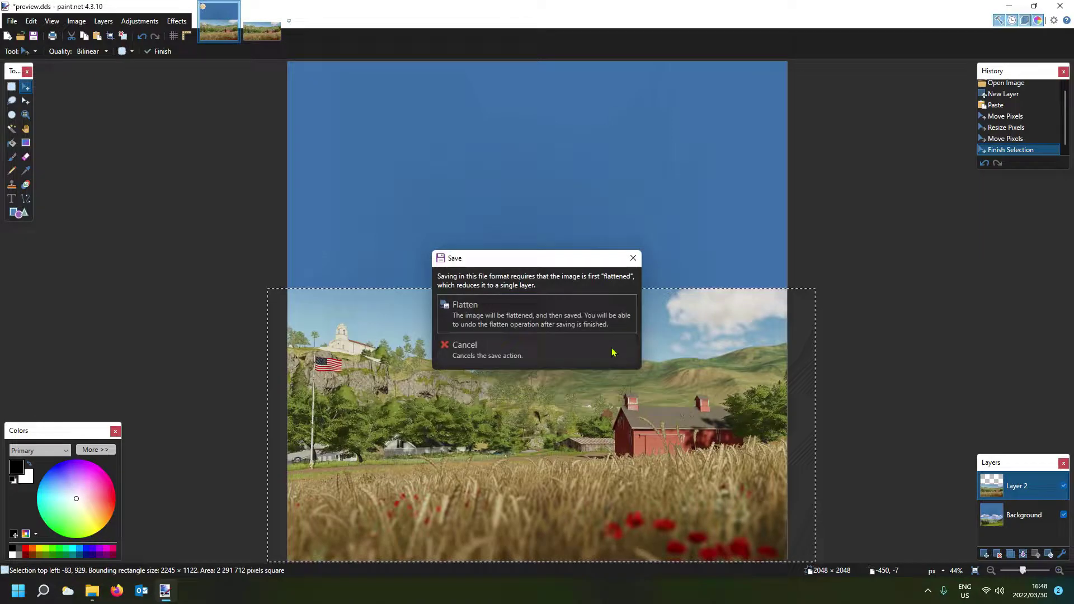
{"action": "left_click", "coordinate": [489, 317]}
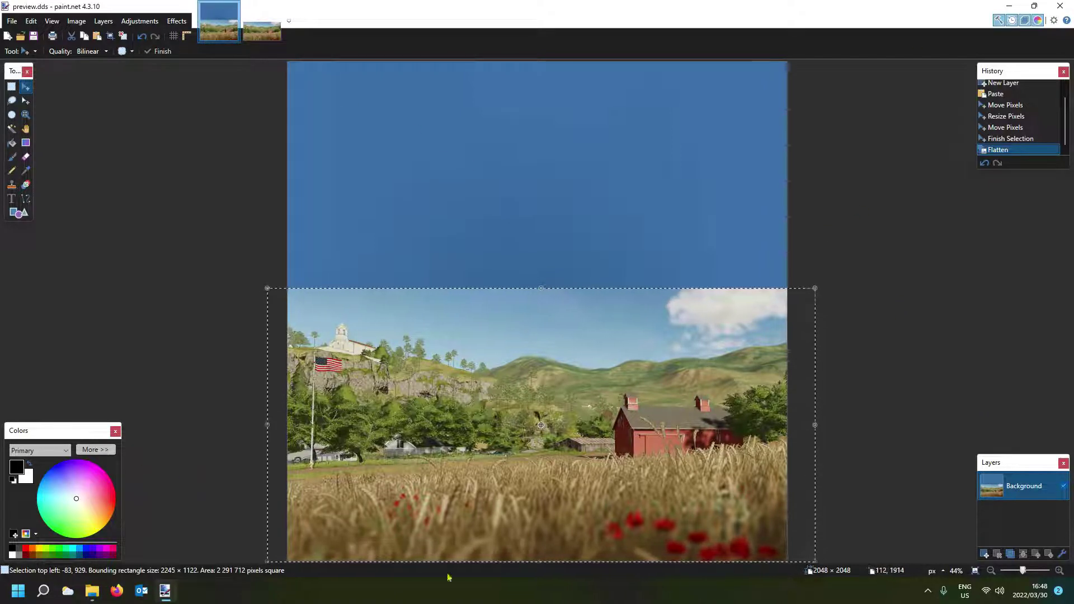
Launch Farming Simulator 22 through Steam.
{"action": "left_click", "coordinate": [927, 590]}
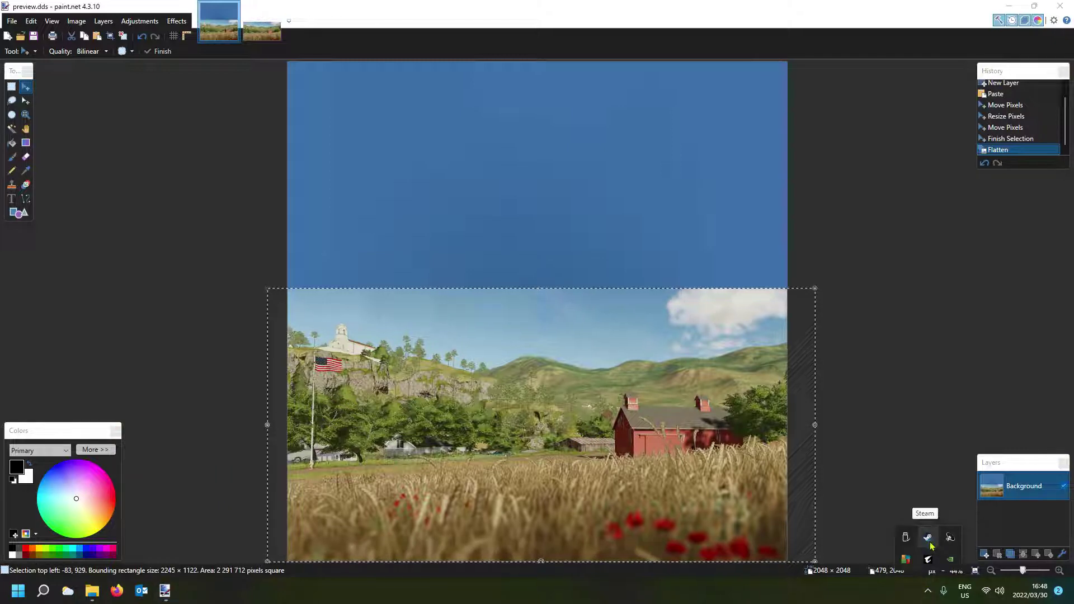
{"action": "right_click", "coordinate": [927, 542]}
{"action": "left_click", "coordinate": [941, 377]}
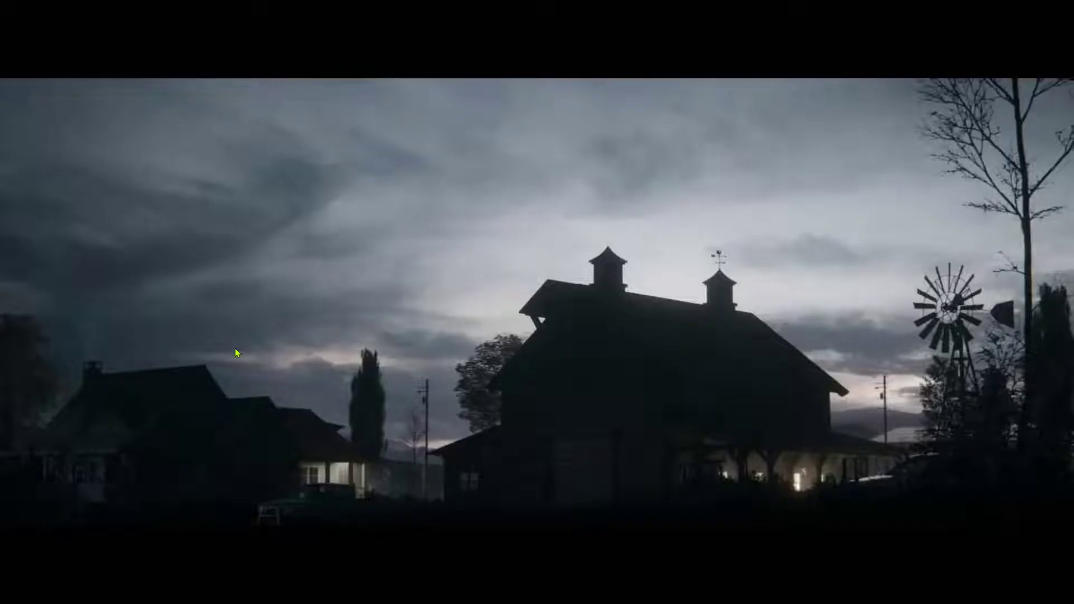
Begin a new career in the first empty slot, browse the map selection to TestMap to check its preview, and back out.
{"action": "left_click", "coordinate": [134, 365]}
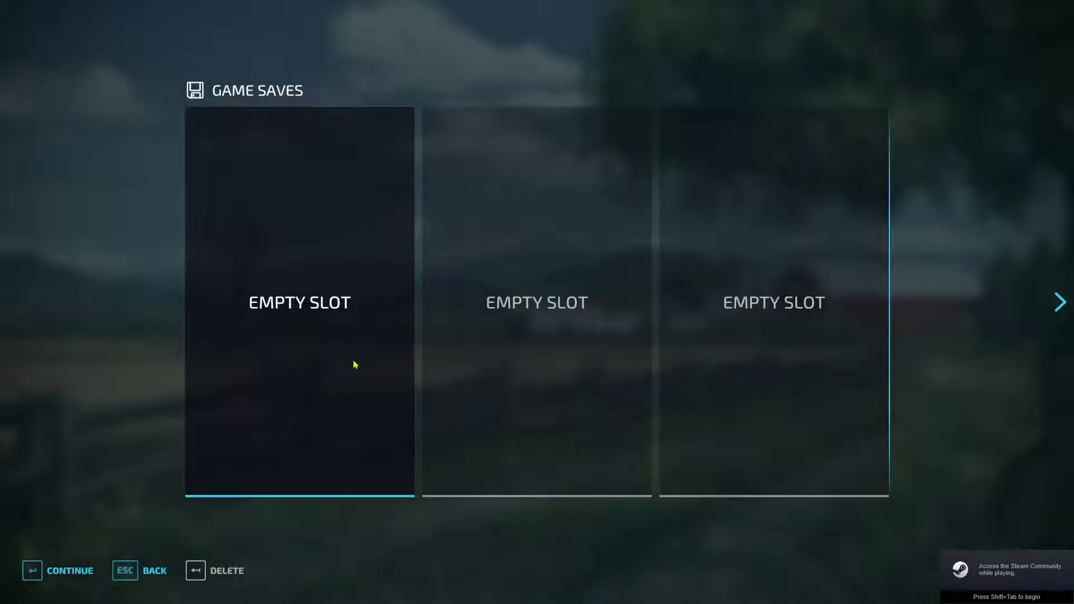
{"action": "left_click", "coordinate": [291, 382]}
{"action": "left_click", "coordinate": [301, 382]}
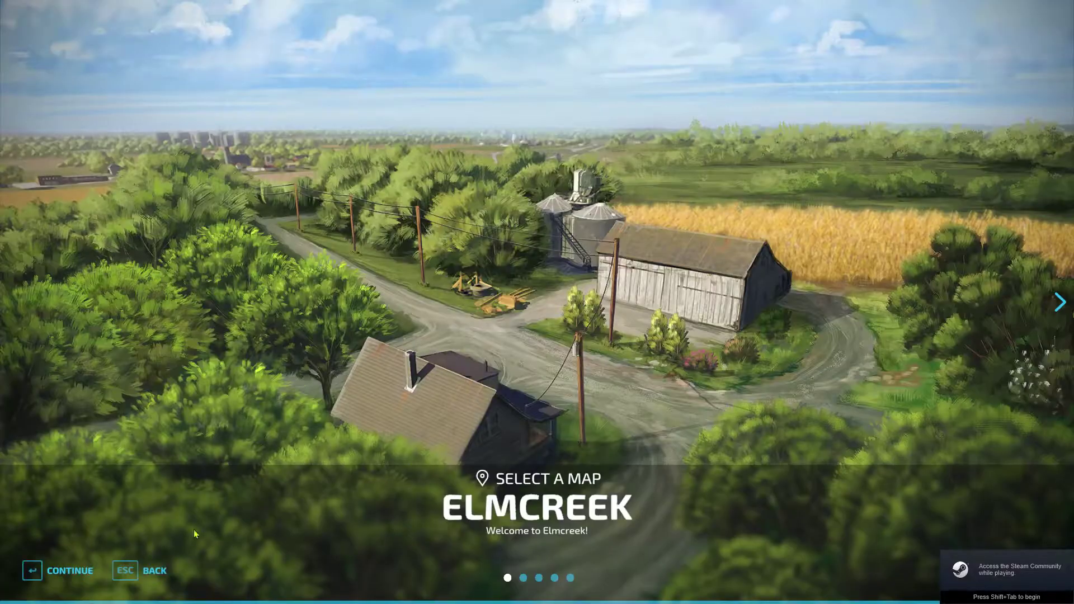
{"action": "scroll", "coordinate": [291, 408], "scroll_direction": "down", "scroll_amount": 4}
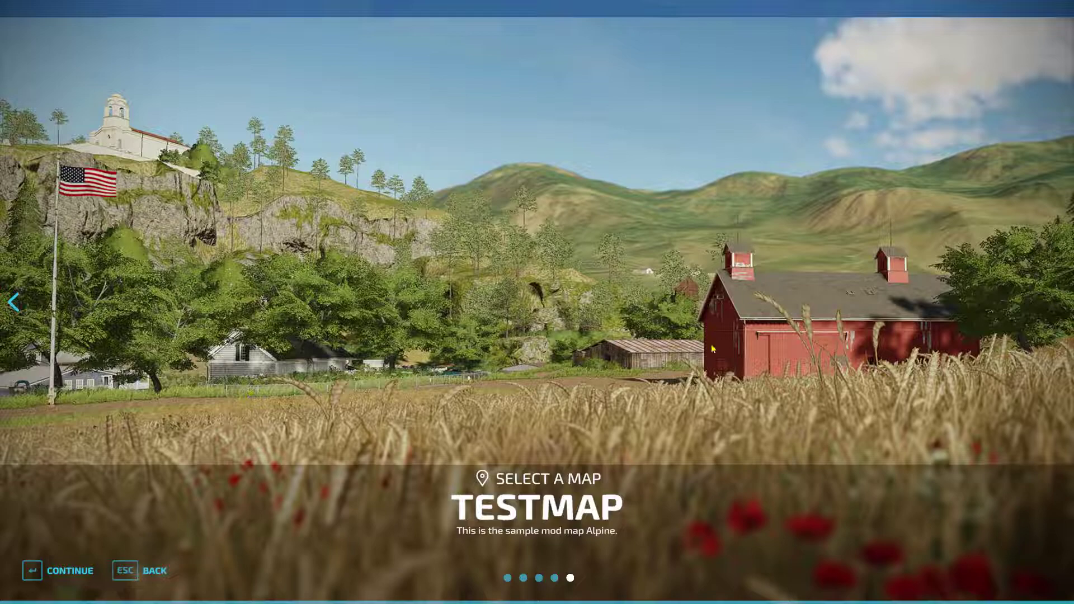
{"action": "left_click", "coordinate": [140, 570]}
{"action": "key", "text": "Escape"}
{"action": "key", "text": "Escape"}
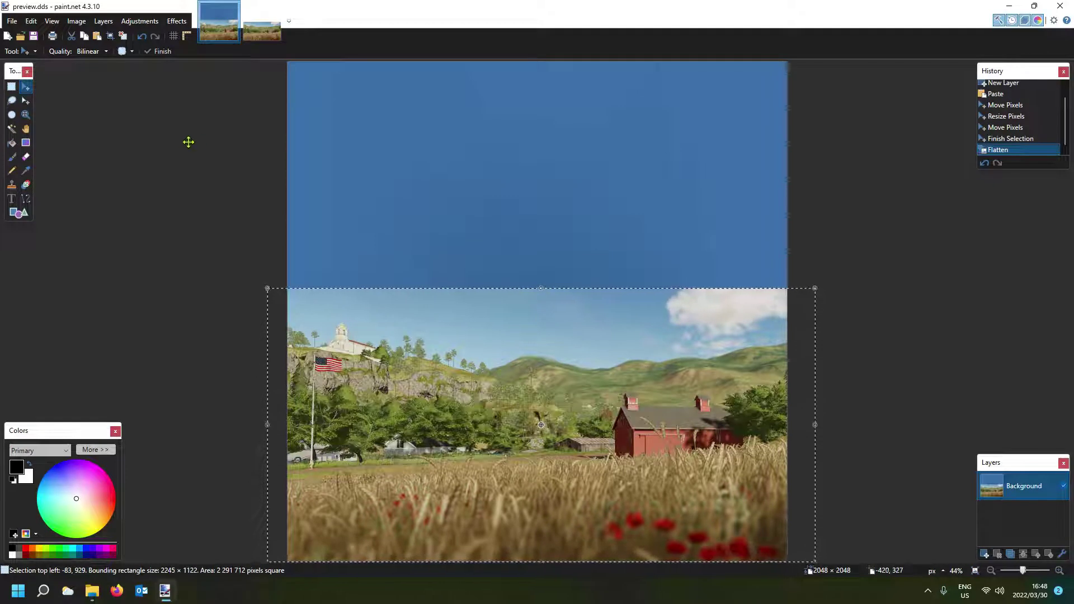
{"action": "left_click_drag", "start_coordinate": [488, 401], "coordinate": [525, 409]}
{"action": "key", "text": "ctrl+z"}
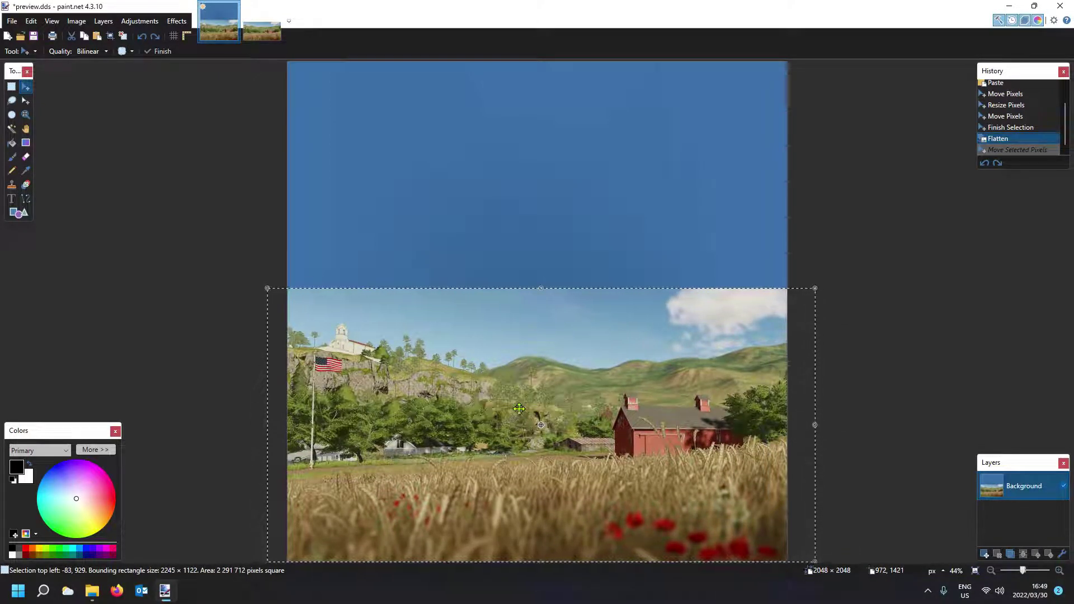
{"action": "mouse_move", "coordinate": [588, 447]}
{"action": "left_mouse_down"}
{"action": "mouse_move", "coordinate": [608, 449]}
{"action": "mouse_move", "coordinate": [589, 447]}
{"action": "left_mouse_up"}
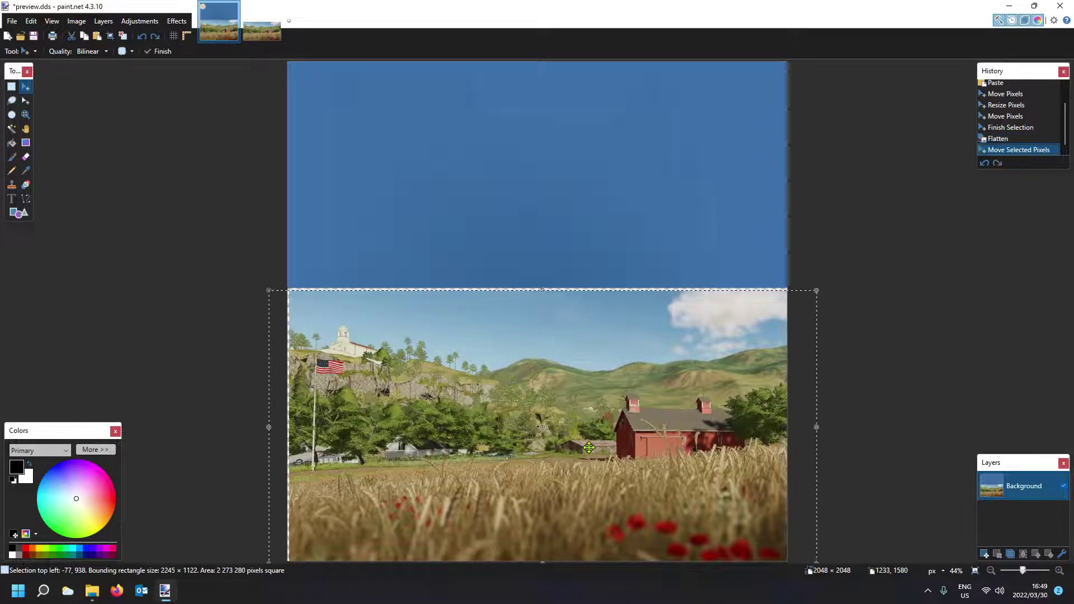
{"action": "key", "text": "ctrl+z"}
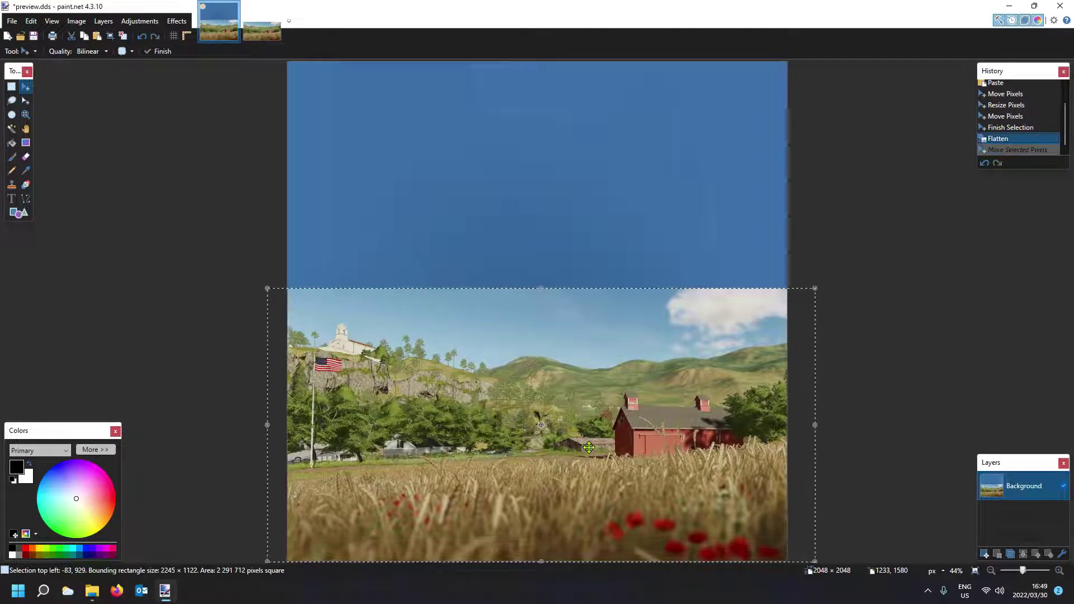
Undo the flattening of preview.dds, select Layer 2, and step the history back to the farm picture's resize.
{"action": "key", "text": "ctrl+z"}
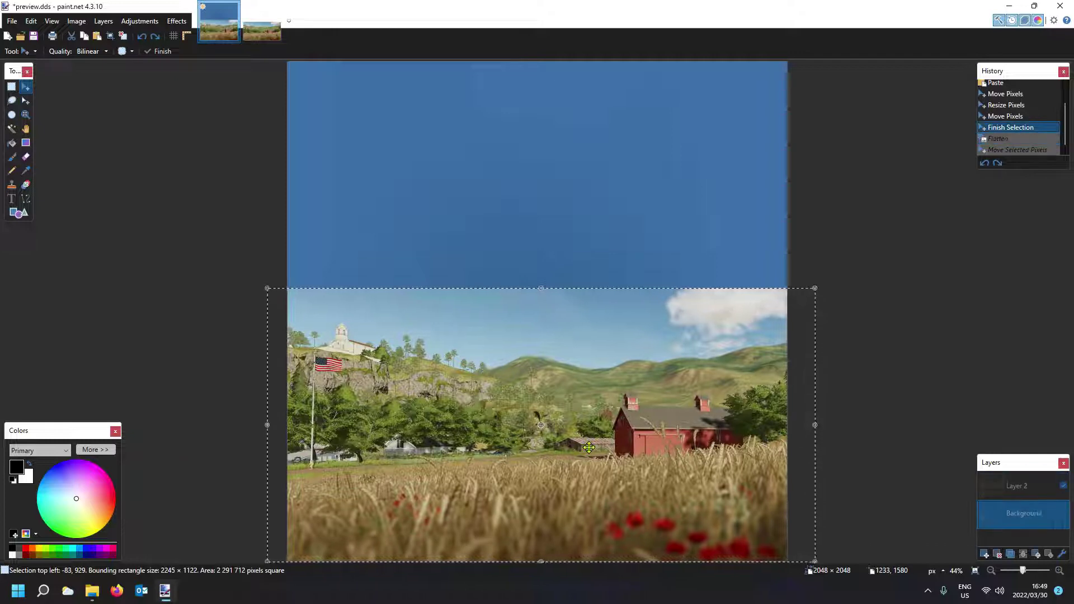
{"action": "left_click_drag", "start_coordinate": [577, 434], "coordinate": [593, 415]}
{"action": "left_click", "coordinate": [593, 415]}
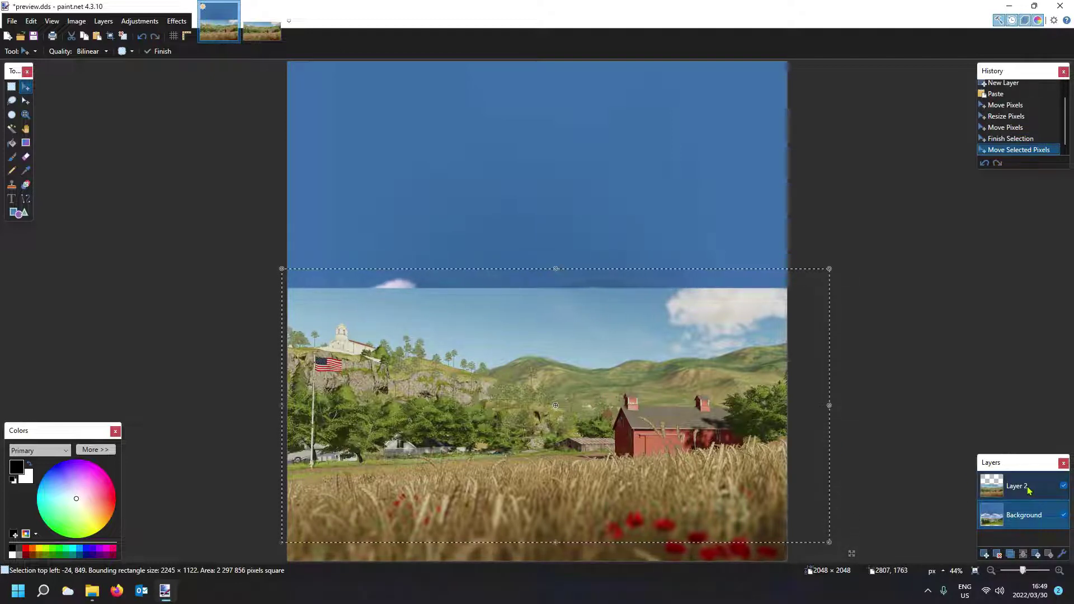
{"action": "key", "text": "ctrl+z"}
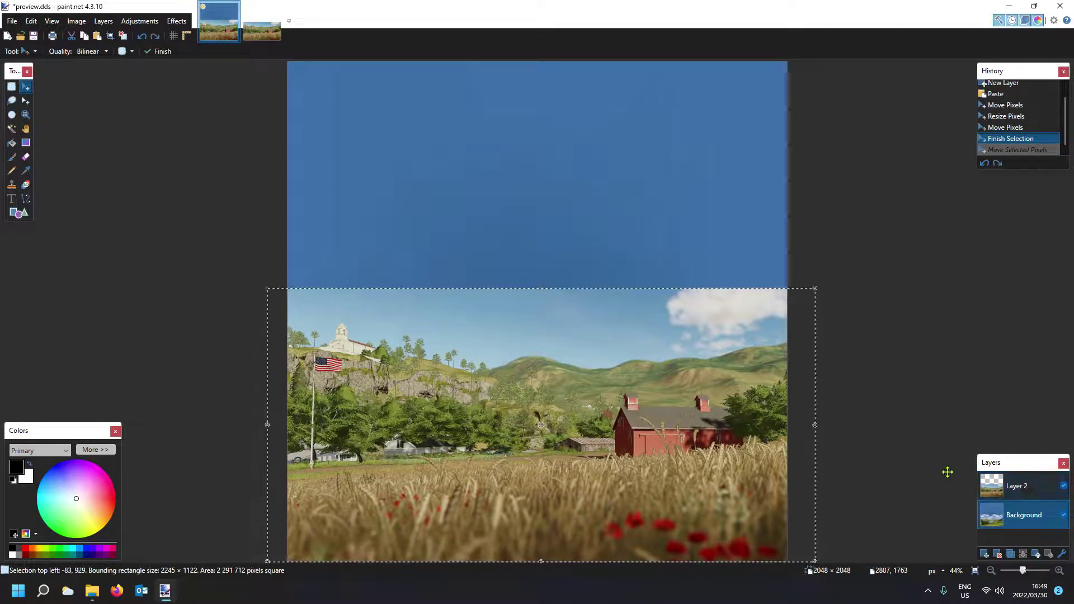
{"action": "left_click", "coordinate": [1014, 492]}
{"action": "mouse_move", "coordinate": [558, 450]}
{"action": "left_mouse_down"}
{"action": "mouse_move", "coordinate": [580, 419]}
{"action": "mouse_move", "coordinate": [604, 442]}
{"action": "mouse_move", "coordinate": [522, 437]}
{"action": "mouse_move", "coordinate": [553, 438]}
{"action": "left_mouse_up"}
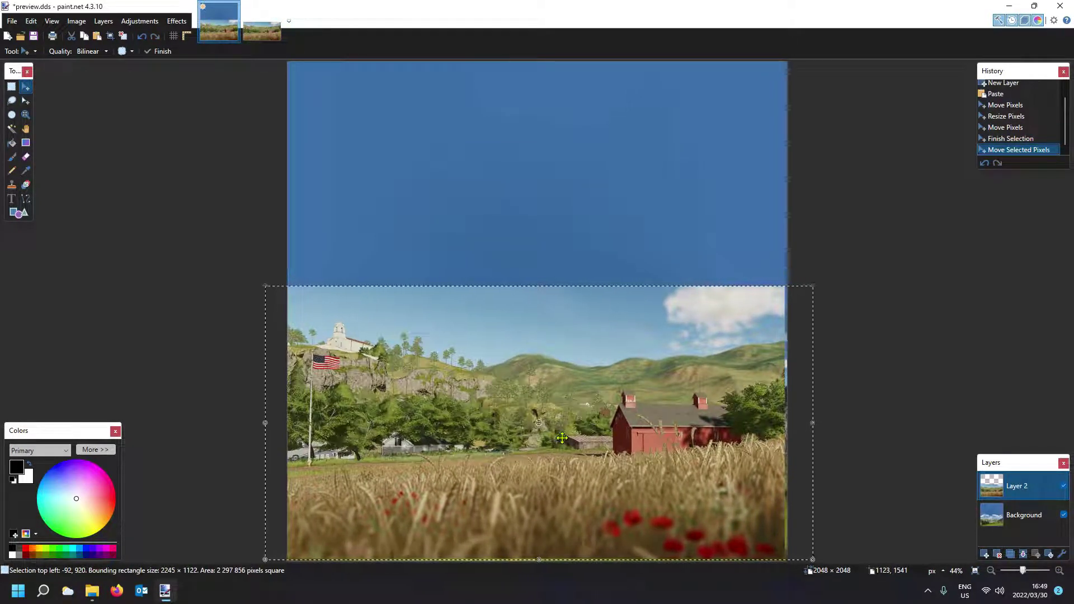
{"action": "key", "text": "ctrl+z"}
{"action": "key", "text": "ctrl+z"}
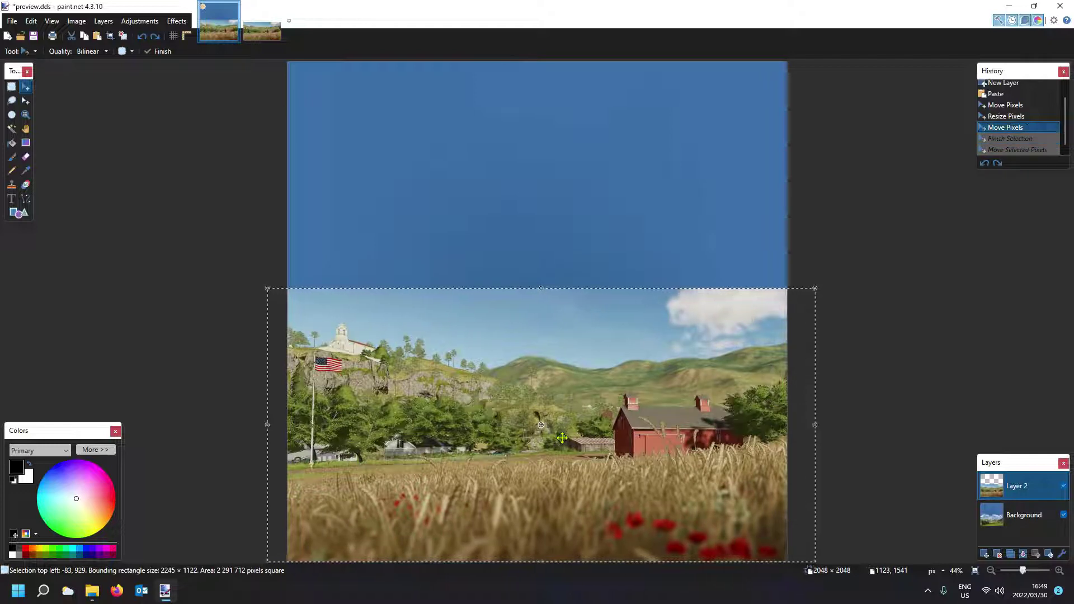
{"action": "key", "text": "ctrl+z"}
Enlarge the farm picture on Layer 2 proportionally to about 2396 × 1198 px and centre it along the canvas's lower edge.
{"action": "left_click_drag", "start_coordinate": [543, 449], "coordinate": [588, 443]}
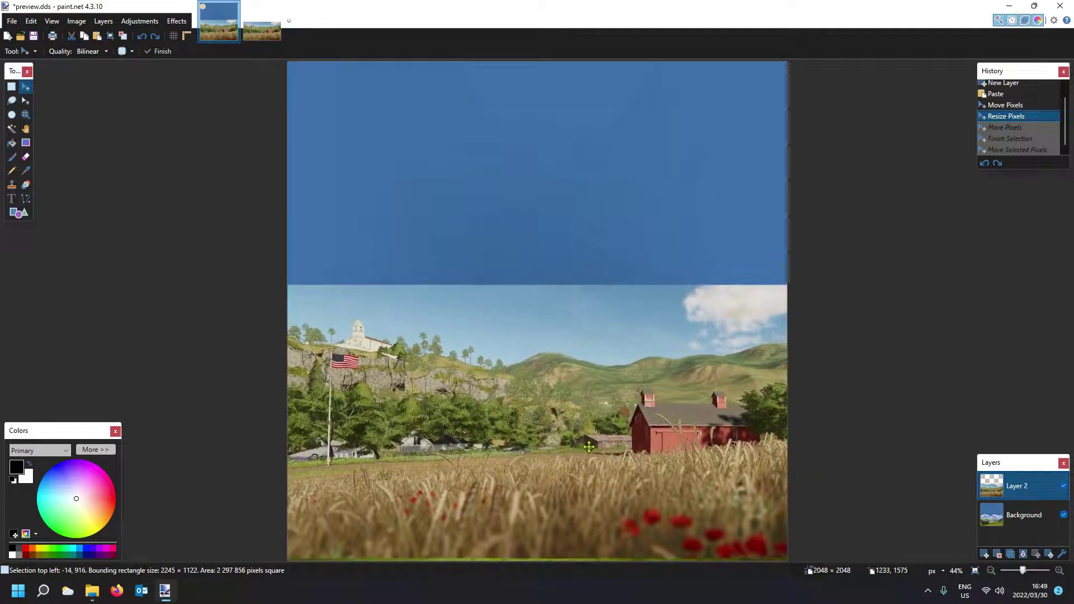
{"action": "left_click_drag", "start_coordinate": [589, 448], "coordinate": [565, 441]}
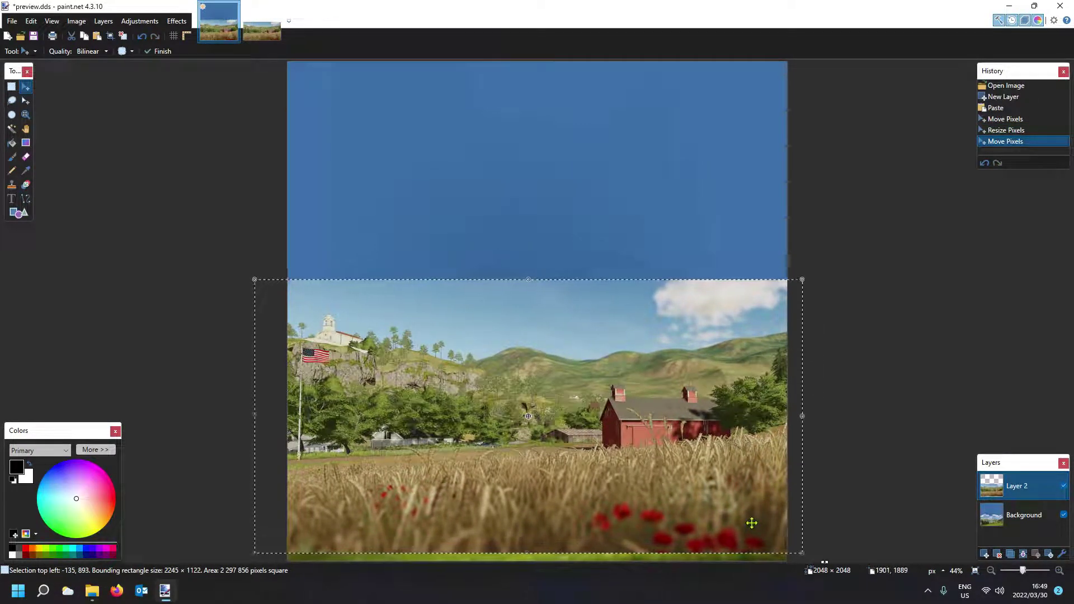
{"action": "left_click_drag", "start_coordinate": [754, 522], "coordinate": [777, 530]}
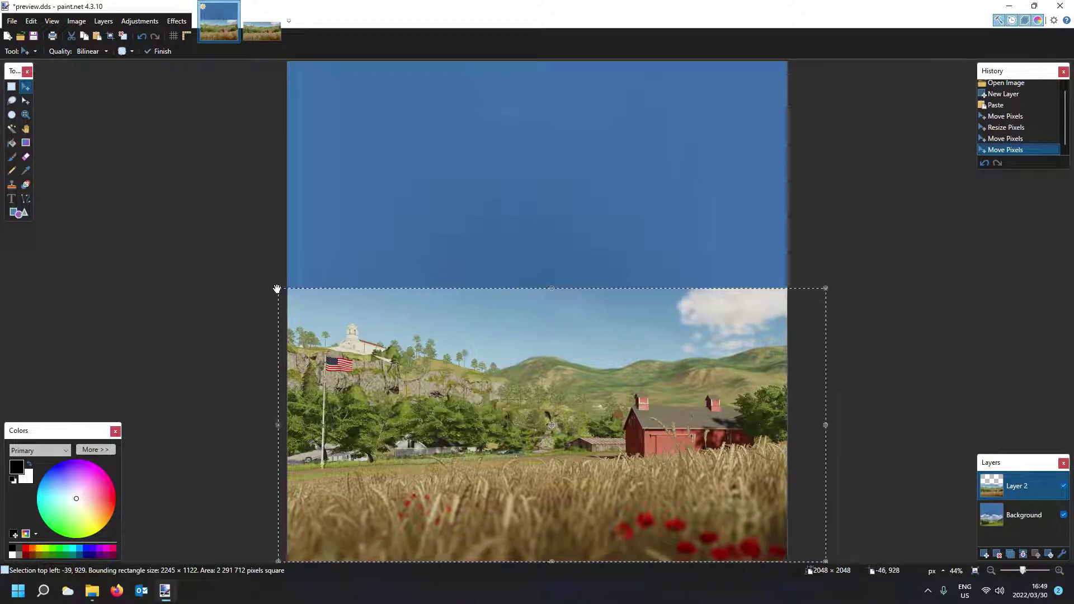
{"action": "left_click_drag", "start_coordinate": [279, 290], "coordinate": [243, 220]}
{"action": "left_click_drag", "start_coordinate": [435, 404], "coordinate": [443, 405]}
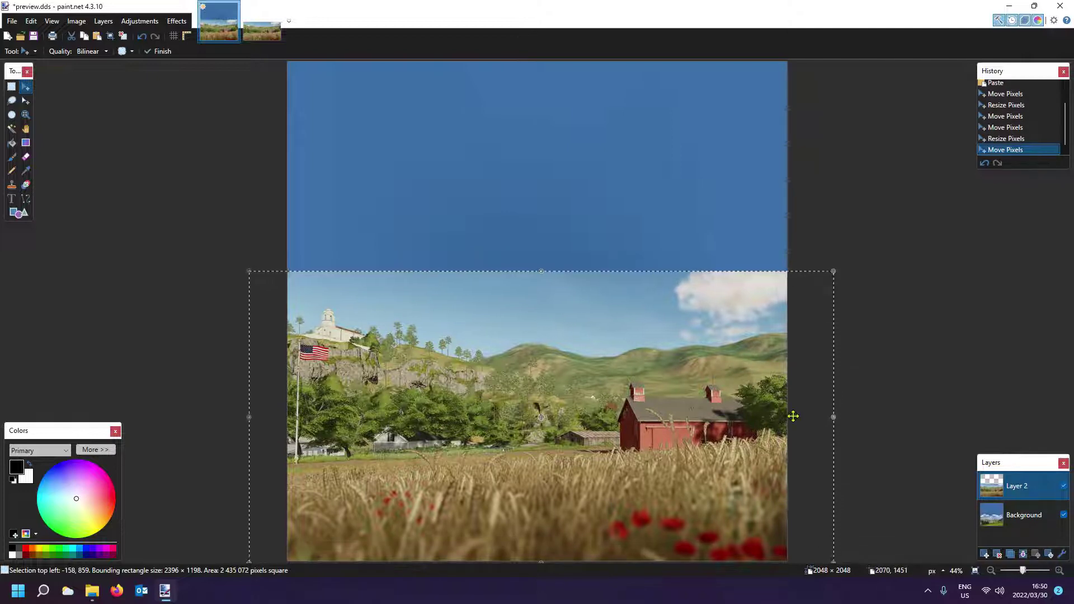
Save the image over preview.dds in the TestMap folder as DDS with BC1 (Linear, DXT1) compression and mip maps, flattening the layers.
{"action": "left_click", "coordinate": [34, 37]}
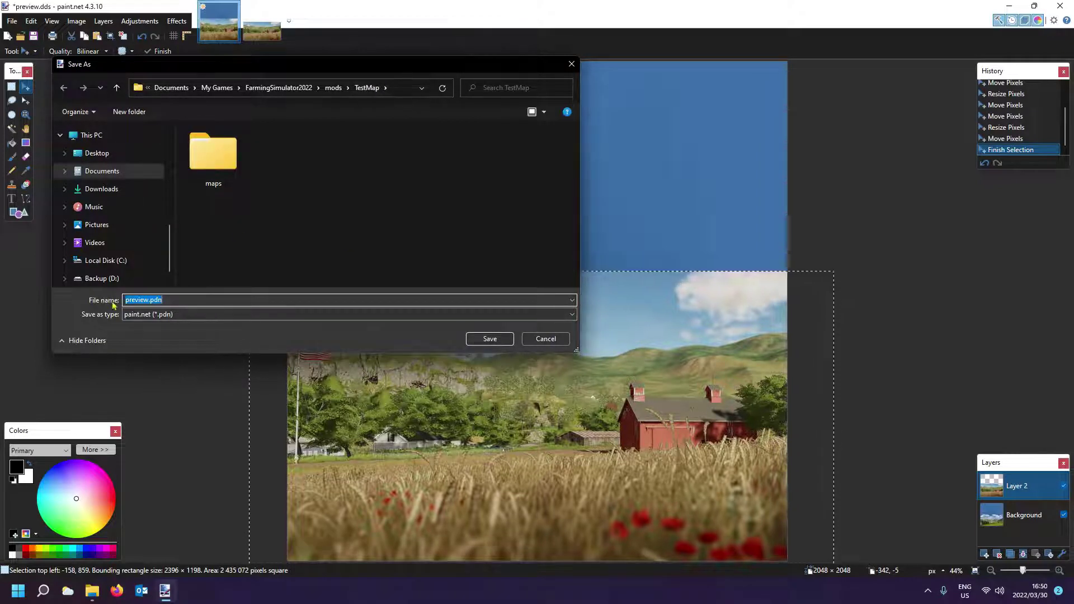
{"action": "left_click", "coordinate": [195, 314]}
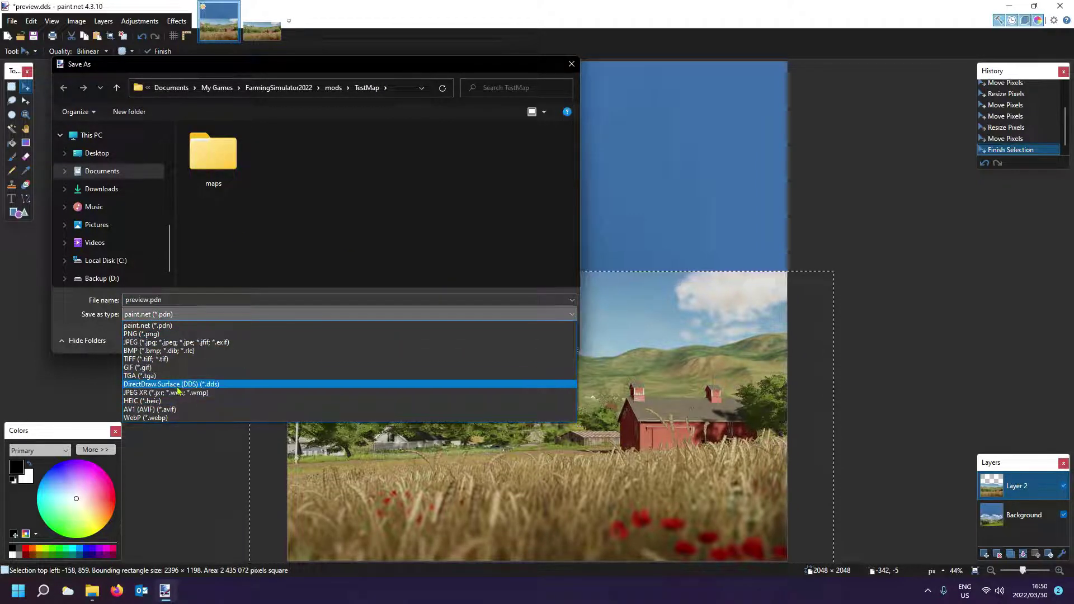
{"action": "left_click", "coordinate": [168, 384]}
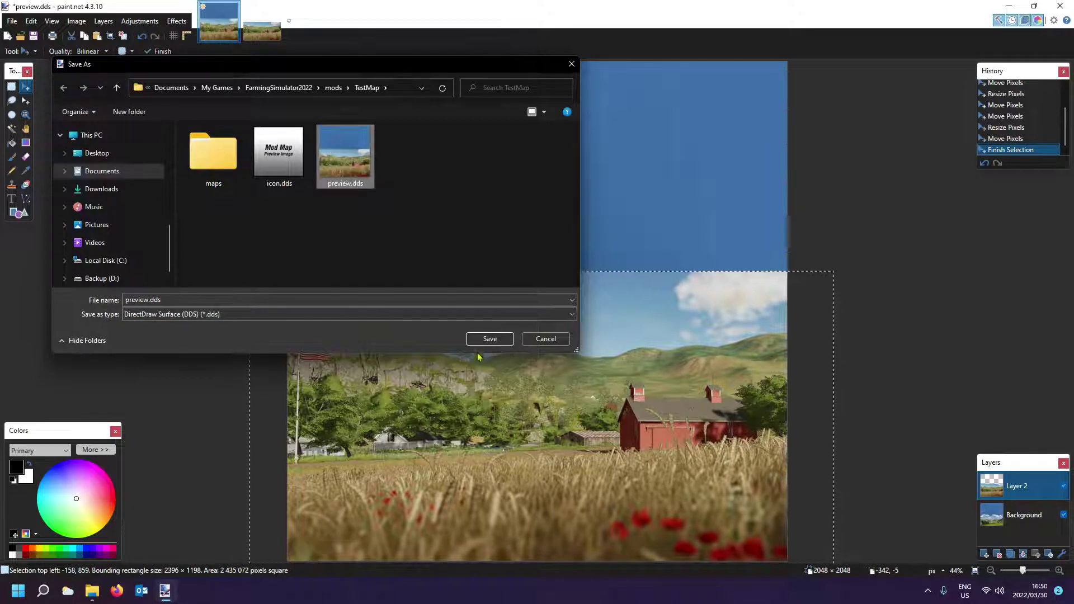
{"action": "left_click", "coordinate": [490, 338]}
{"action": "left_click", "coordinate": [560, 292]}
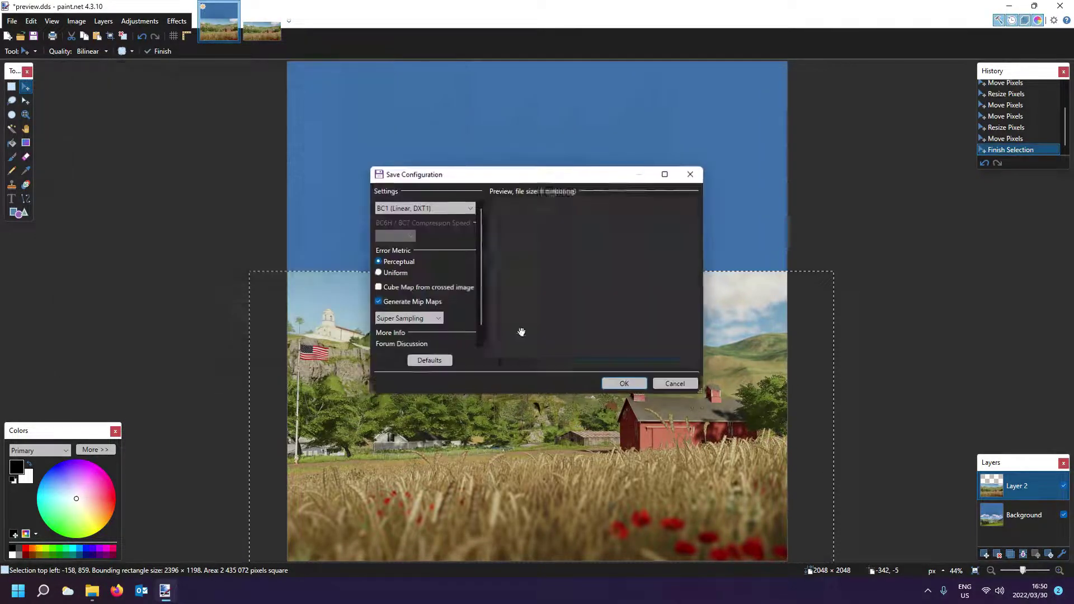
{"action": "left_click", "coordinate": [625, 385]}
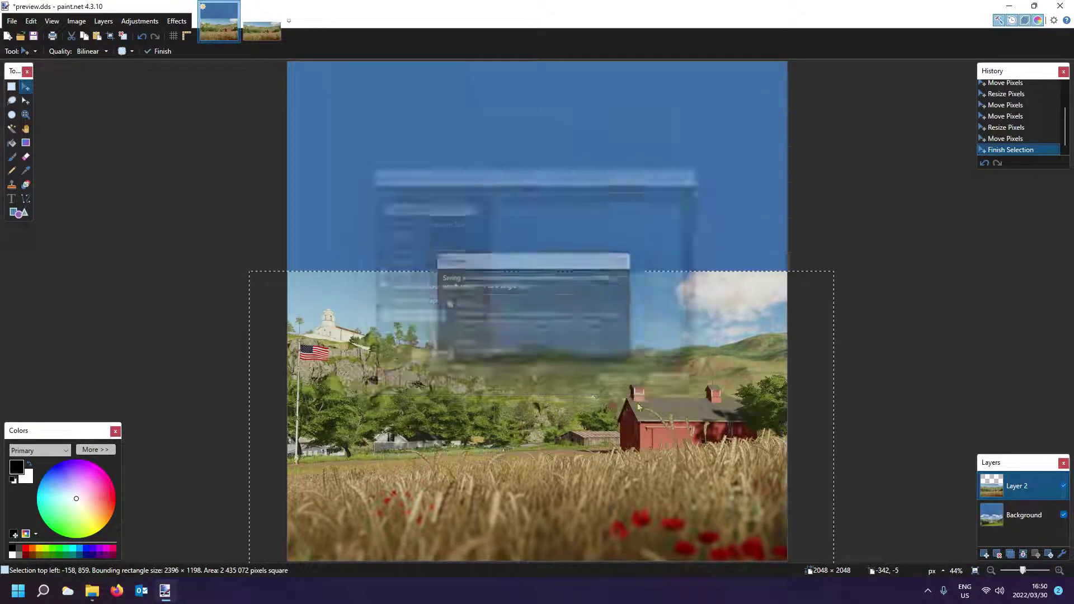
{"action": "left_click", "coordinate": [464, 304]}
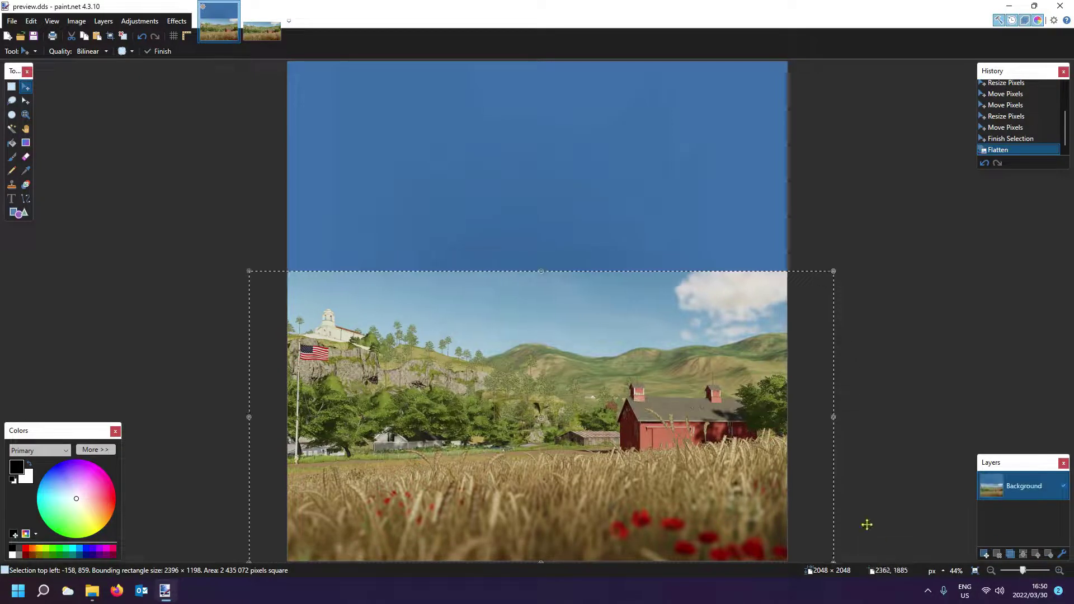
Relaunch Farming Simulator 22 through Steam and skip the intro video.
{"action": "left_click", "coordinate": [928, 591]}
{"action": "right_click", "coordinate": [927, 538]}
{"action": "left_click", "coordinate": [991, 375]}
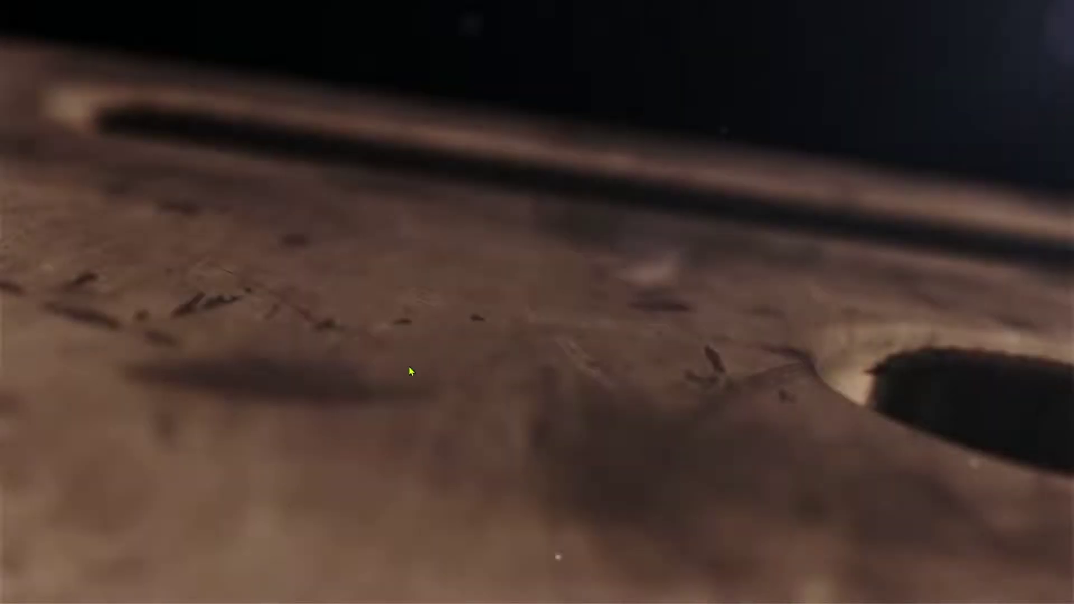
{"action": "left_click", "coordinate": [413, 372]}
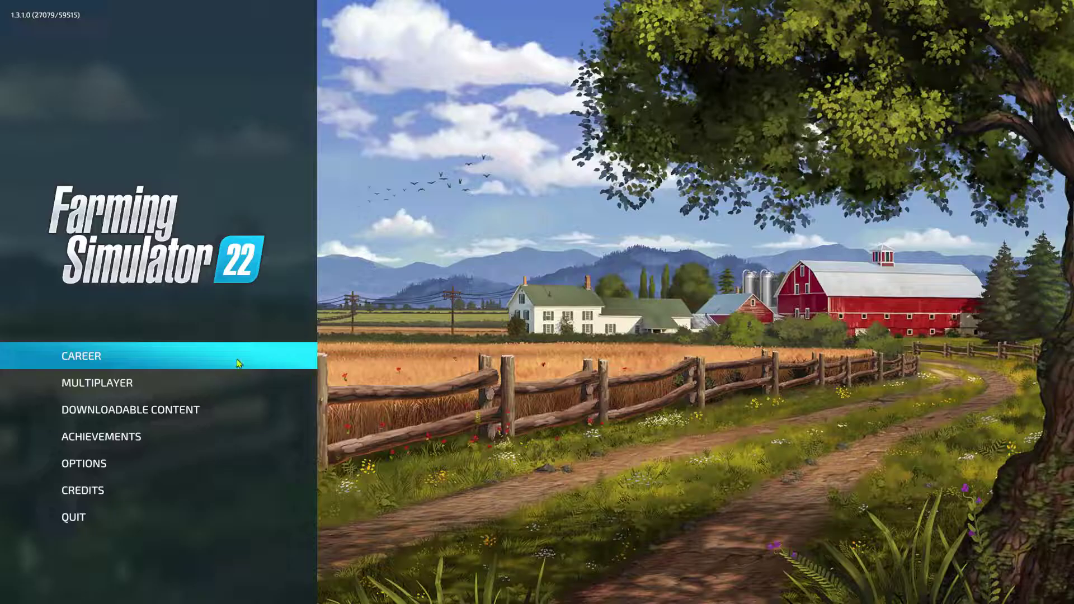
Start a New Farmer career in an empty slot, examine TestMap's enlarged preview in the map selection, and back out.
{"action": "left_click", "coordinate": [181, 367]}
{"action": "left_click", "coordinate": [324, 369]}
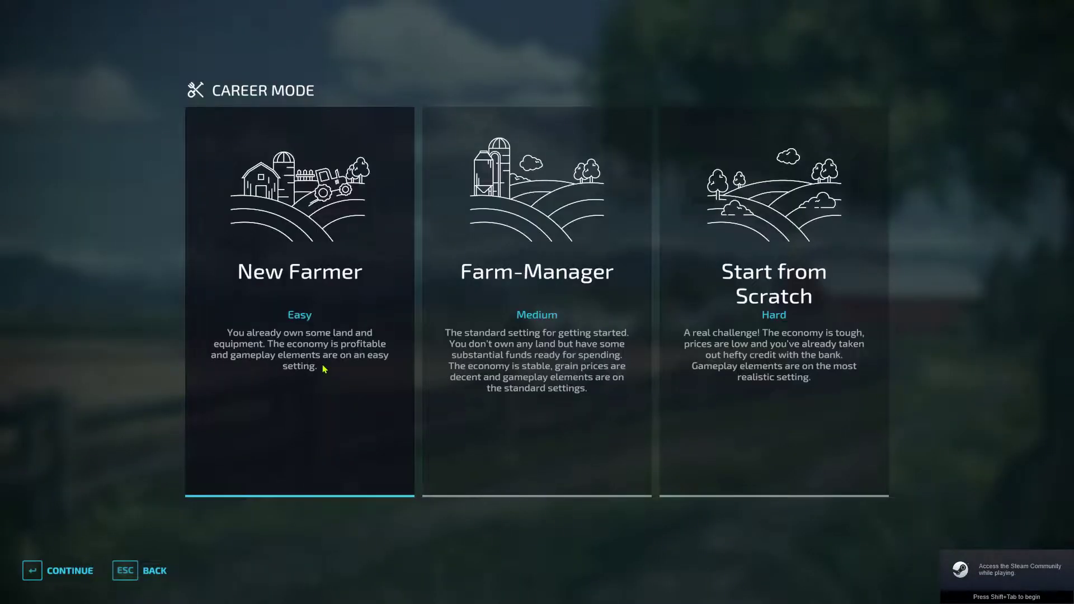
{"action": "left_click", "coordinate": [323, 368]}
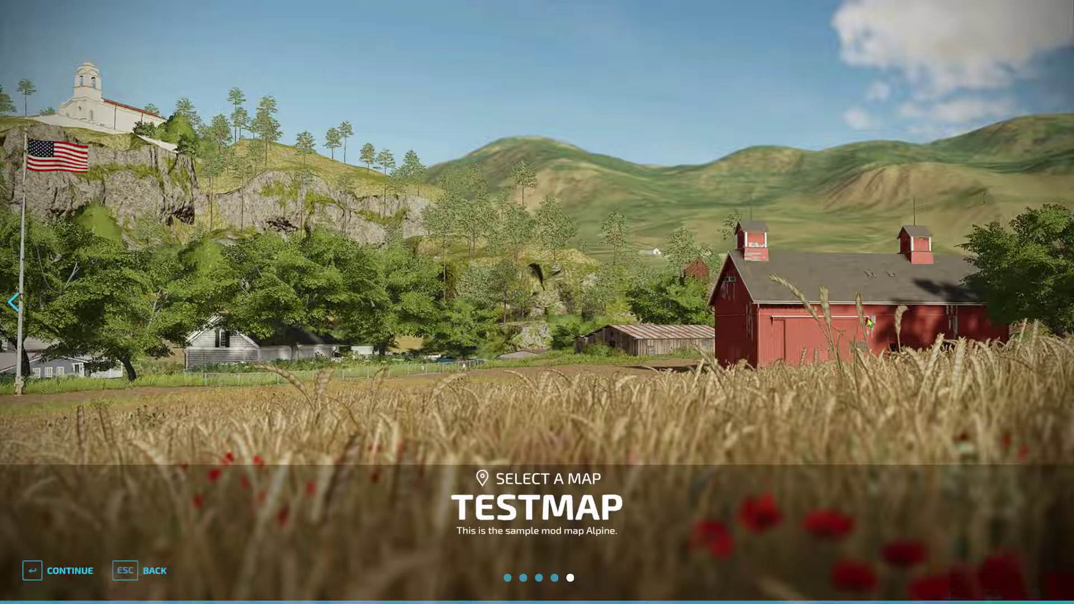
{"action": "key", "text": "Escape"}
{"action": "key", "text": "Escape"}
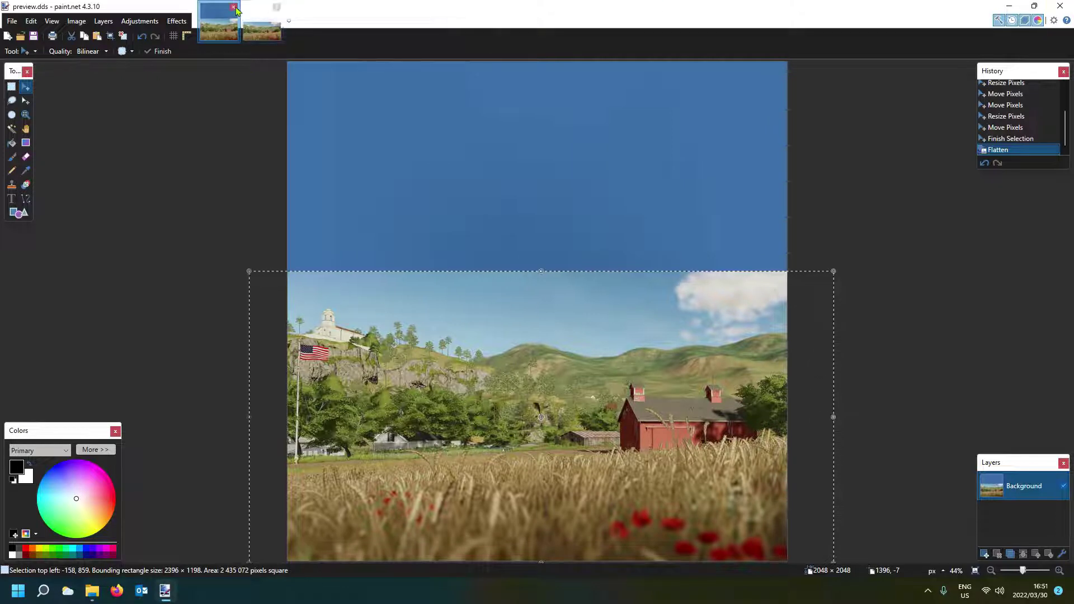
Close the open images, reopen mapUS_preview.dds from the mapUS folder to view it, and get back to the folder.
{"action": "left_click", "coordinate": [1059, 8]}
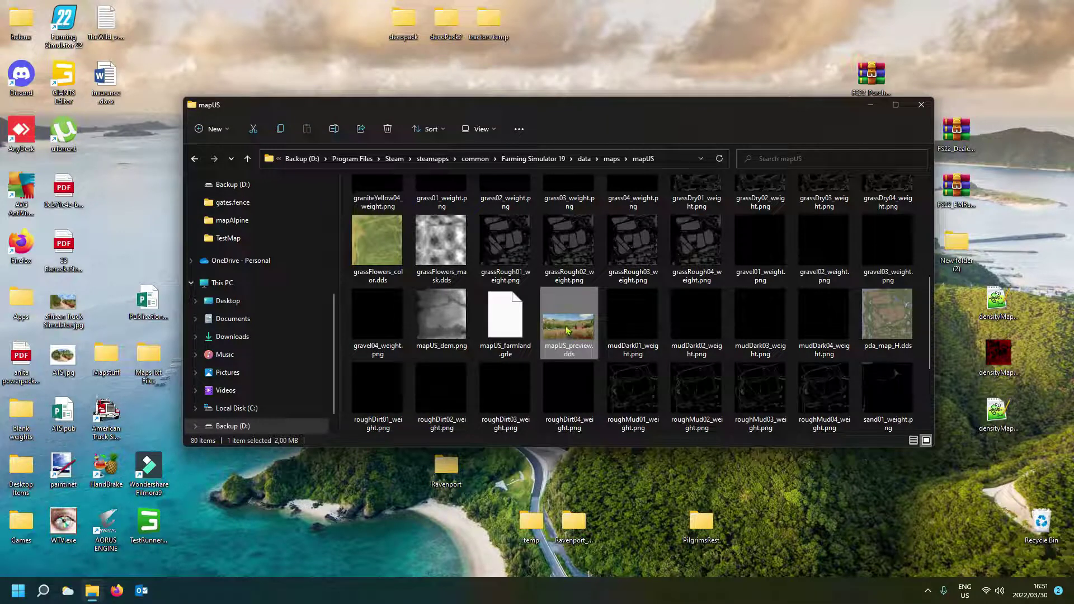
{"action": "double_click", "coordinate": [560, 347]}
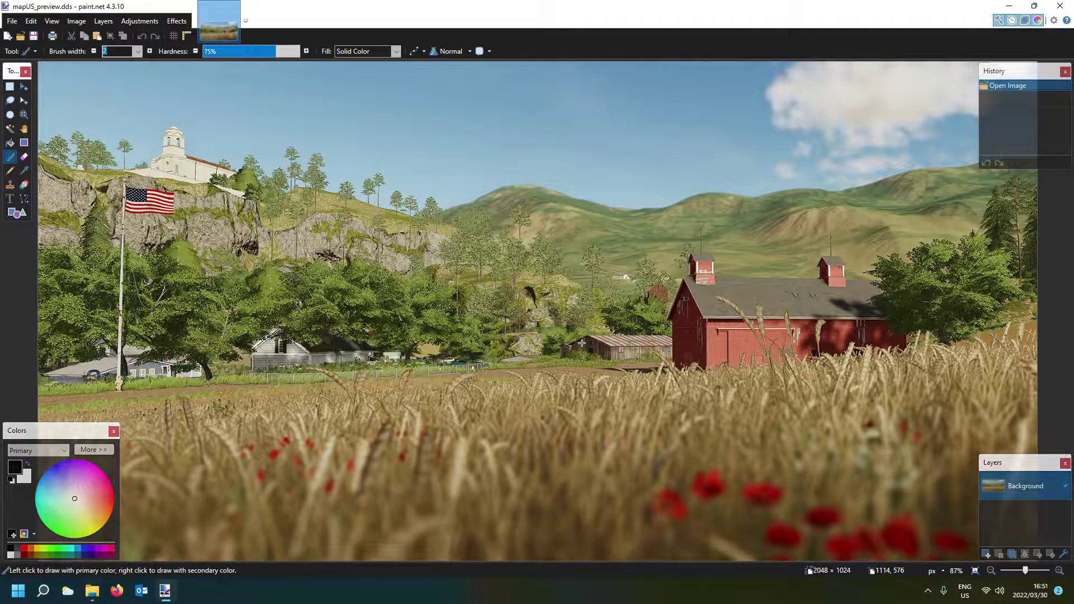
{"action": "left_click", "coordinate": [1011, 8]}
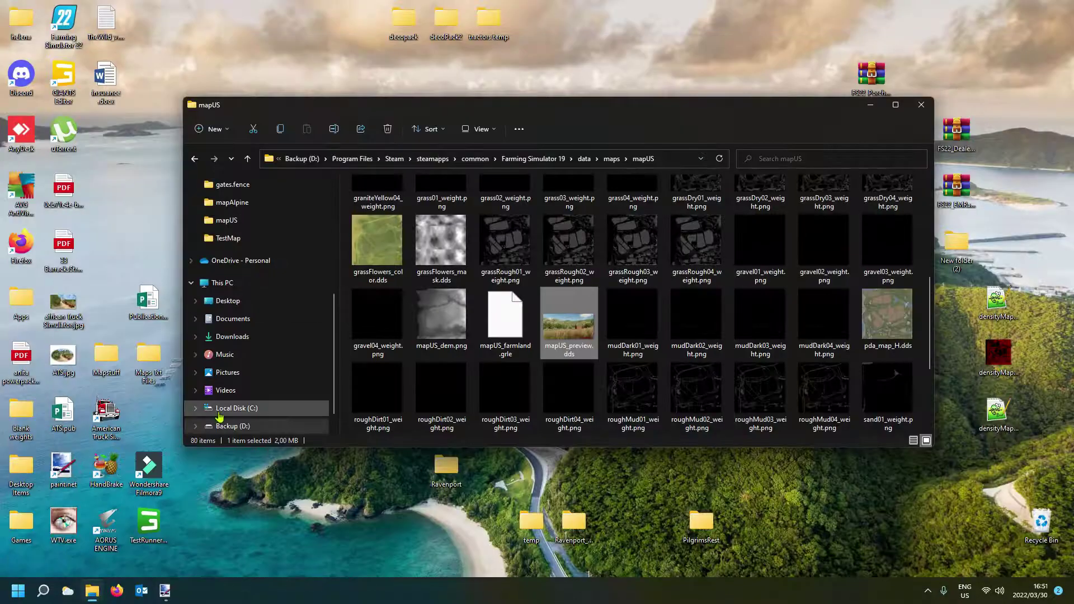
Open mapUS_preview.dds with WTV to inspect its compression format, size and mip maps, and close the viewer.
{"action": "left_click", "coordinate": [64, 525]}
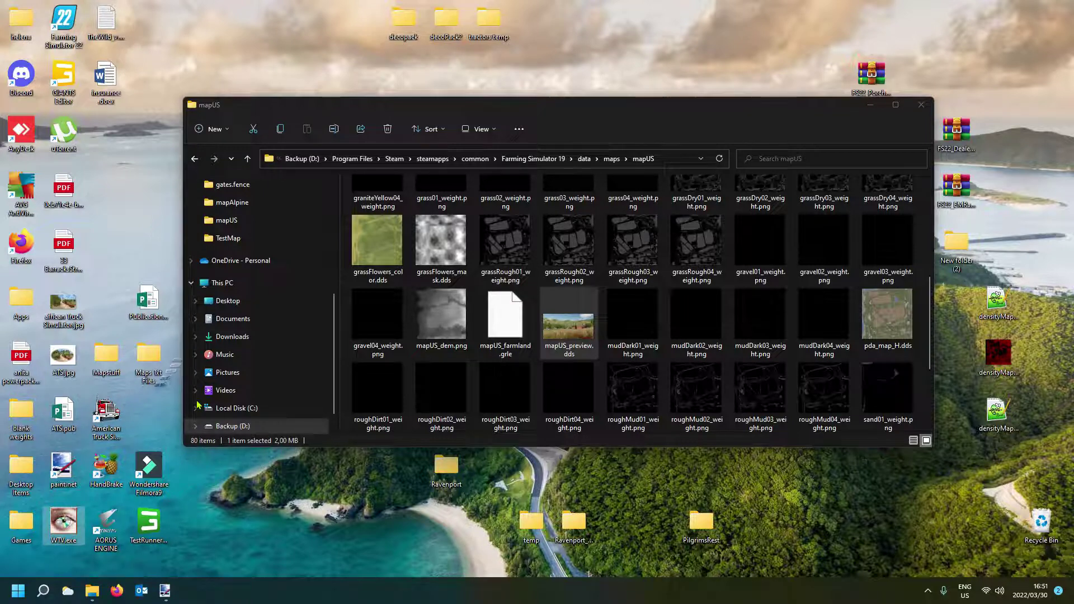
{"action": "mouse_move", "coordinate": [69, 525]}
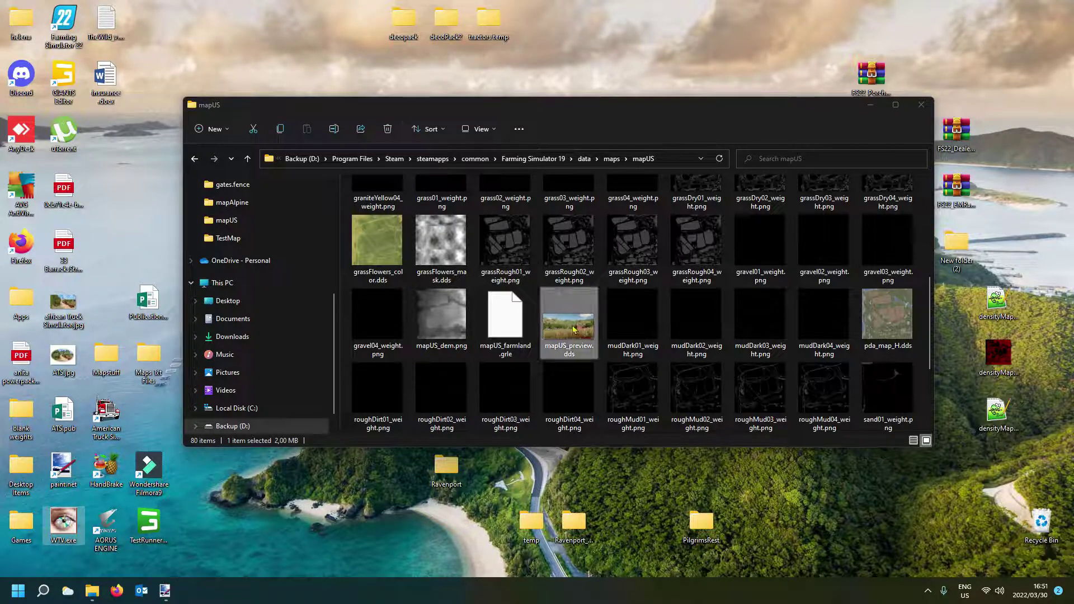
{"action": "scroll", "coordinate": [571, 329], "scroll_direction": "down", "scroll_amount": 5}
{"action": "scroll", "coordinate": [560, 325], "scroll_direction": "up", "scroll_amount": 4}
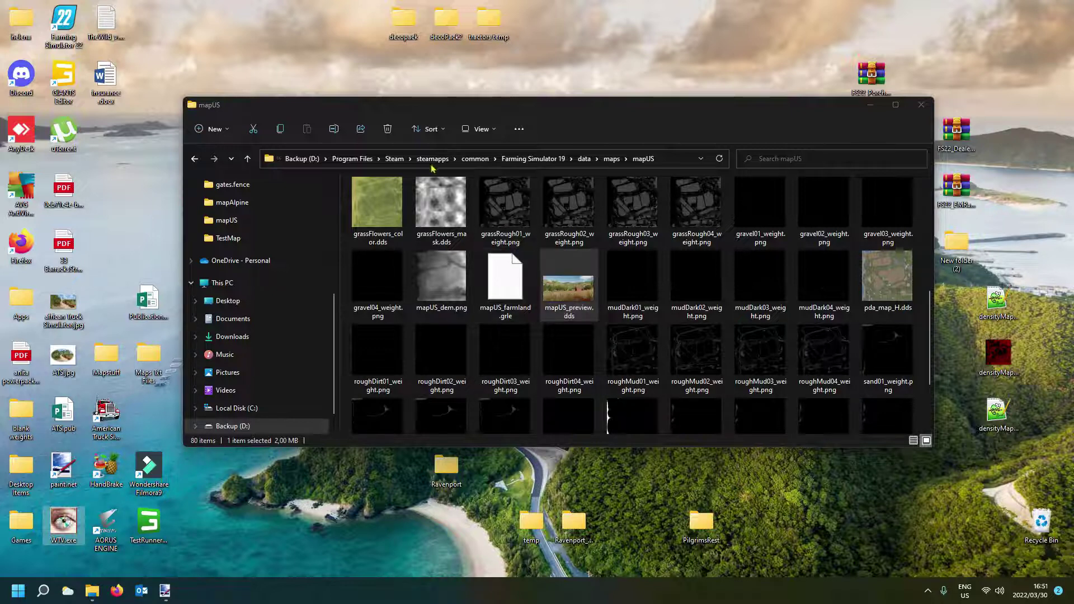
{"action": "left_click_drag", "start_coordinate": [569, 296], "coordinate": [64, 520]}
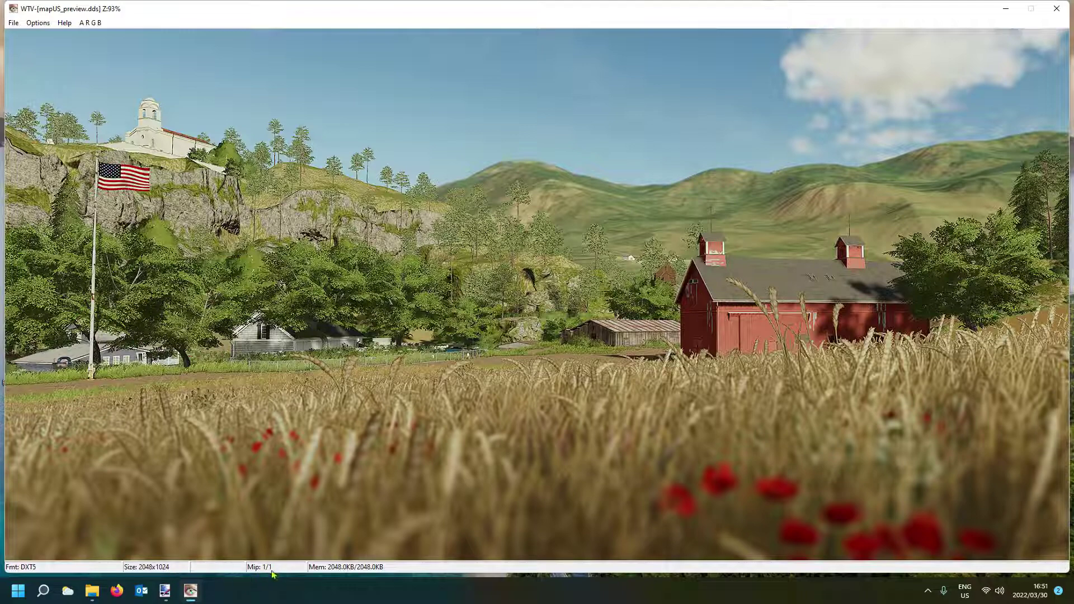
{"action": "left_click", "coordinate": [1056, 9]}
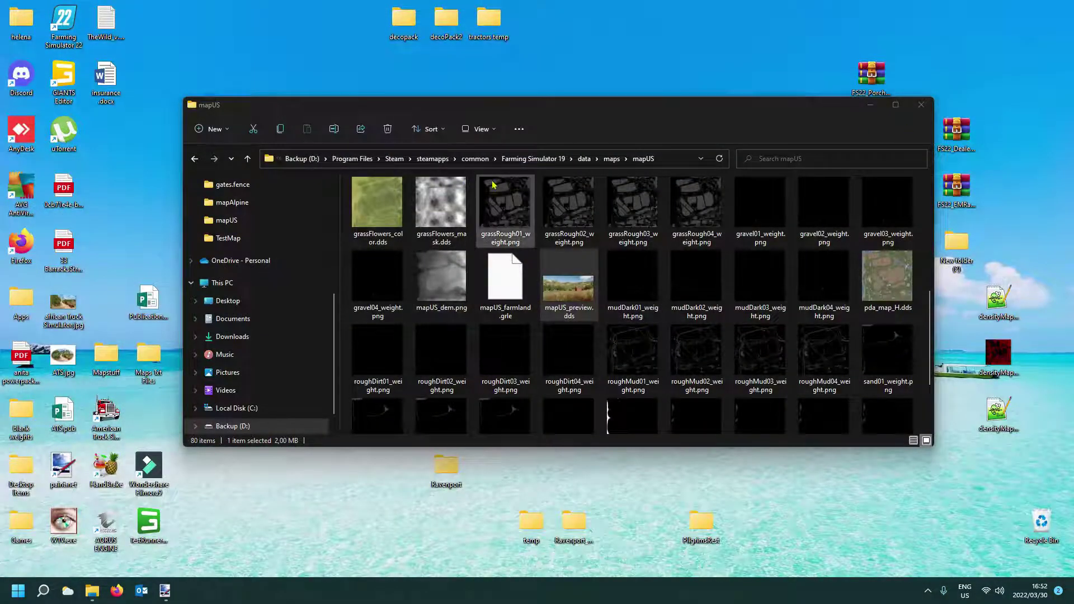
Switch to the open mapUS_preview.dds in paint.net and close the program.
{"action": "scroll", "coordinate": [250, 291], "scroll_direction": "up", "scroll_amount": 2}
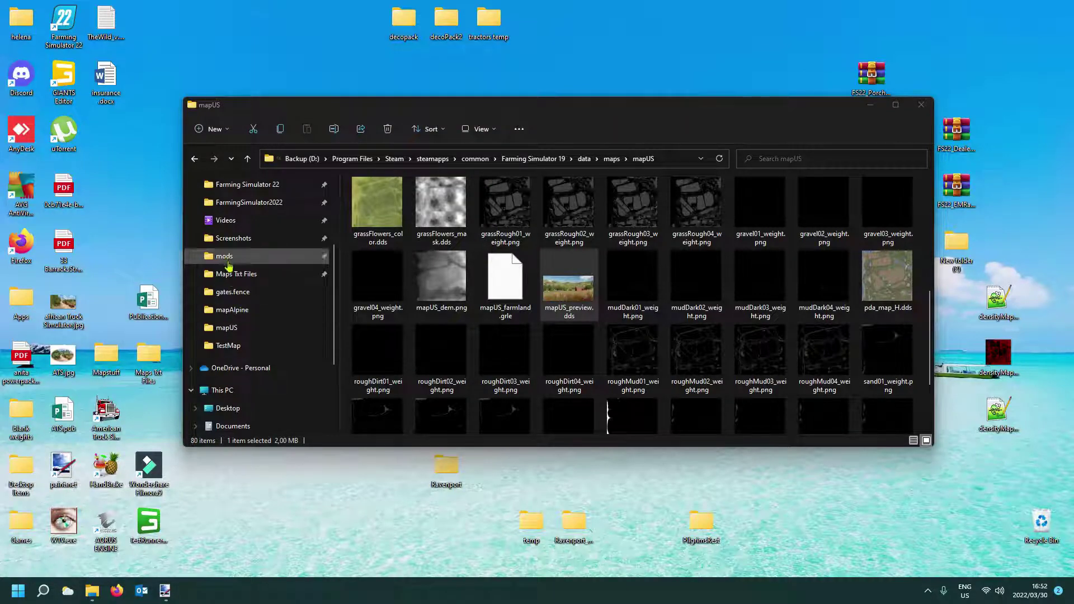
{"action": "left_click", "coordinate": [165, 590]}
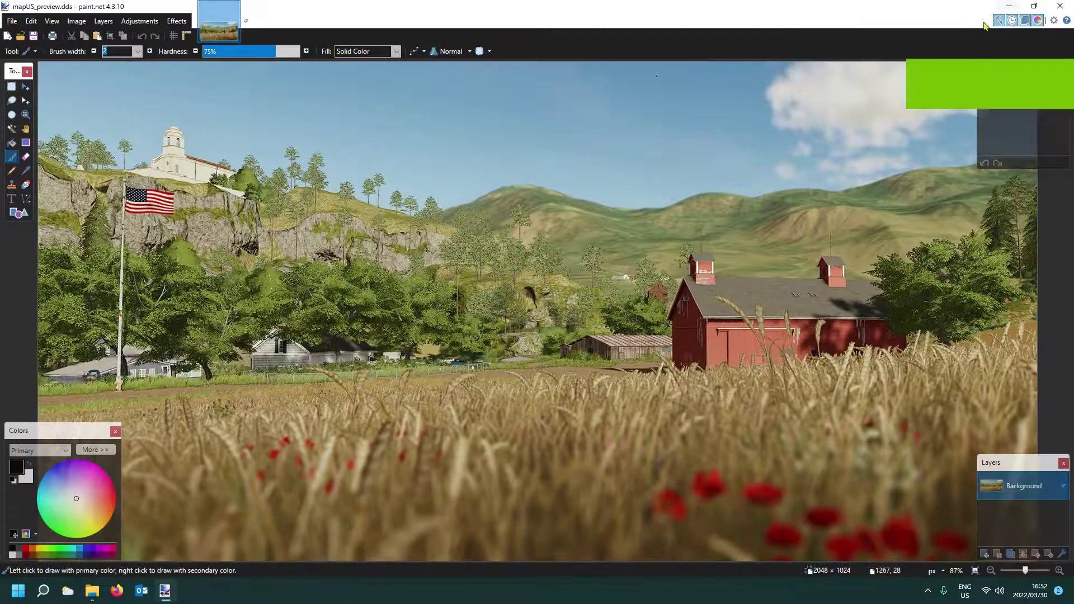
{"action": "key", "text": "alt+F4"}
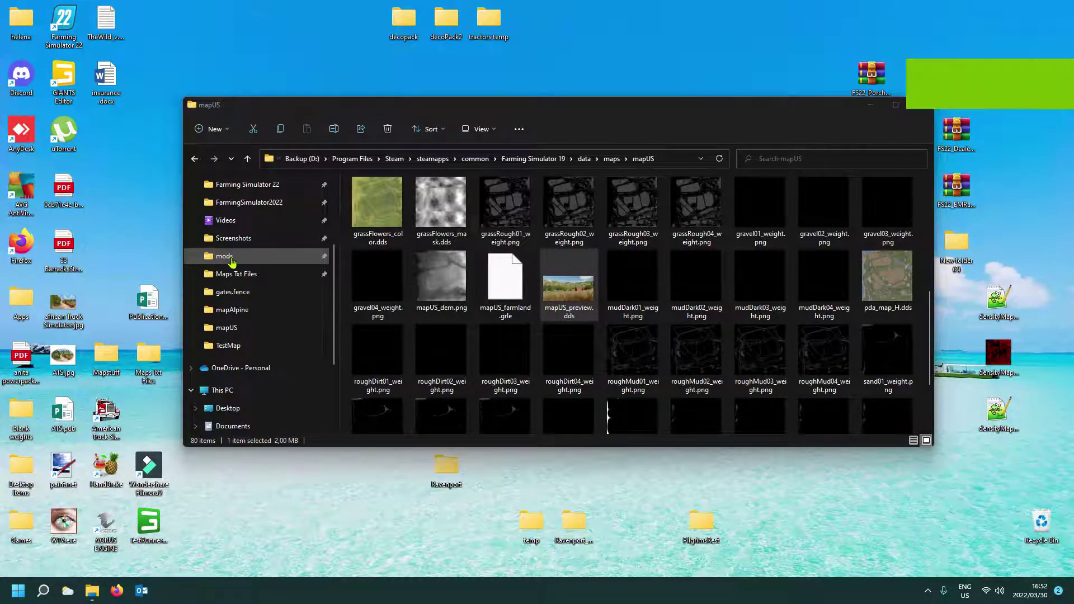
Open preview.dds from the TestMap mod folder in paint.net, and return to the folder.
{"action": "left_click", "coordinate": [227, 257]}
{"action": "double_click", "coordinate": [397, 216]}
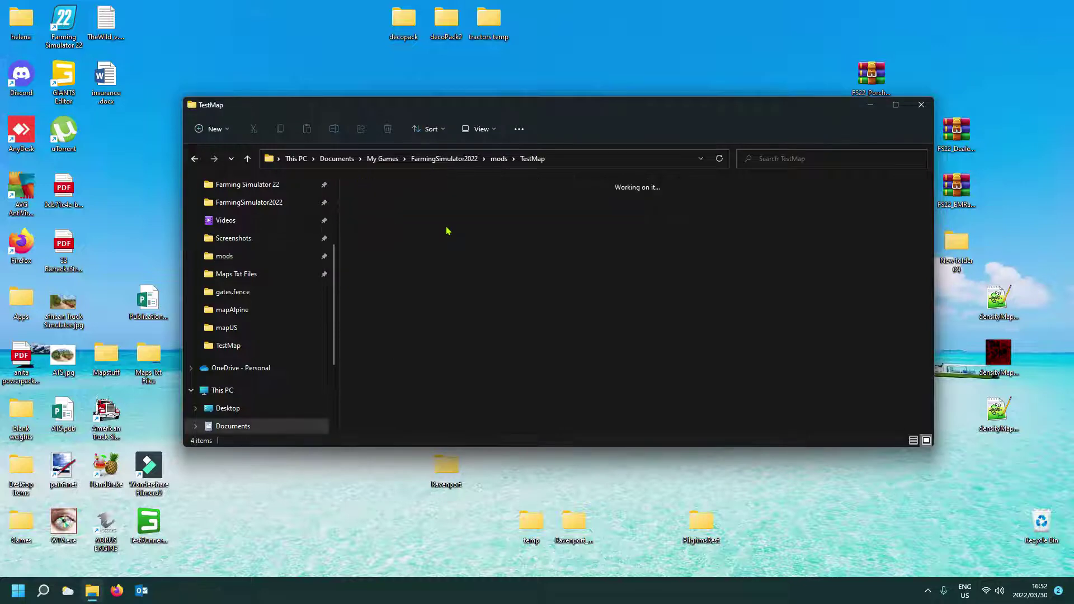
{"action": "left_click", "coordinate": [584, 213]}
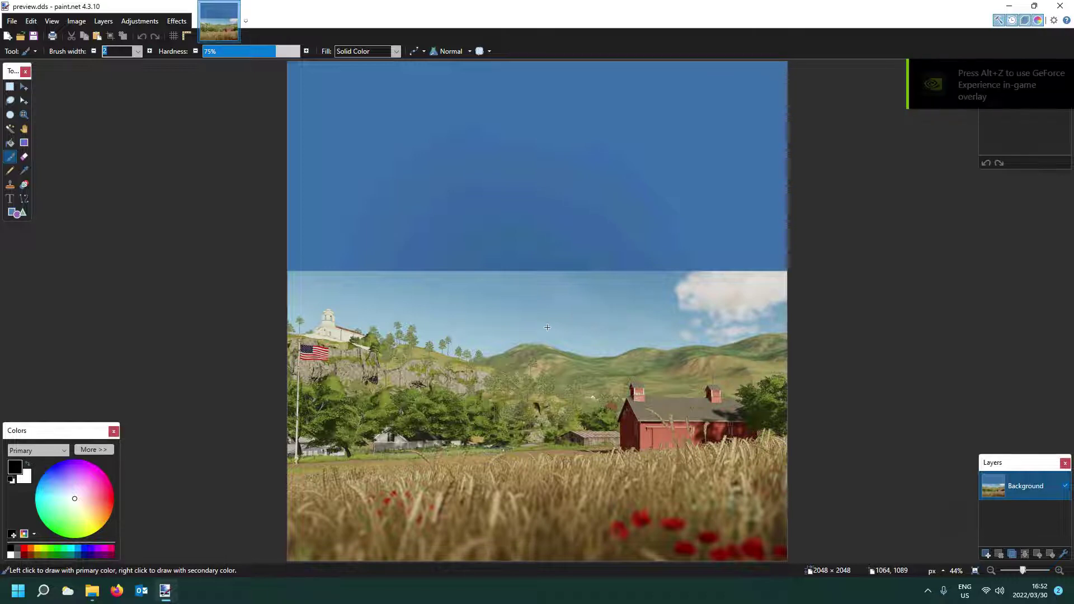
{"action": "key", "text": "alt+F4"}
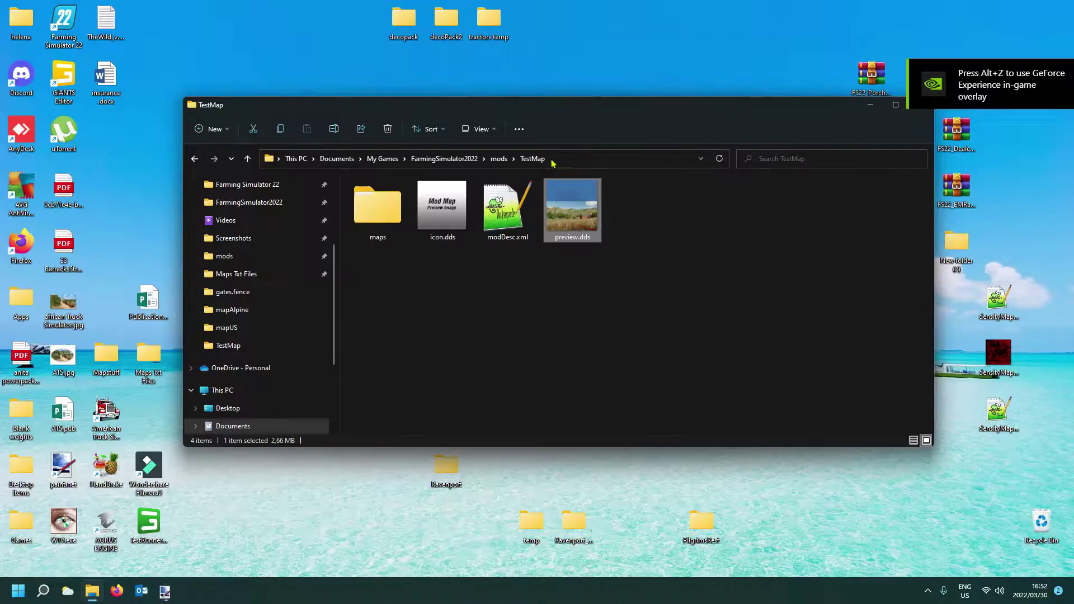
Open icon.dds with WTV to inspect its compression format, size and mip maps, and close the viewer.
{"action": "left_click", "coordinate": [440, 225]}
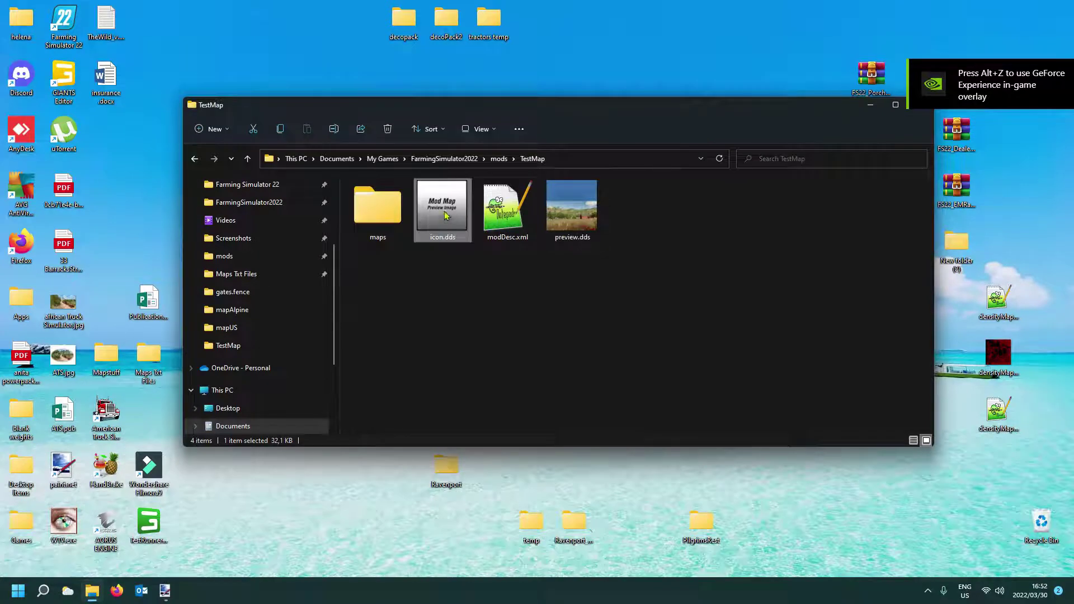
{"action": "left_click_drag", "start_coordinate": [445, 216], "coordinate": [60, 523]}
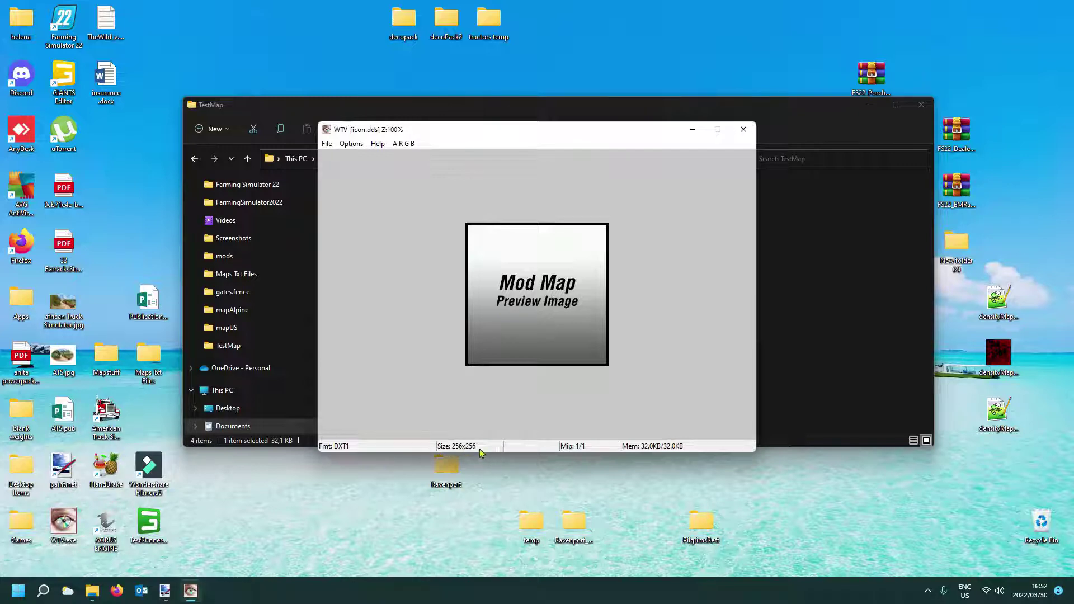
{"action": "left_click", "coordinate": [742, 129]}
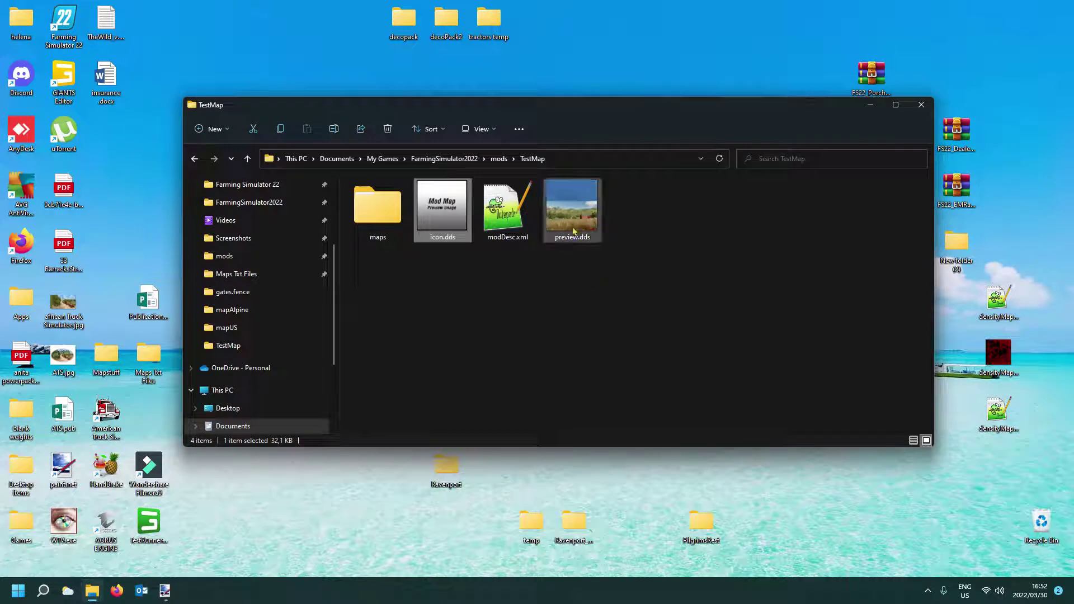
Open icon.dds in paint.net alongside preview.dds, and switch back to preview.dds with the Rectangle Select tool active.
{"action": "double_click", "coordinate": [430, 216]}
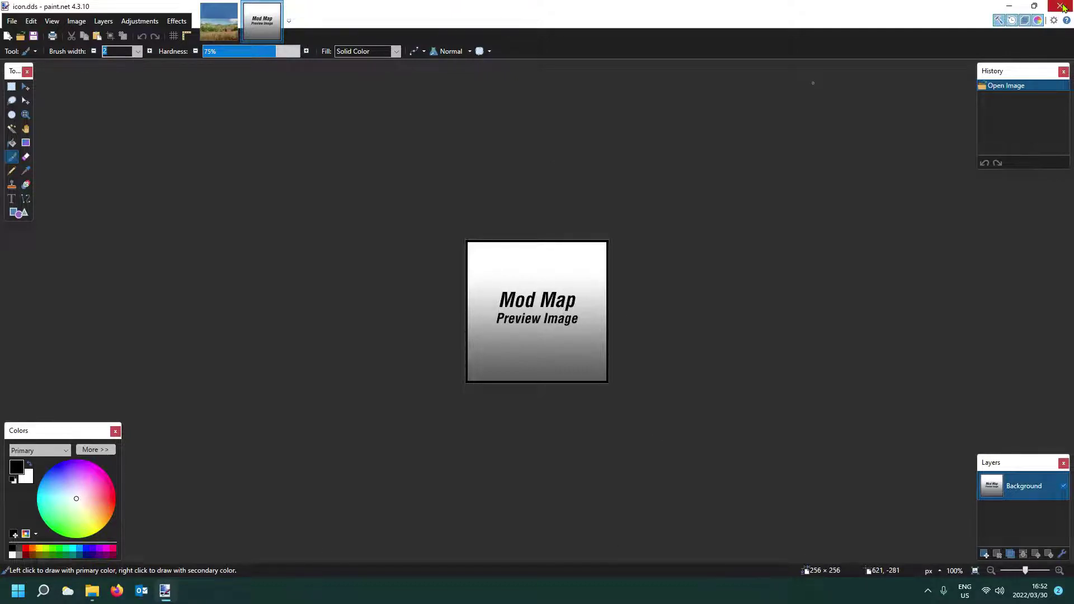
{"action": "left_click", "coordinate": [220, 22]}
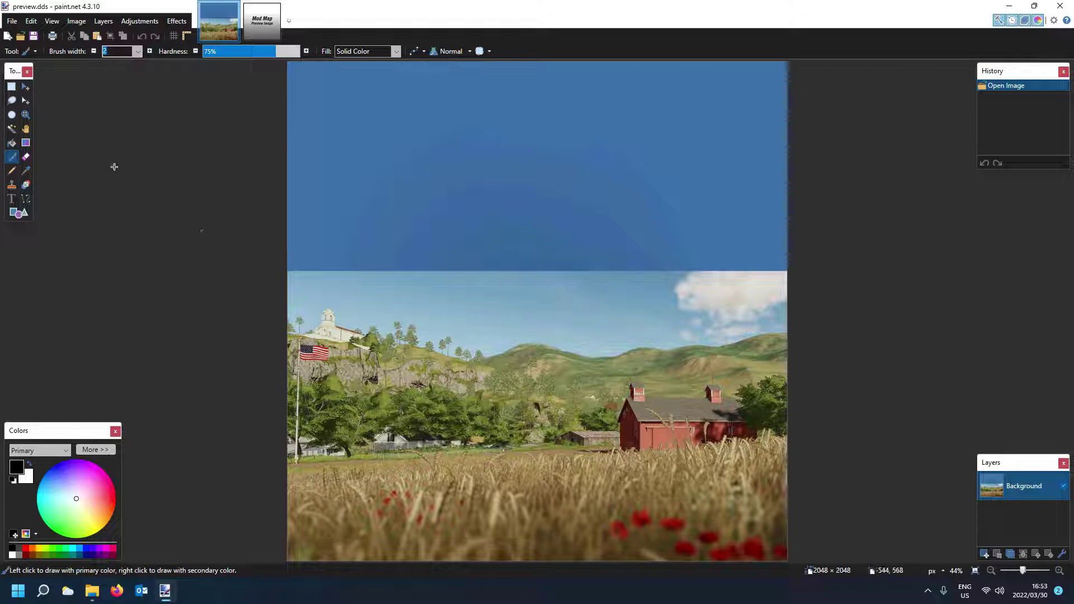
{"action": "left_click", "coordinate": [12, 88]}
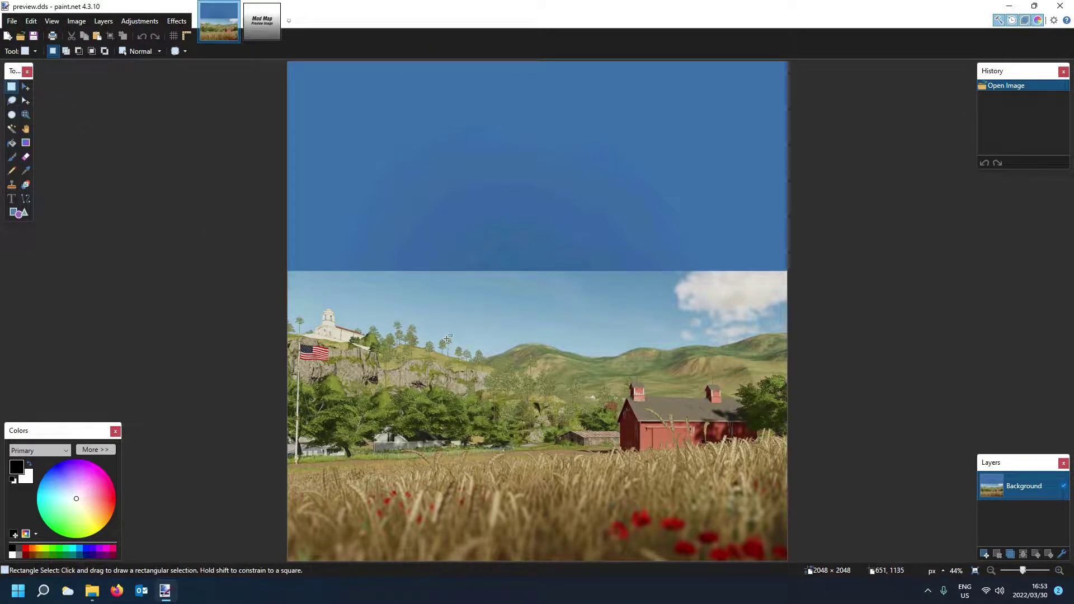
{"action": "left_click_drag", "start_coordinate": [406, 276], "coordinate": [741, 536]}
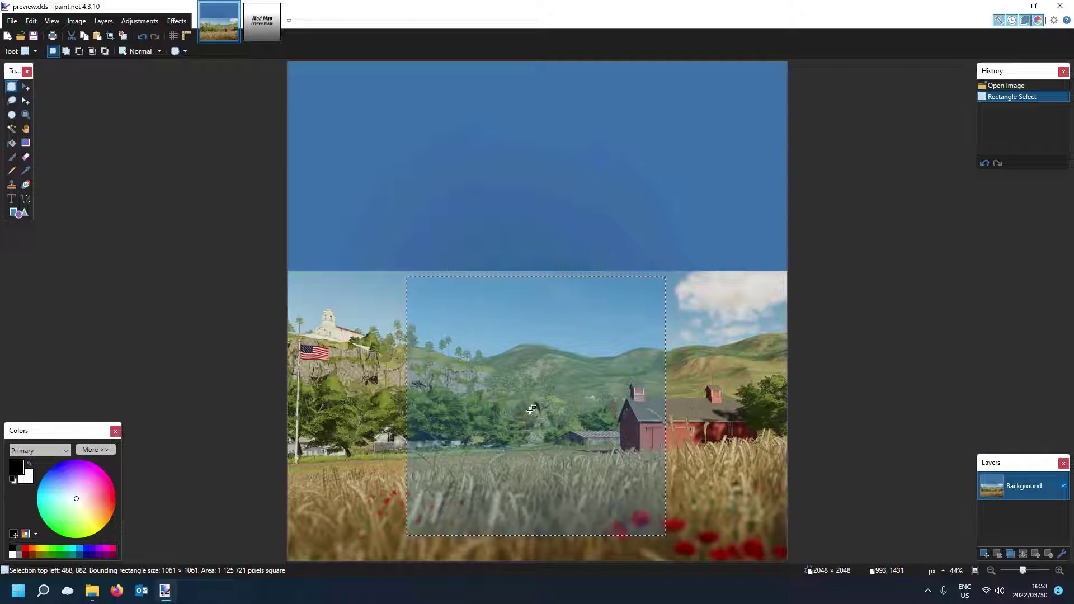
{"action": "left_click_drag", "start_coordinate": [529, 410], "coordinate": [550, 411]}
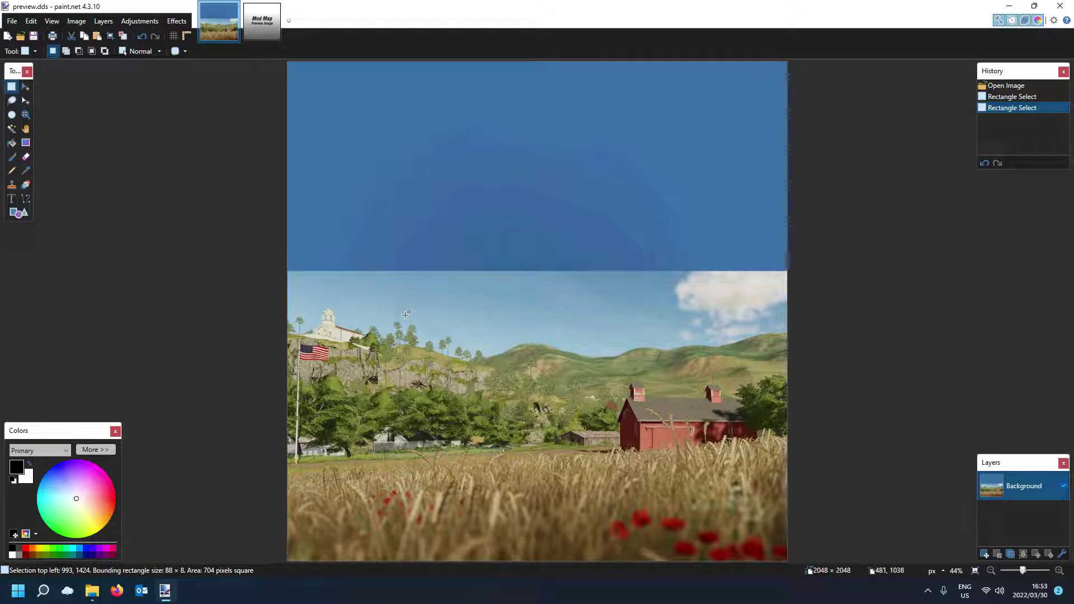
{"action": "left_click_drag", "start_coordinate": [403, 315], "coordinate": [789, 568]}
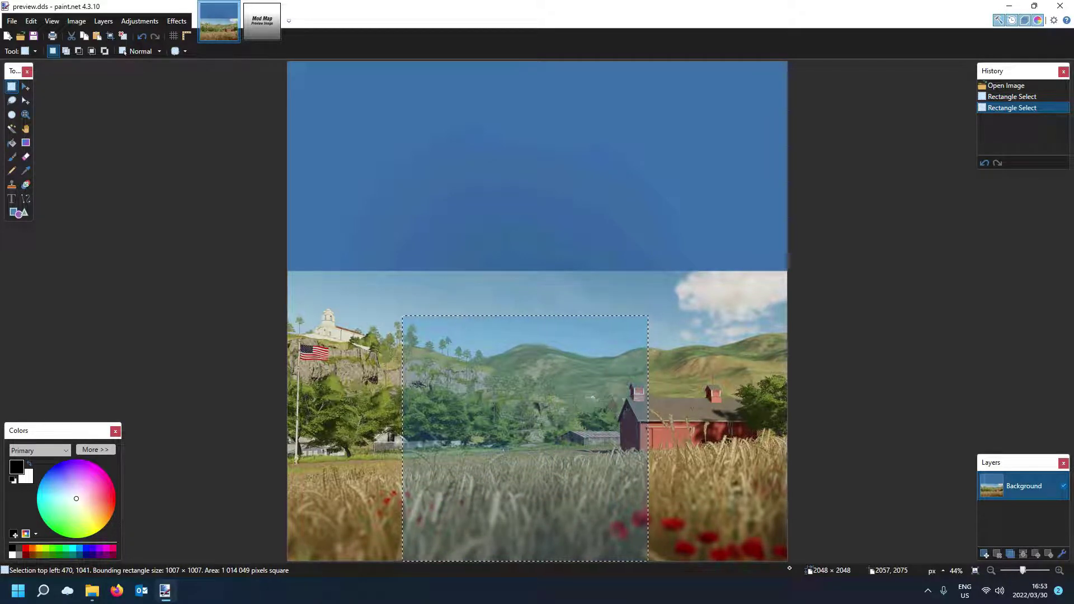
{"action": "left_click_drag", "start_coordinate": [789, 569], "coordinate": [789, 568]}
{"action": "left_click", "coordinate": [680, 455]}
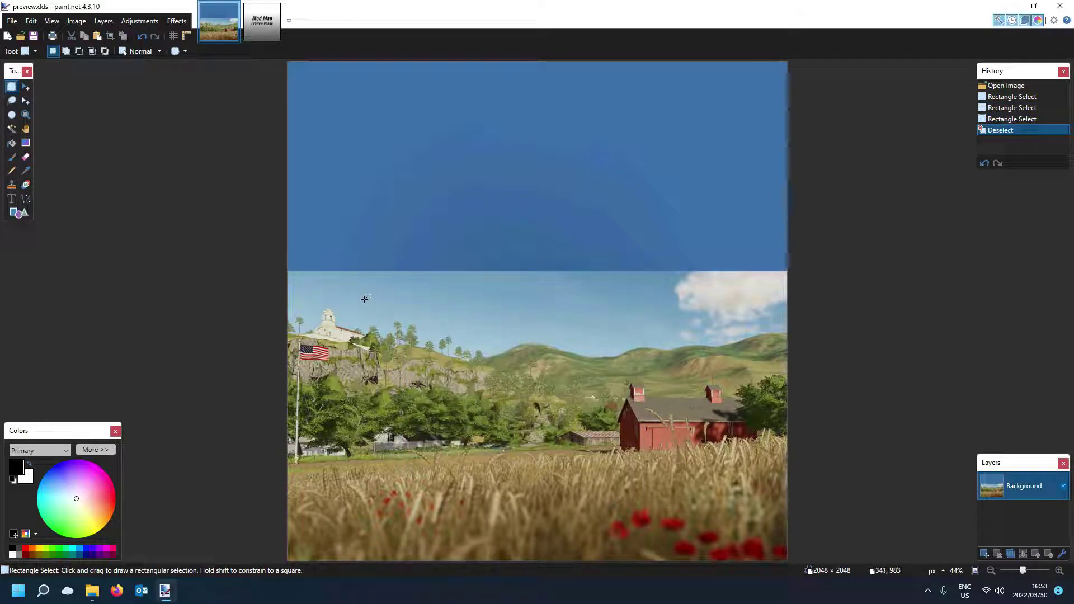
{"action": "left_click_drag", "start_coordinate": [364, 298], "coordinate": [640, 505]}
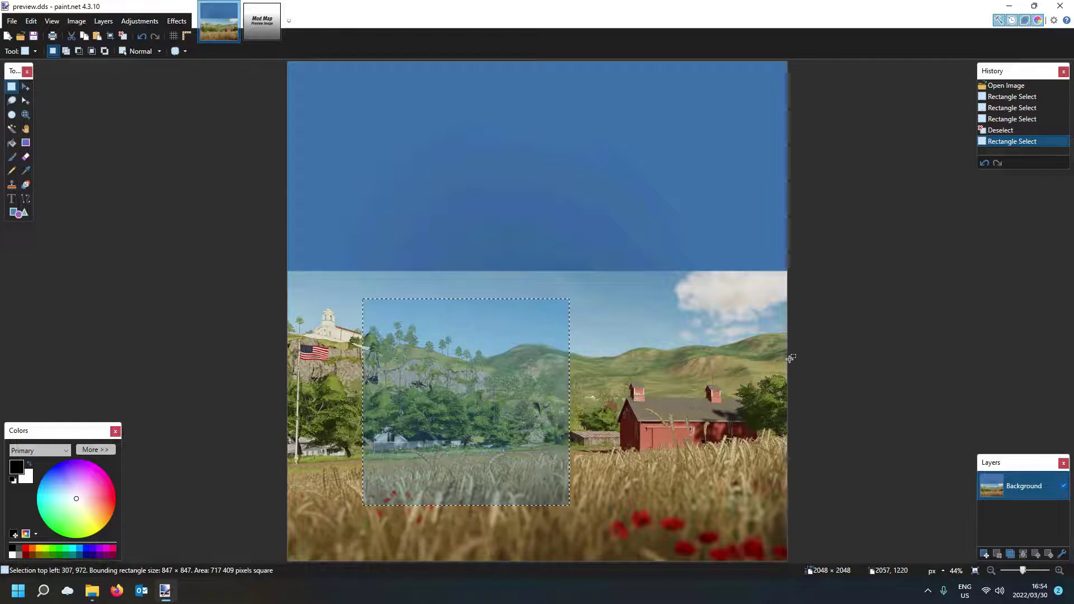
{"action": "left_click", "coordinate": [792, 353]}
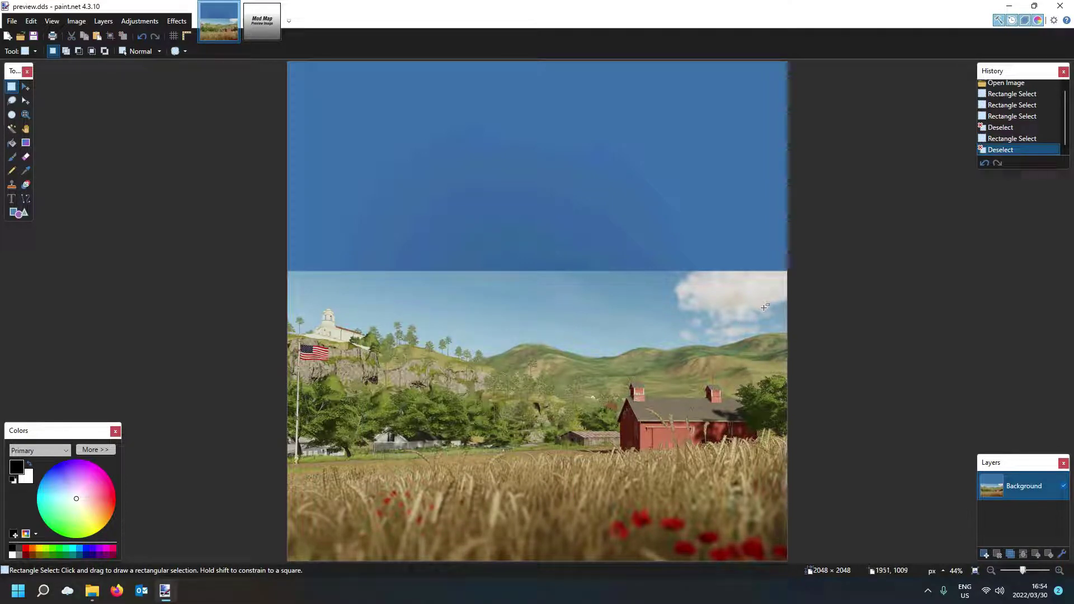
Select a square area of about 1042 × 1042 pixels around the red barn in preview.dds.
{"action": "left_click_drag", "start_coordinate": [761, 307], "coordinate": [407, 577]}
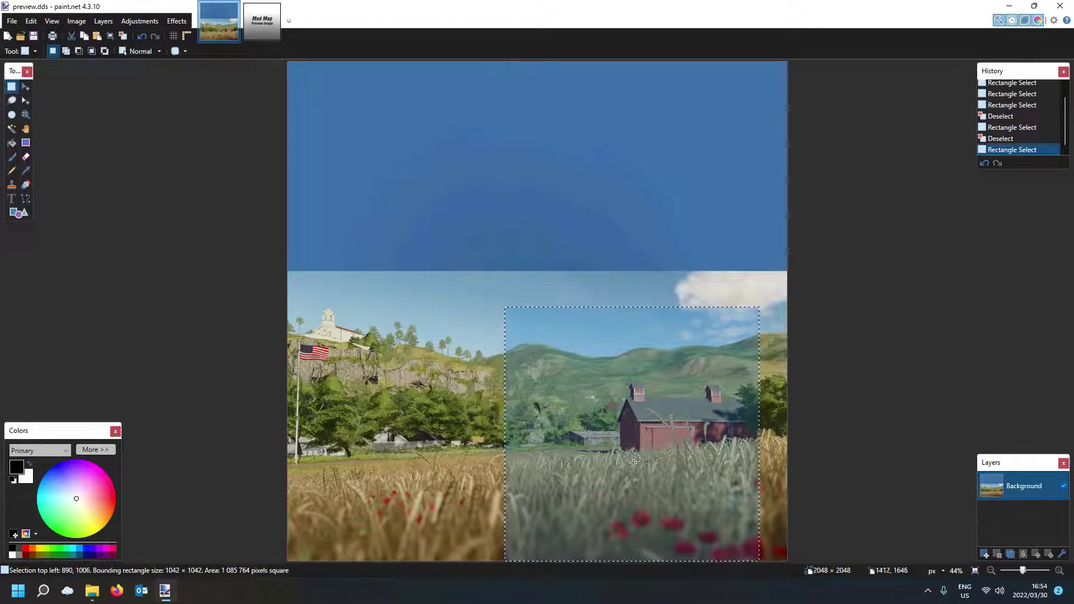
{"action": "left_click", "coordinate": [26, 87]}
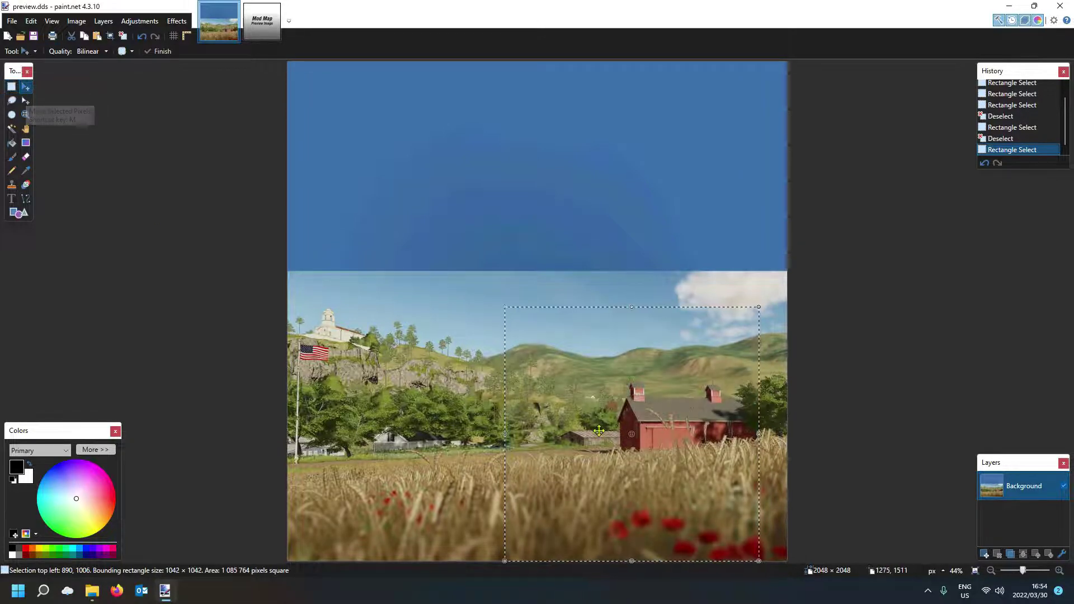
{"action": "left_click_drag", "start_coordinate": [632, 433], "coordinate": [601, 429]}
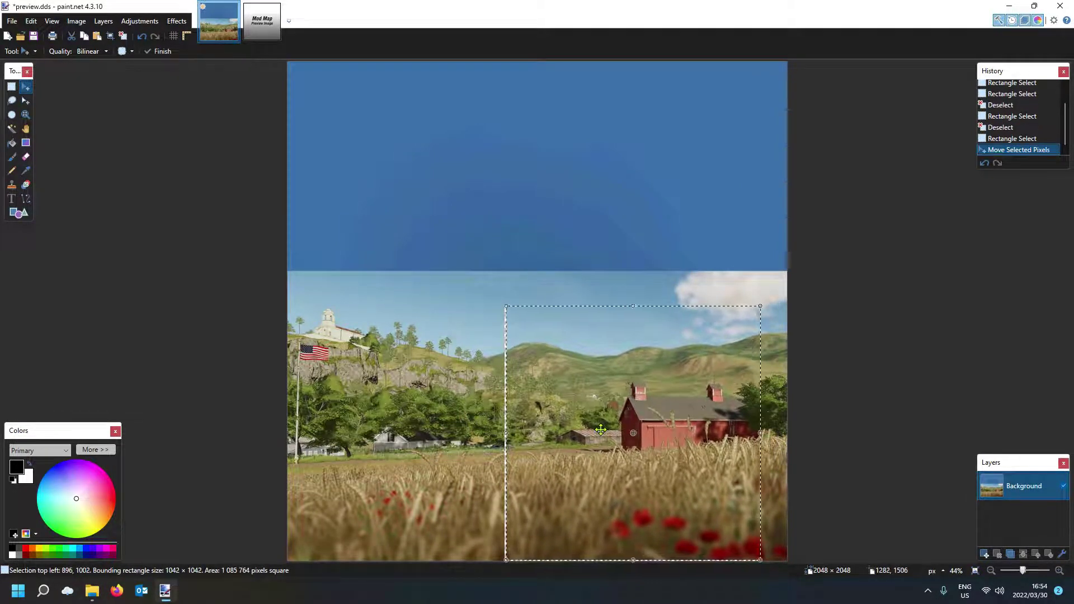
{"action": "key", "text": "ctrl+d"}
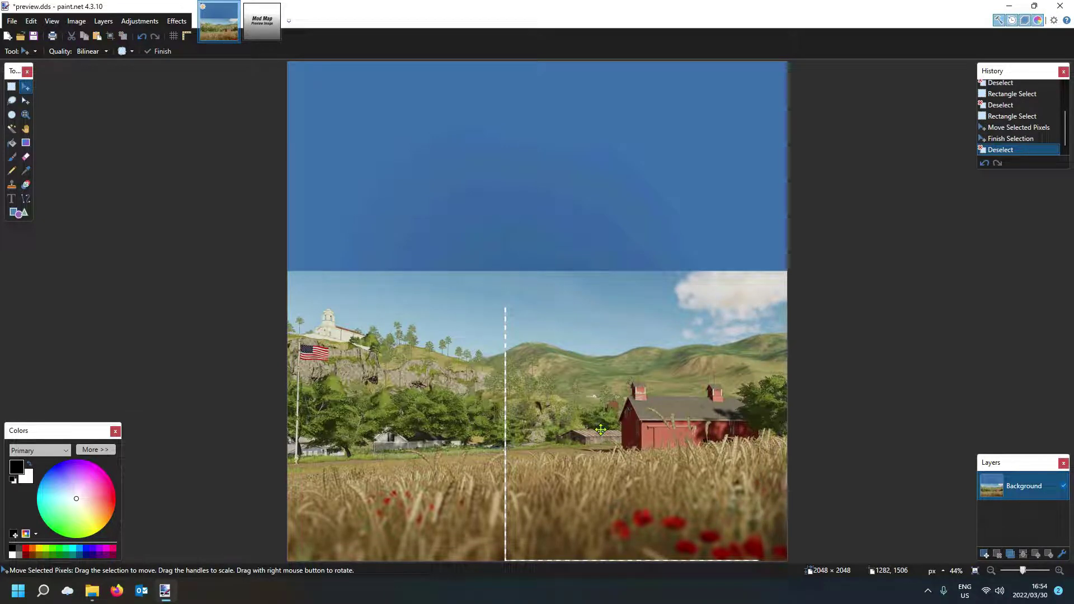
{"action": "key", "text": "ctrl+z"}
{"action": "key", "text": "ctrl+z"}
{"action": "key", "text": "ctrl+z"}
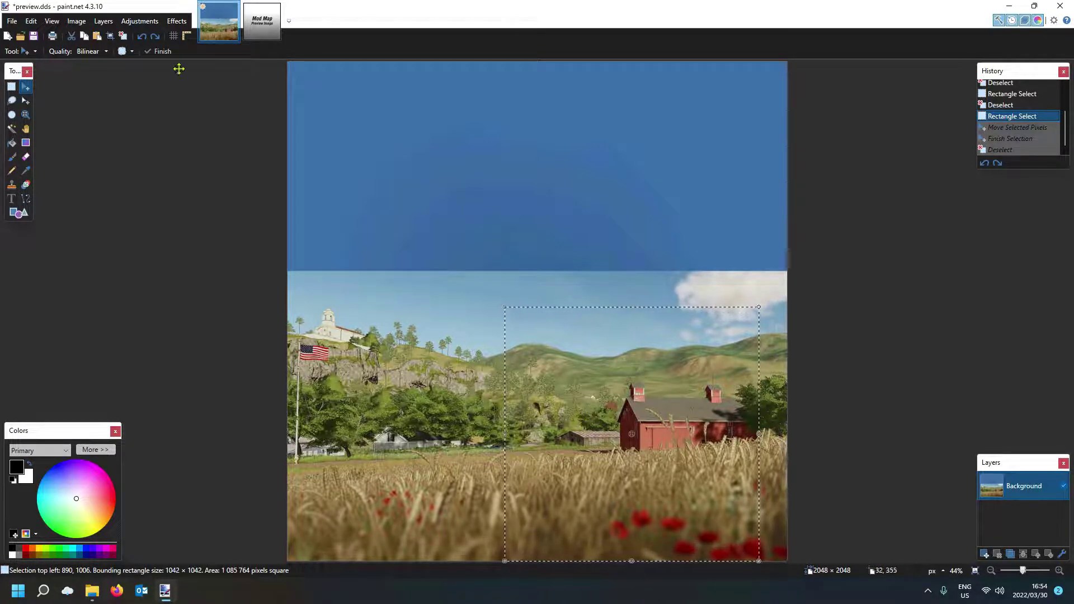
Paste the copied barn area into icon.dds keeping the canvas size, and move and scale it to fill the 256 × 256 canvas.
{"action": "left_click", "coordinate": [262, 31]}
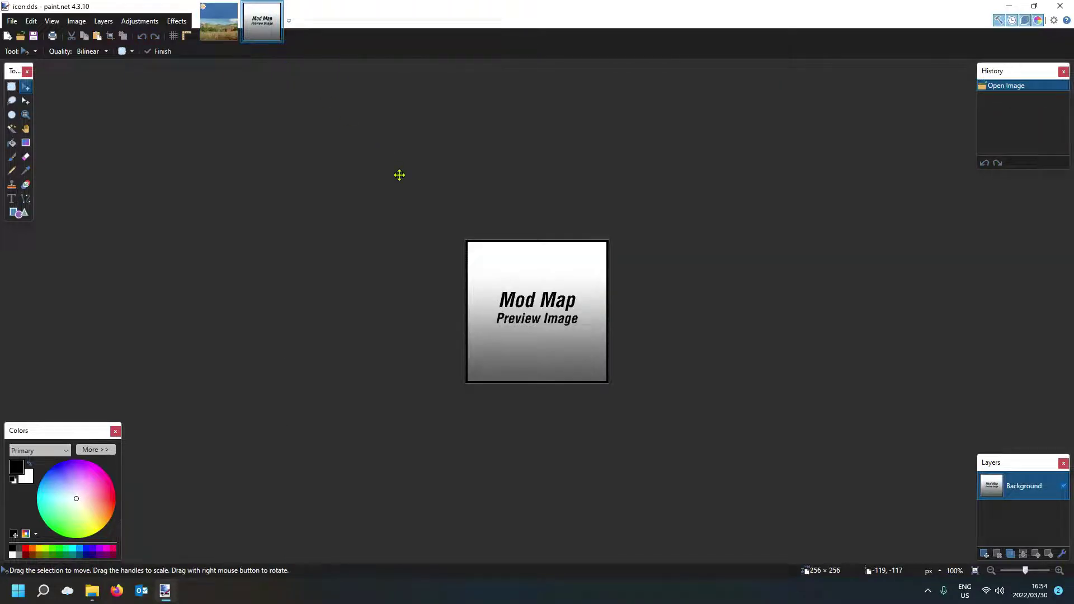
{"action": "key", "text": "ctrl+v"}
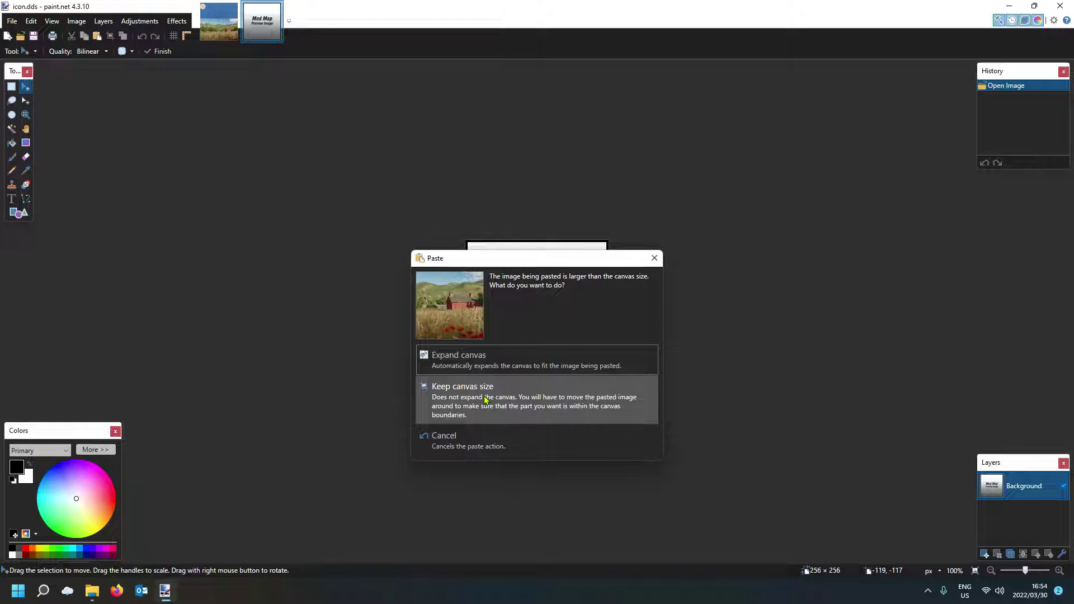
{"action": "left_click", "coordinate": [486, 398]}
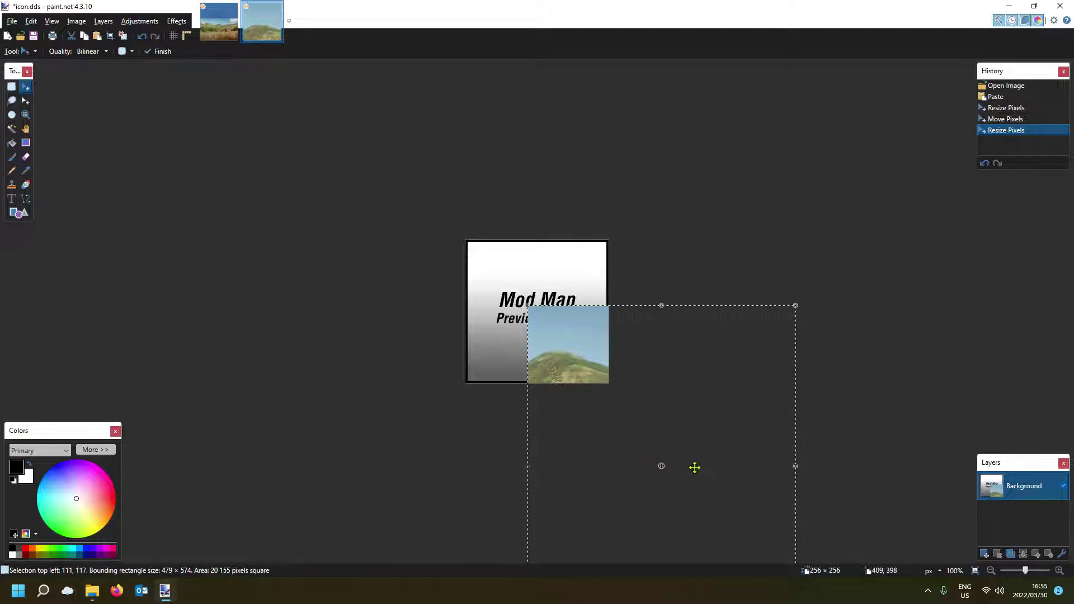
{"action": "left_click_drag", "start_coordinate": [693, 470], "coordinate": [631, 405]}
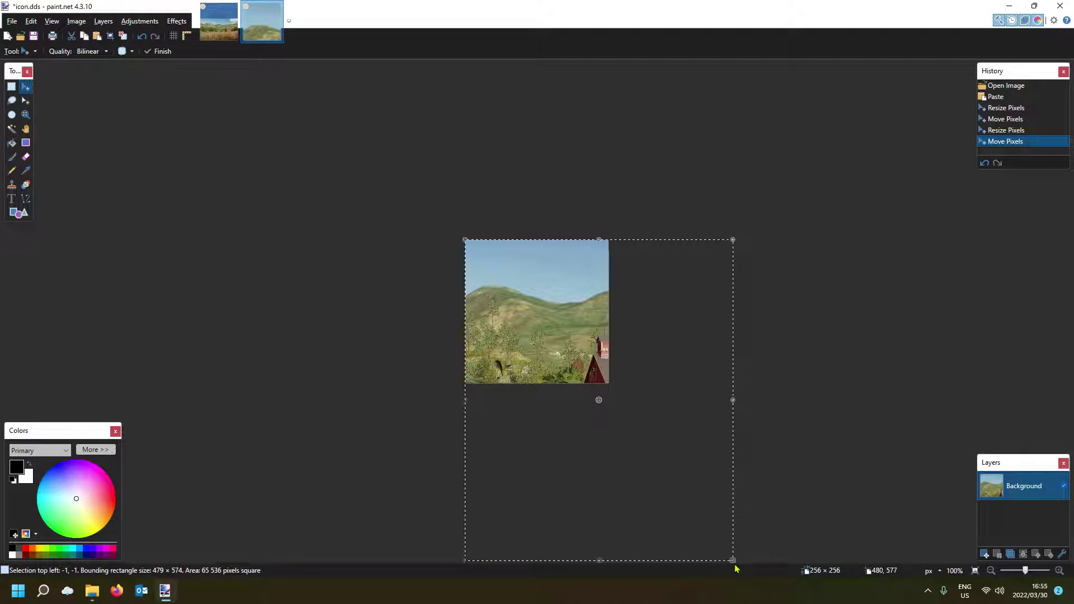
{"action": "left_click_drag", "start_coordinate": [733, 562], "coordinate": [610, 386]}
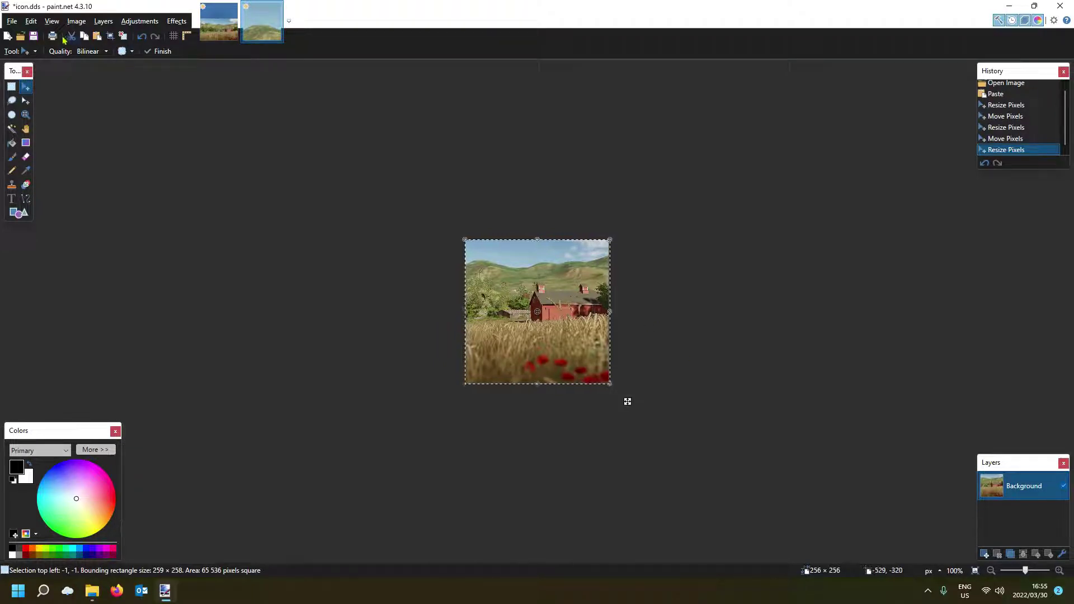
Save icon.dds as BC1 (Linear, DXT1) with generated mip maps, and close paint.net discarding the changes to preview.dds.
{"action": "left_click", "coordinate": [33, 35]}
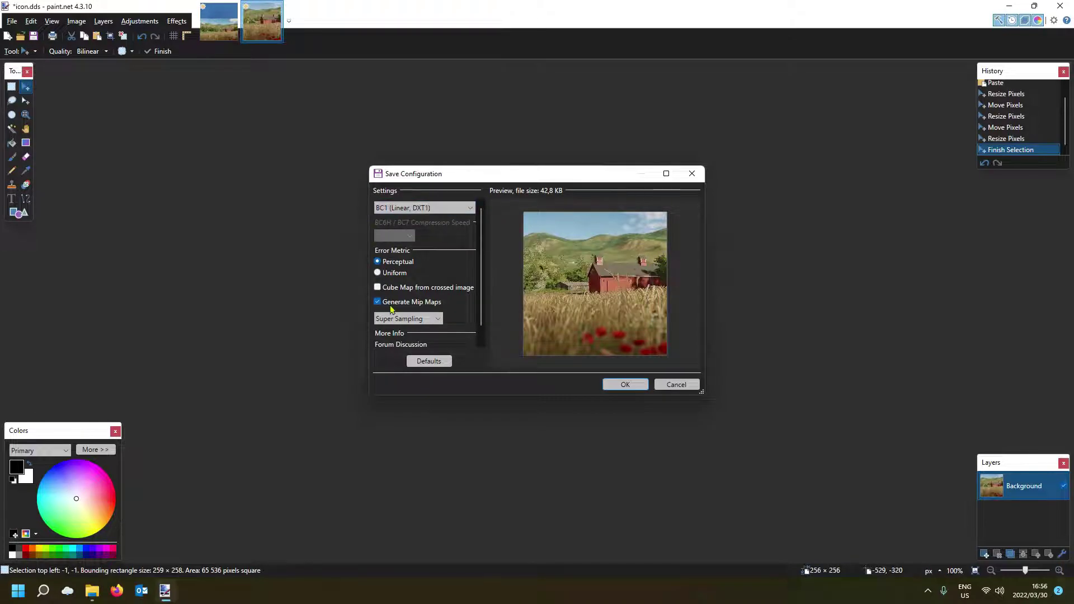
{"action": "left_click", "coordinate": [629, 387]}
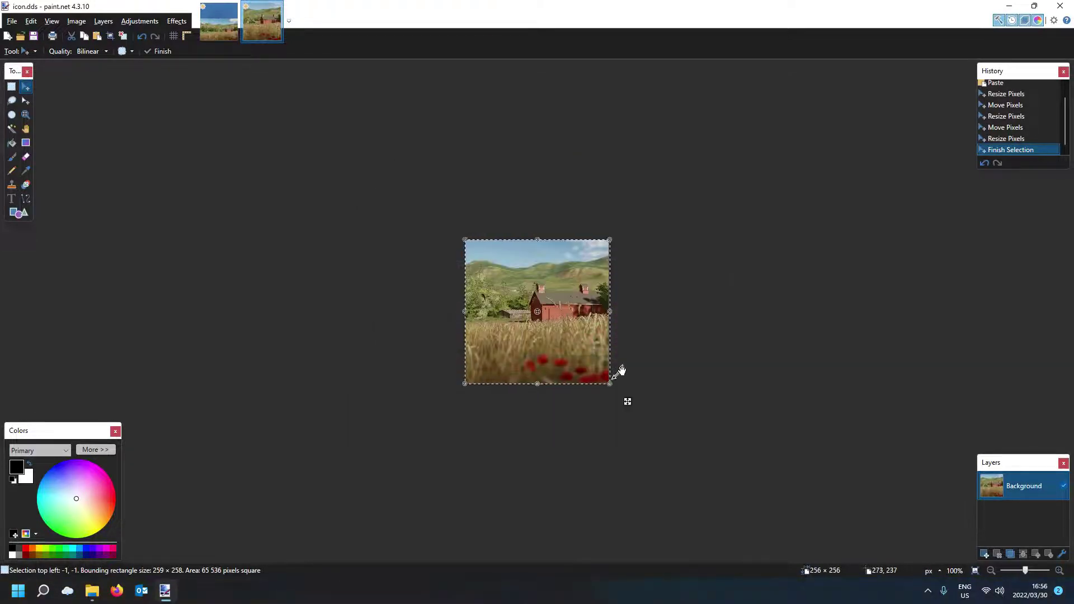
{"action": "key", "text": "alt+F4"}
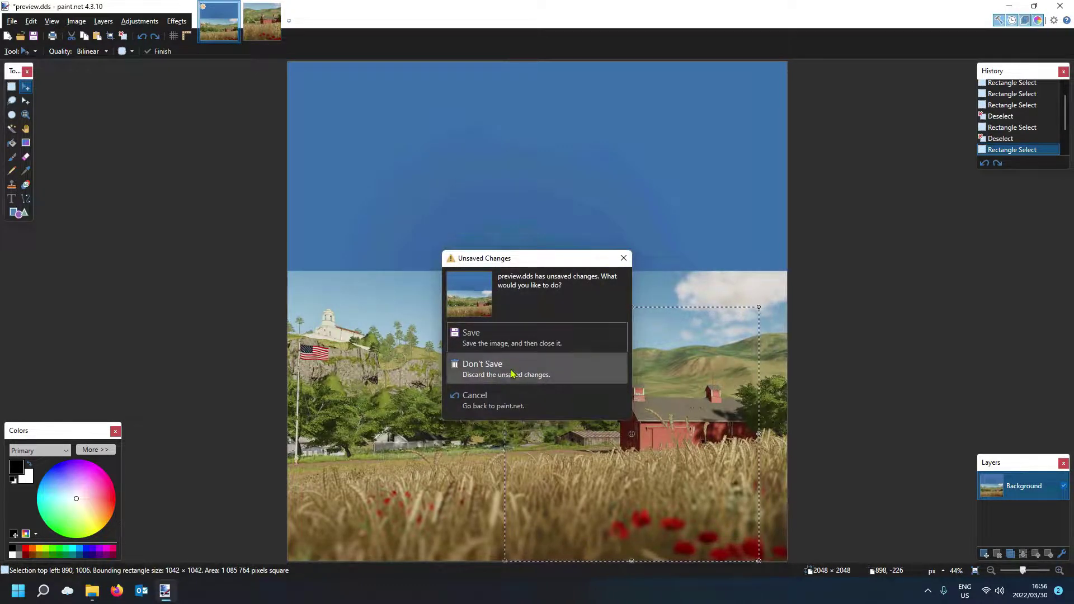
{"action": "left_click", "coordinate": [596, 370]}
Open TestMap's modDesc.xml in Notepad++ and examine the map's iconFilename entry that references preview.png.
{"action": "left_click", "coordinate": [450, 216]}
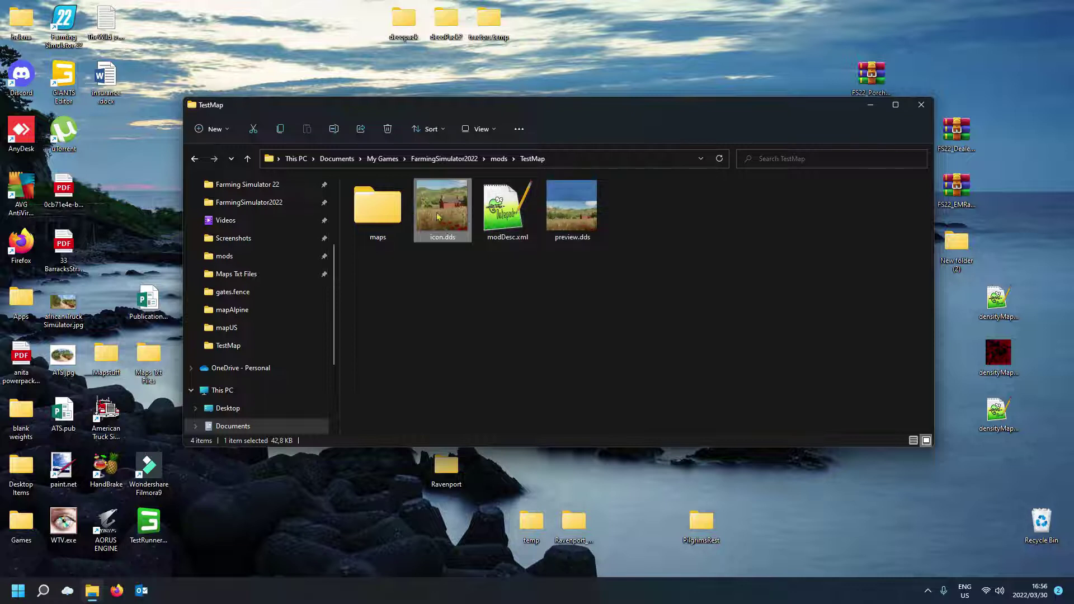
{"action": "left_click", "coordinate": [500, 218]}
{"action": "double_click", "coordinate": [500, 211]}
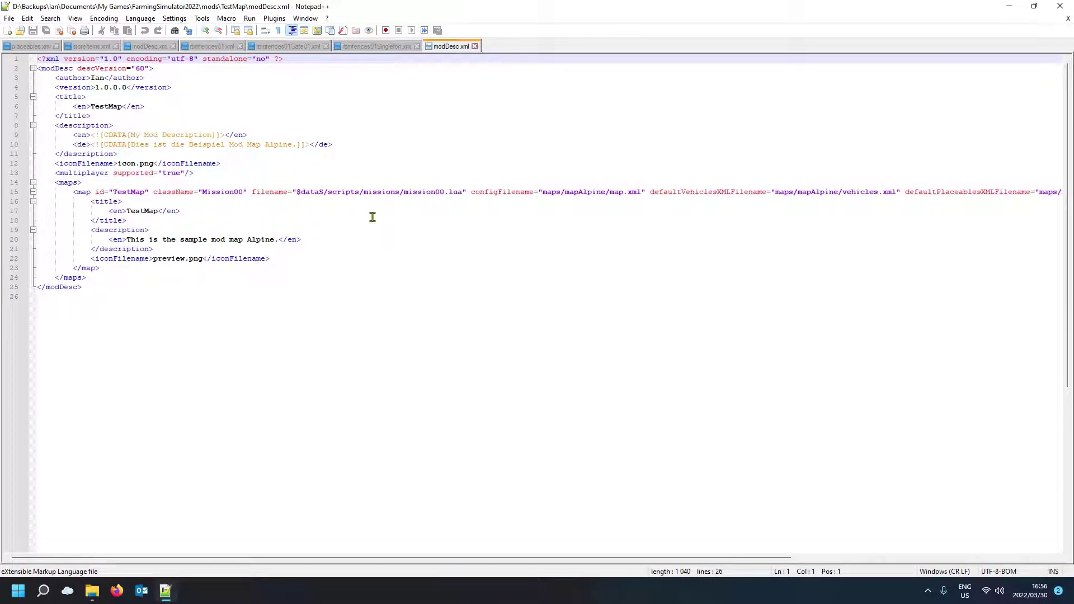
{"action": "left_click", "coordinate": [175, 259]}
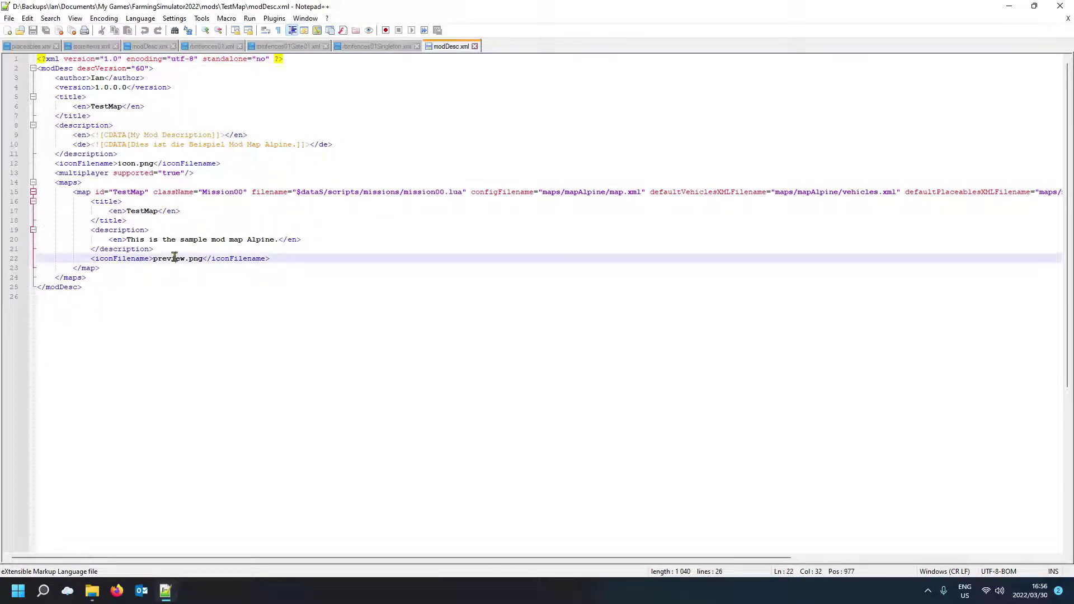
{"action": "left_click", "coordinate": [110, 259]}
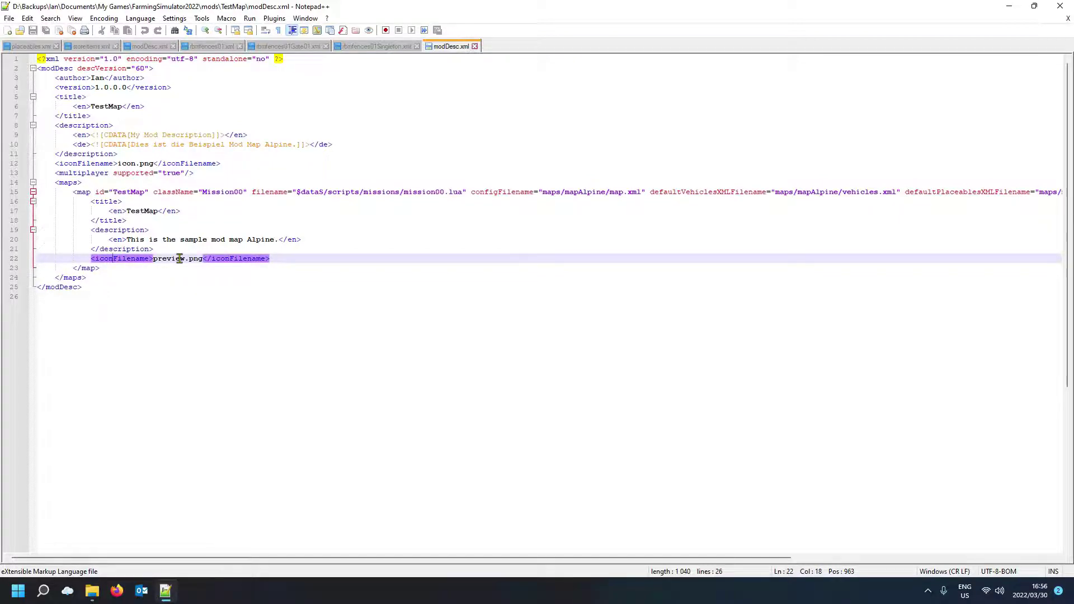
Examine the mod's icon.png iconFilename entry and the map's preview.png iconFilename entry in modDesc.xml.
{"action": "left_click_drag", "start_coordinate": [98, 258], "coordinate": [107, 259]}
{"action": "left_click", "coordinate": [111, 258]}
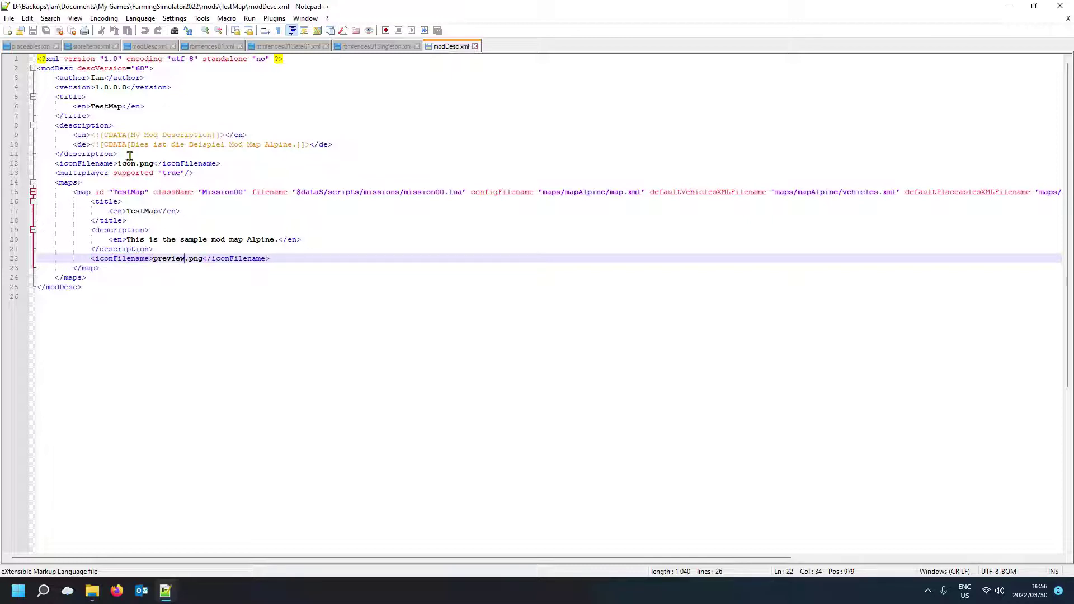
{"action": "left_click", "coordinate": [72, 164]}
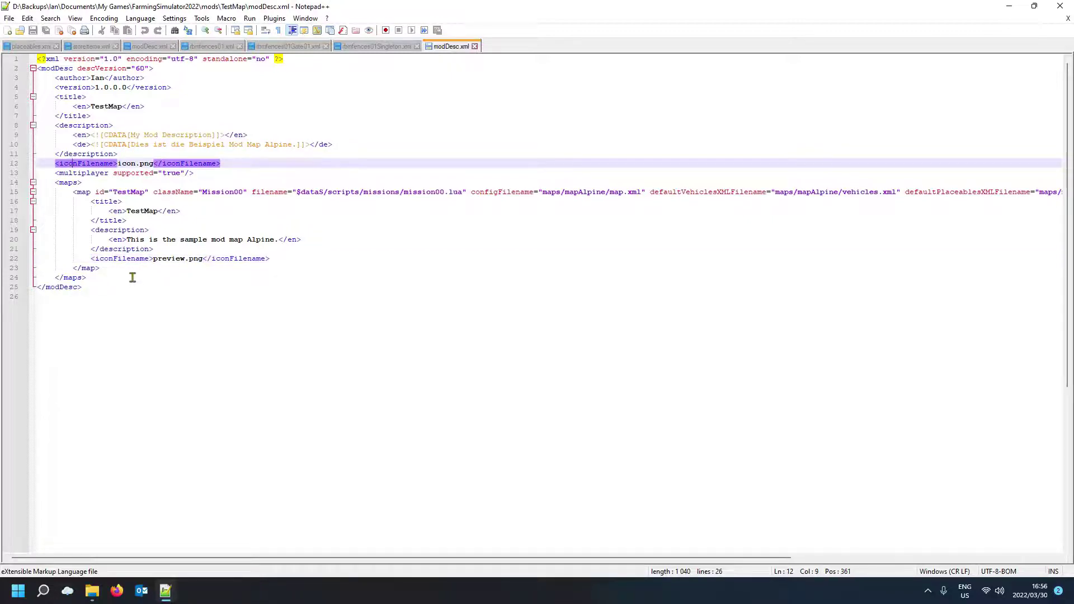
{"action": "left_click", "coordinate": [133, 259]}
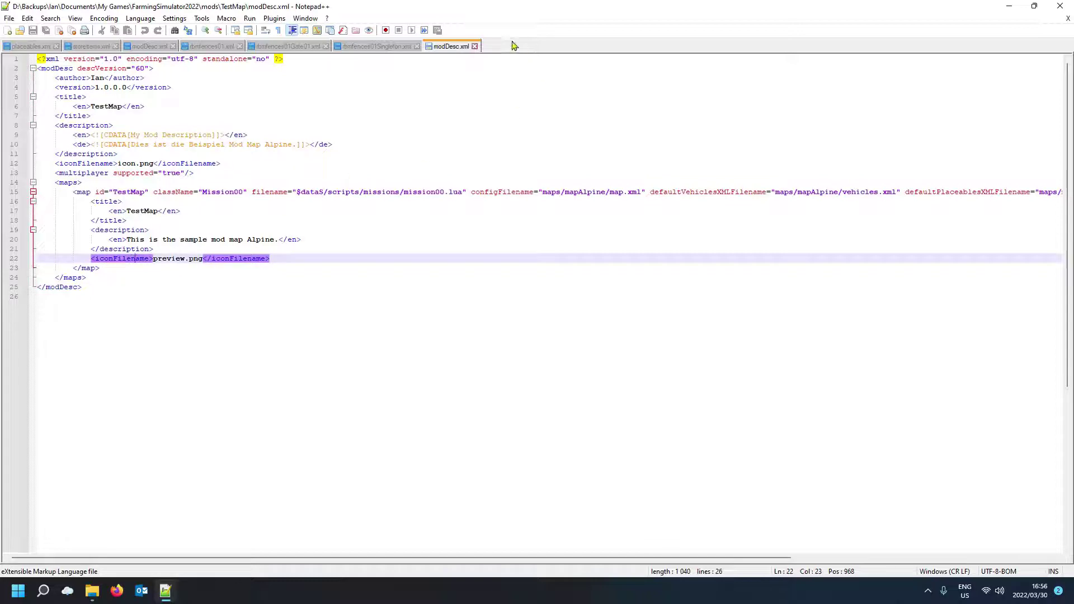
Close modDesc.xml in the editor, minimize Notepad++, and select the modDesc.xml file in the TestMap folder.
{"action": "left_click", "coordinate": [475, 46]}
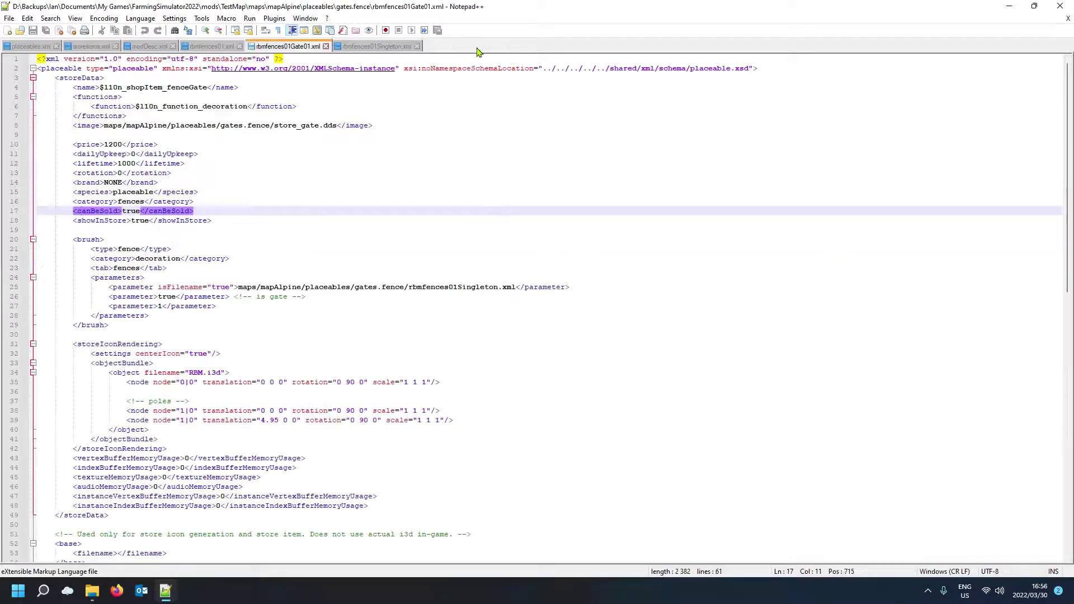
{"action": "left_click", "coordinate": [1009, 6]}
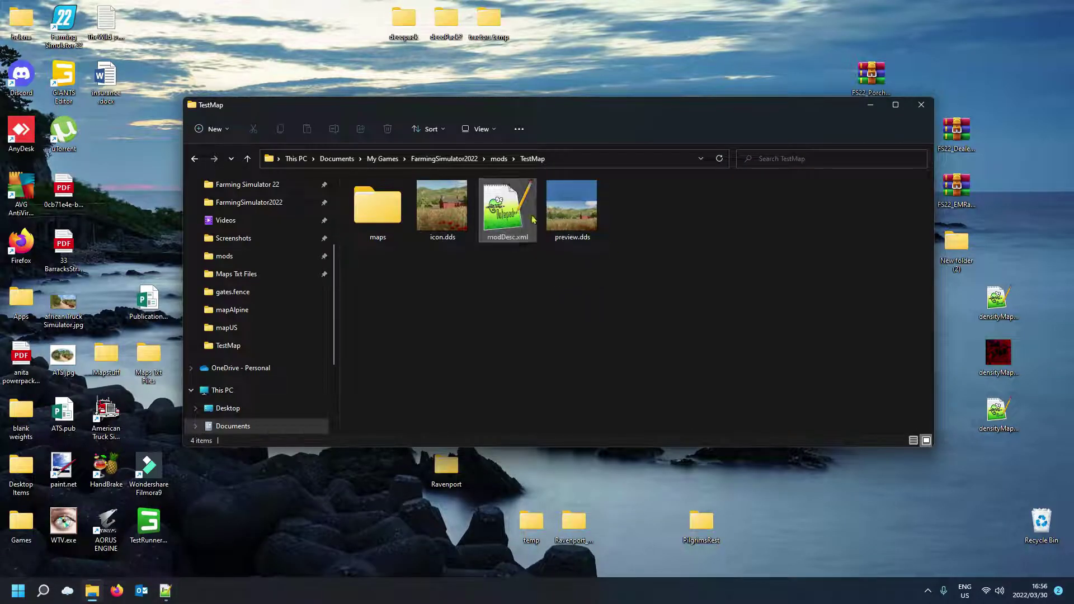
{"action": "left_click", "coordinate": [506, 212]}
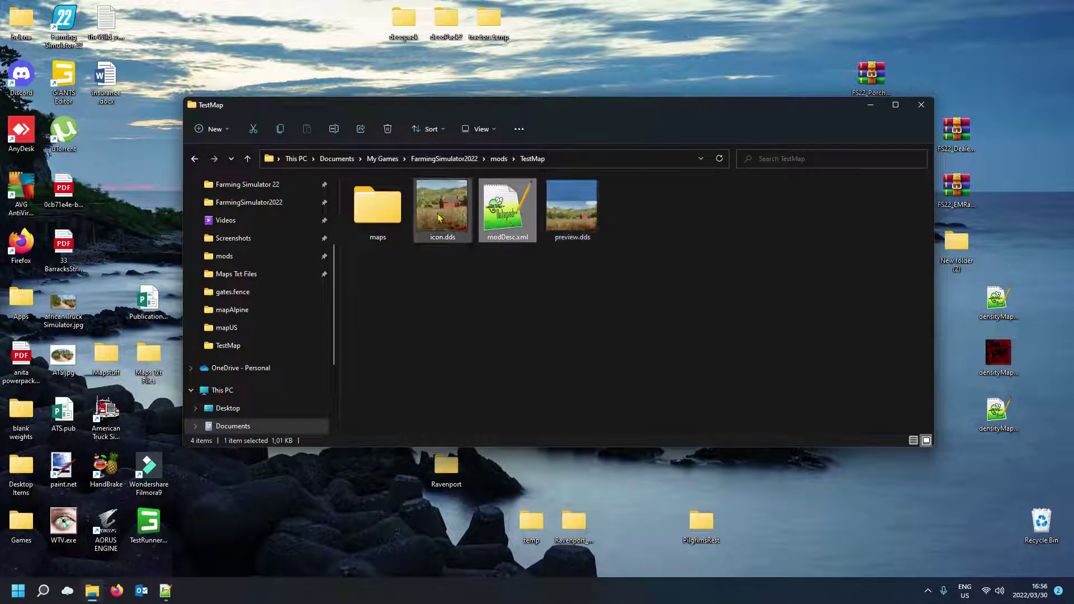